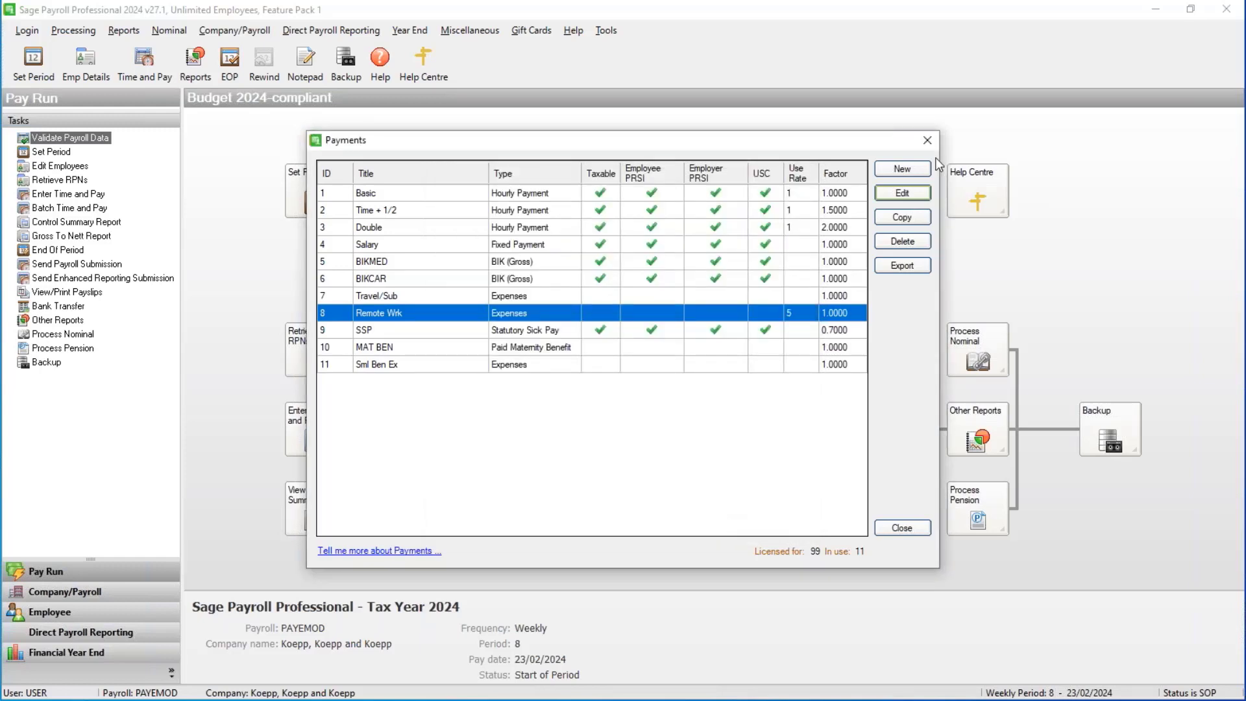
Step: Create a new payment titled Mileage and set its type to Expenses
{"action": "left_click", "coordinate": [902, 170]}
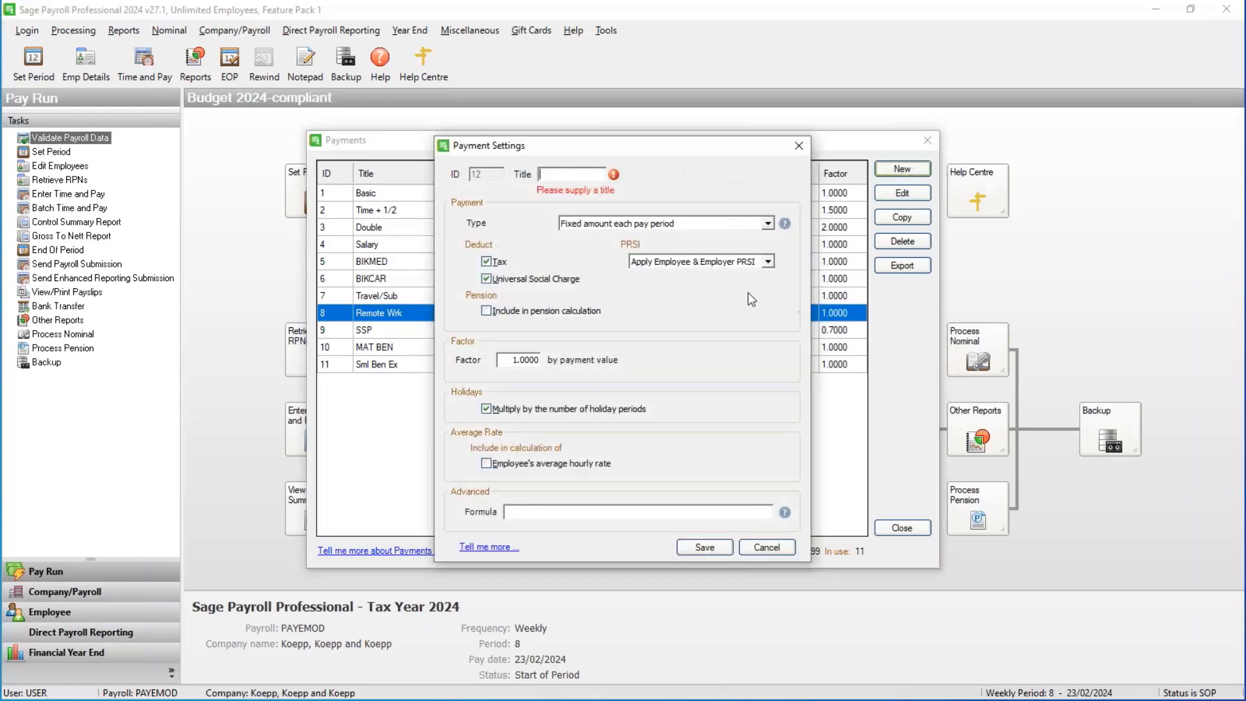
{"action": "type", "text": "Mileage"}
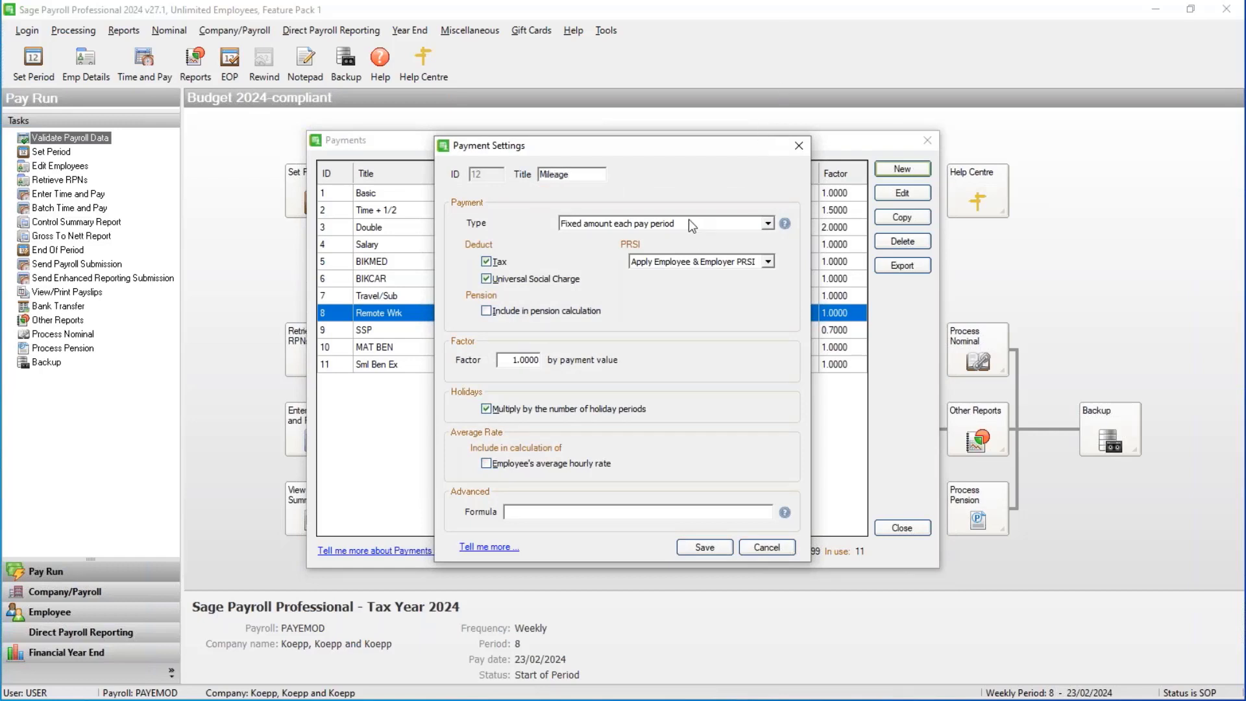
{"action": "left_click", "coordinate": [692, 224]}
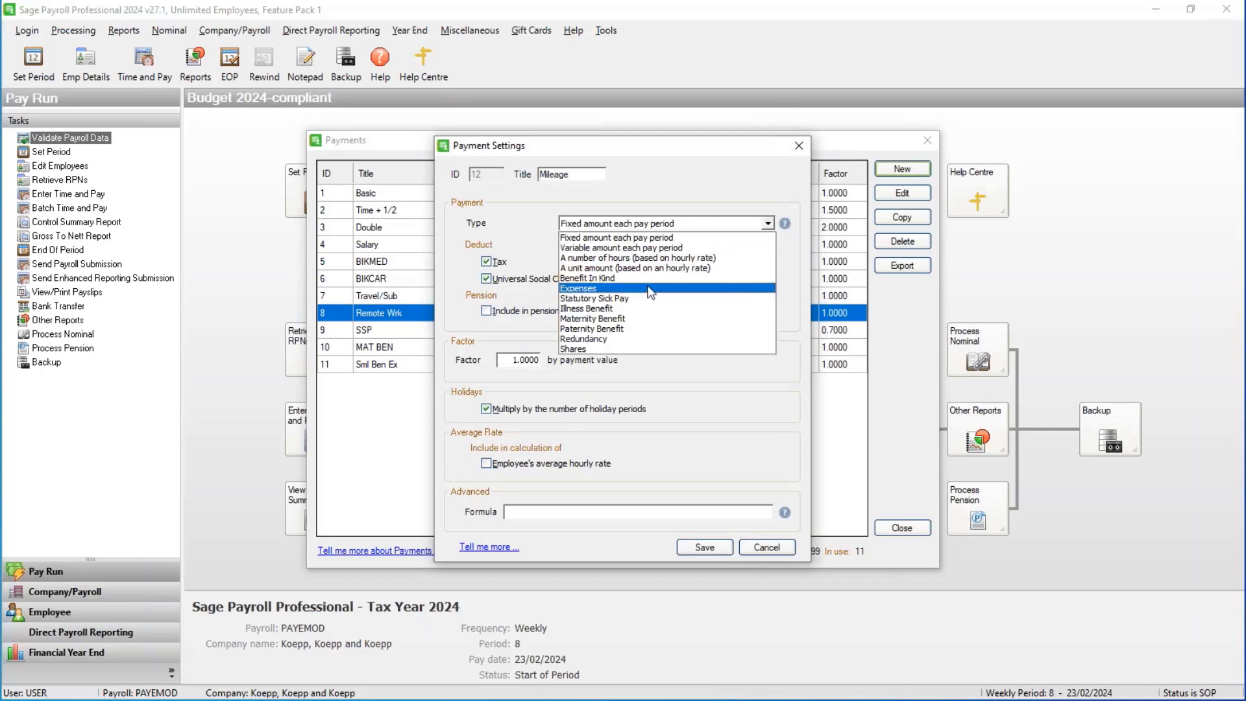
{"action": "left_click", "coordinate": [651, 293]}
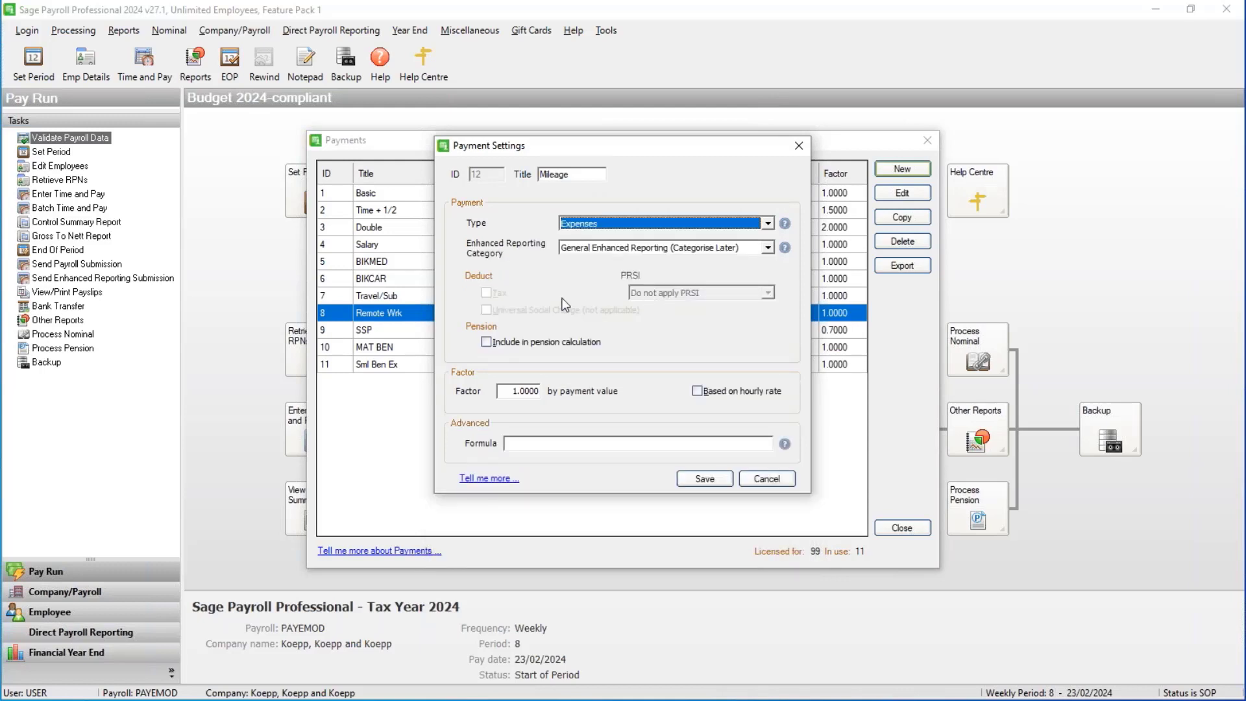
Step: Base the Mileage payment on hourly rate 2, assign the Travel Unvouched enhanced reporting category, and save it
{"action": "left_click", "coordinate": [718, 393]}
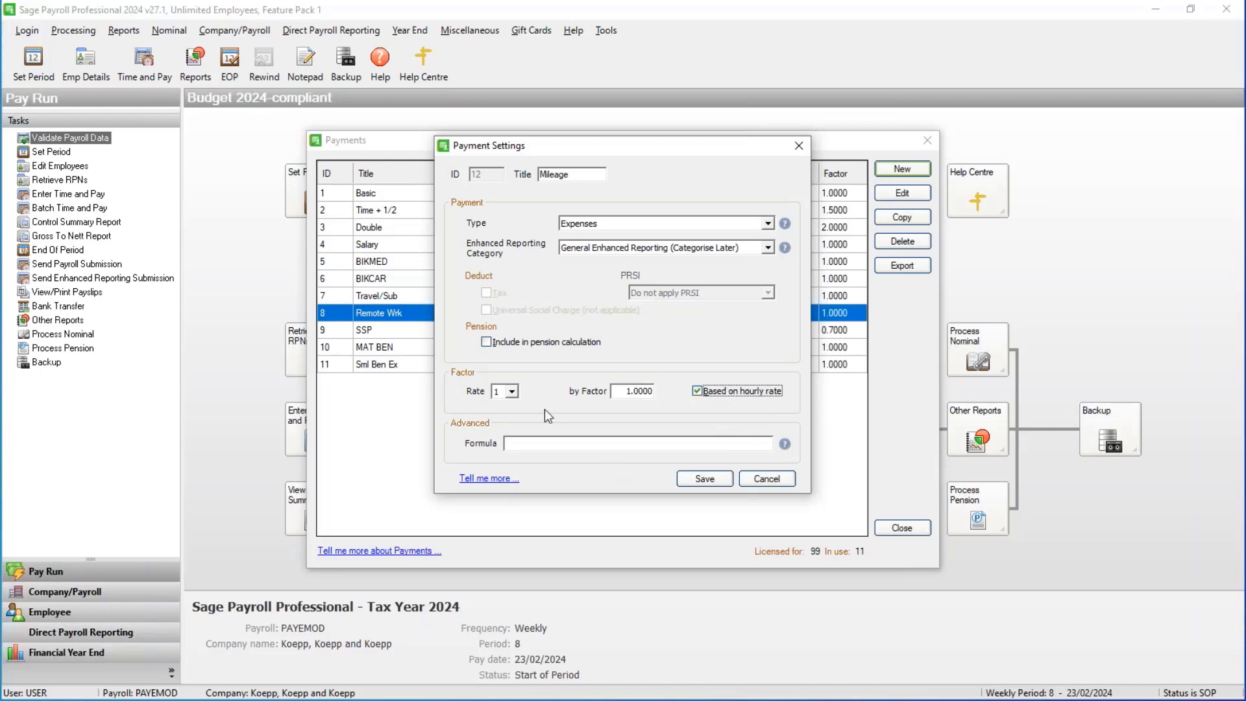
{"action": "left_click", "coordinate": [513, 392]}
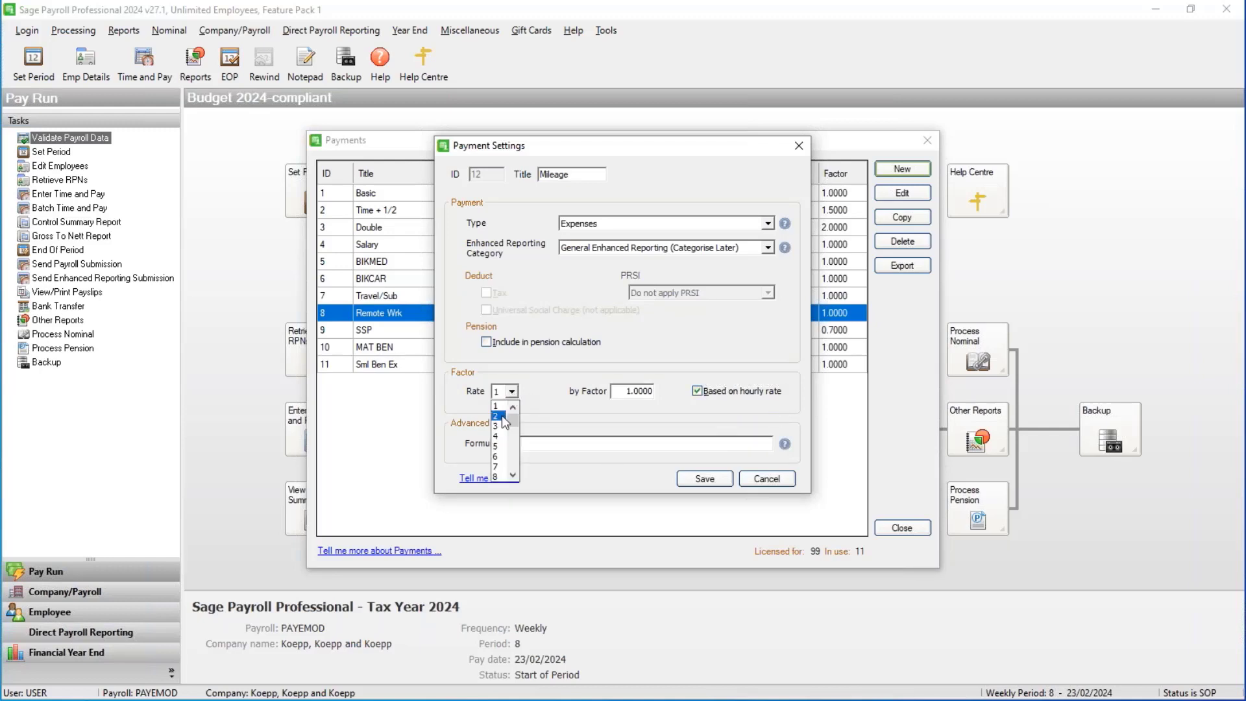
{"action": "left_click", "coordinate": [500, 416]}
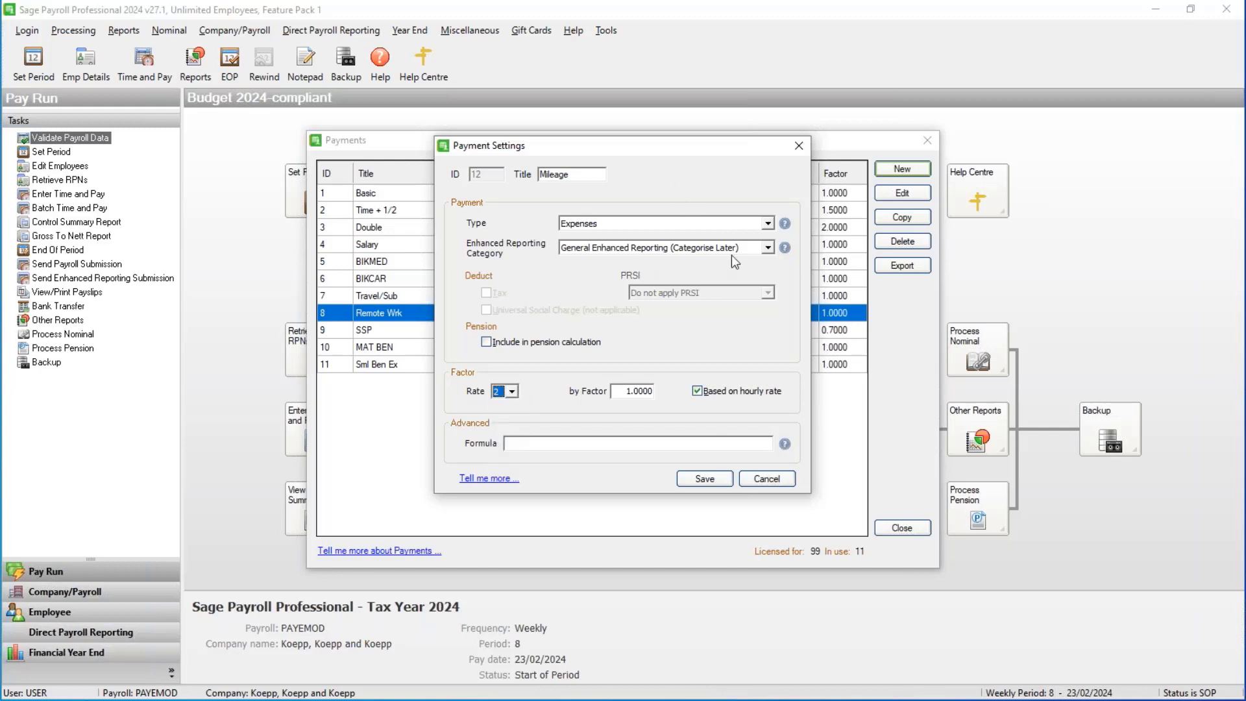
{"action": "left_click", "coordinate": [677, 248]}
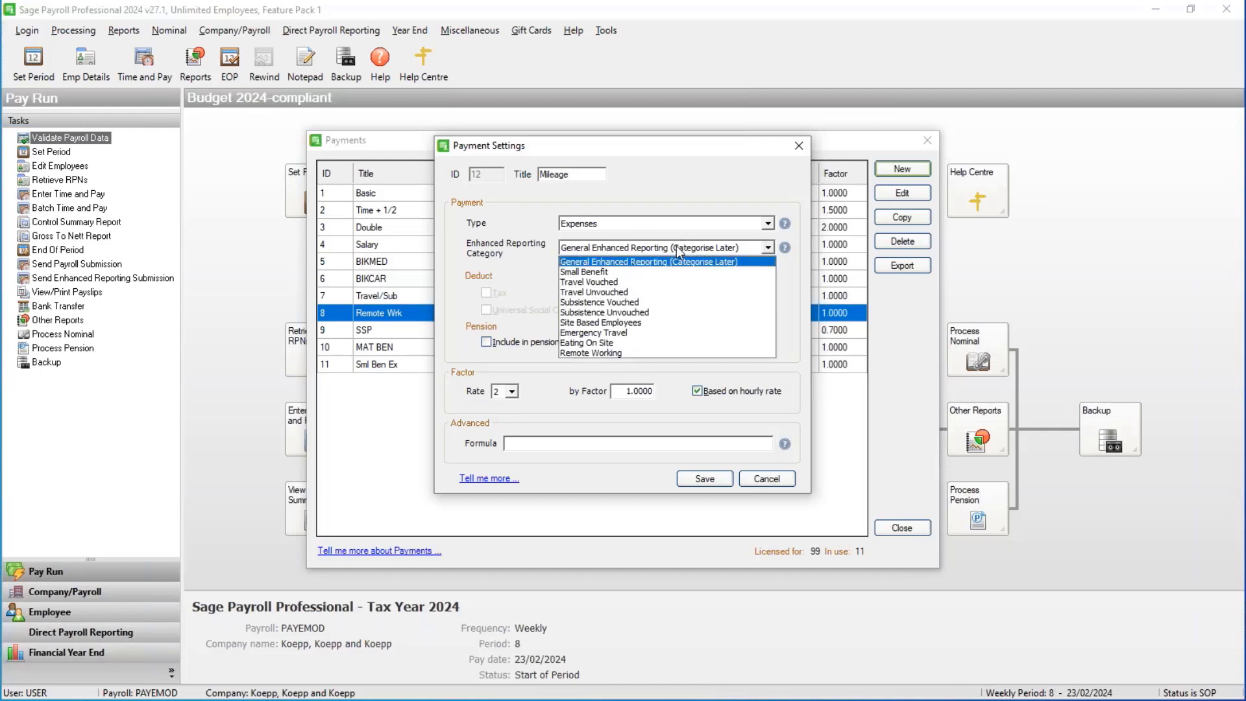
{"action": "left_click", "coordinate": [640, 293]}
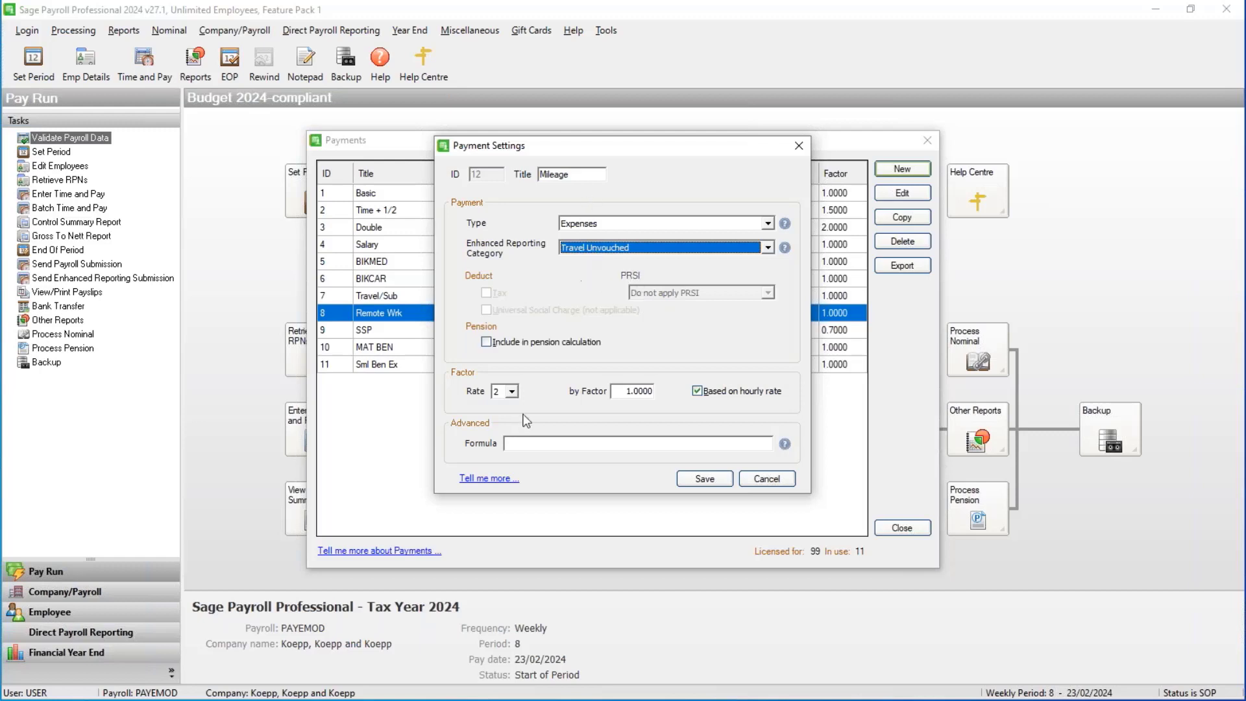
{"action": "left_click", "coordinate": [701, 478]}
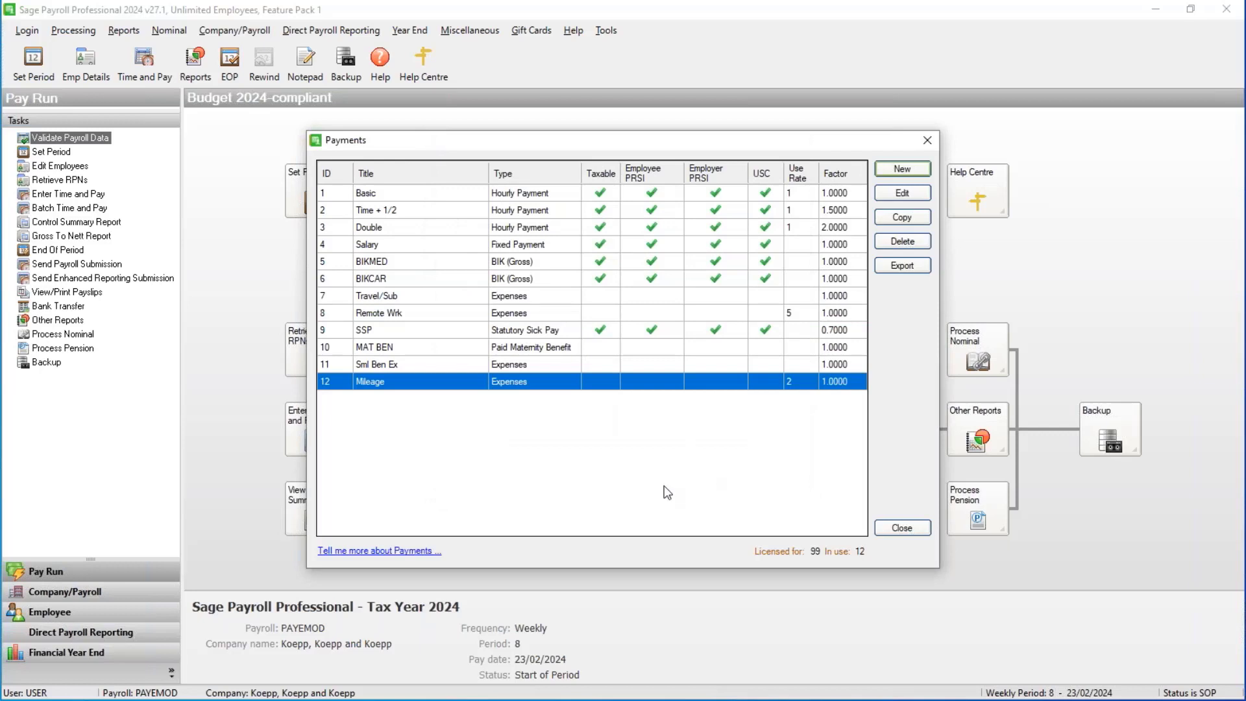
Step: Check which rate numbers the Remote Wrk and Mileage payments use, and close the payments list
{"action": "left_click", "coordinate": [797, 316]}
{"action": "left_click", "coordinate": [793, 383]}
{"action": "left_click", "coordinate": [797, 316]}
{"action": "left_click", "coordinate": [793, 383]}
{"action": "left_click", "coordinate": [901, 529]}
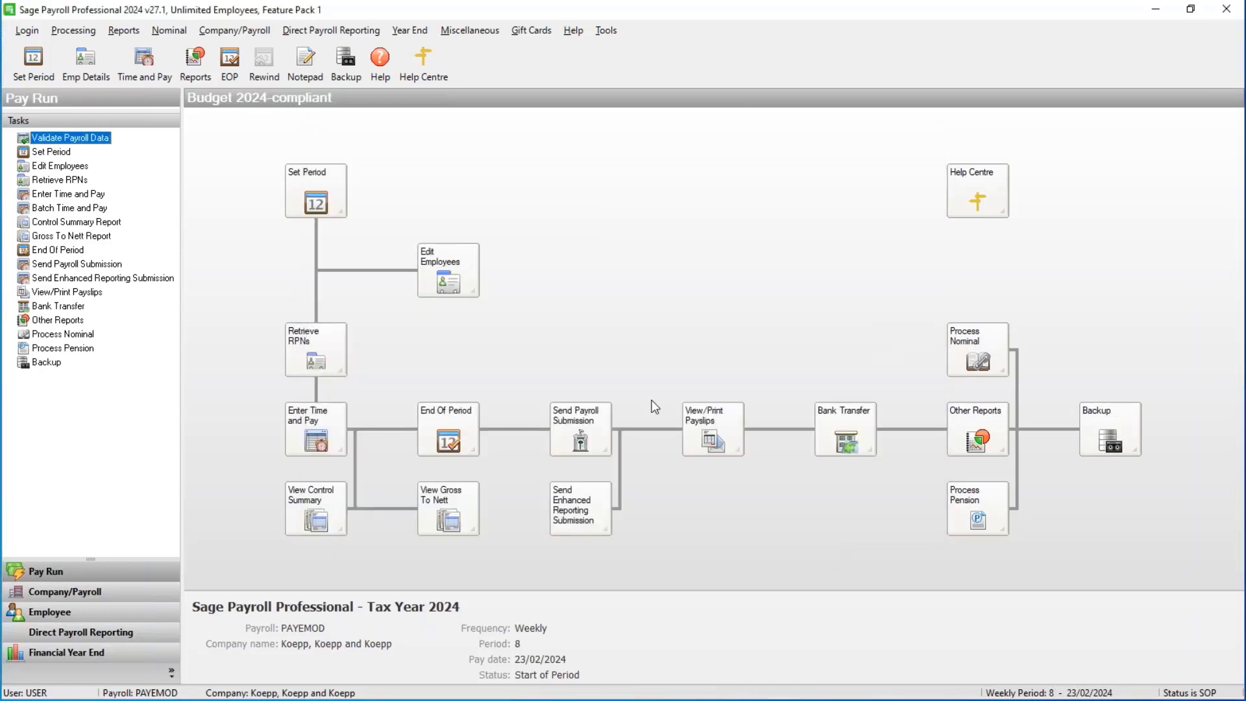
Step: Set company hourly rate 5 to 3.2000 and confirm the hourly rates
{"action": "left_click", "coordinate": [238, 36]}
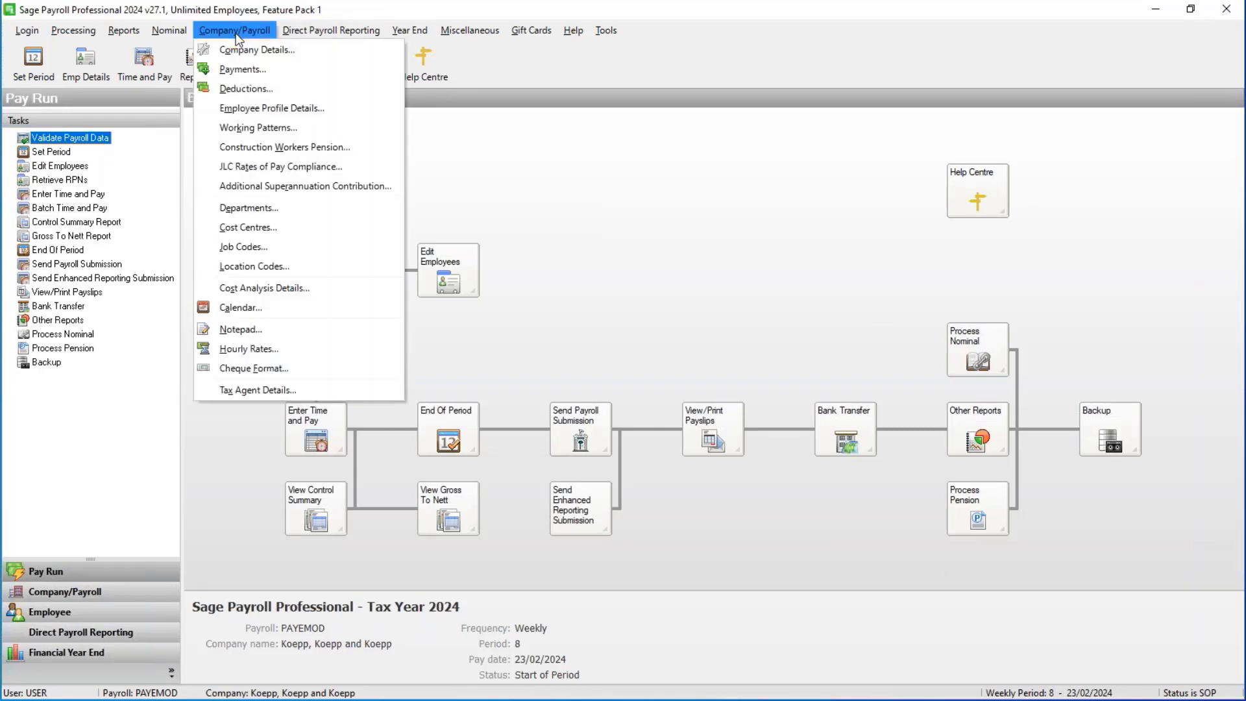
{"action": "left_click", "coordinate": [325, 355]}
{"action": "left_click", "coordinate": [623, 296]}
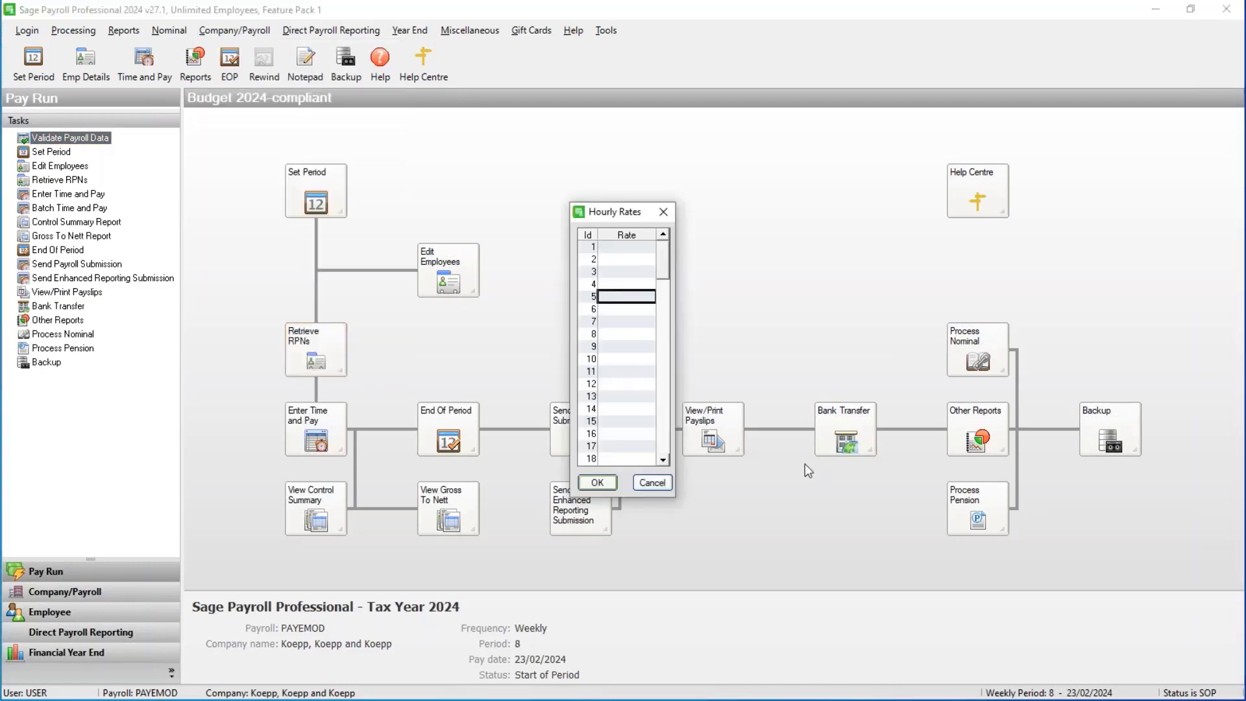
{"action": "type", "text": "3.2000"}
{"action": "left_click", "coordinate": [598, 484]}
Step: Set Rate 2 to 0.4000 in the first employee's payment details, save the record, and close it
{"action": "left_click", "coordinate": [459, 286]}
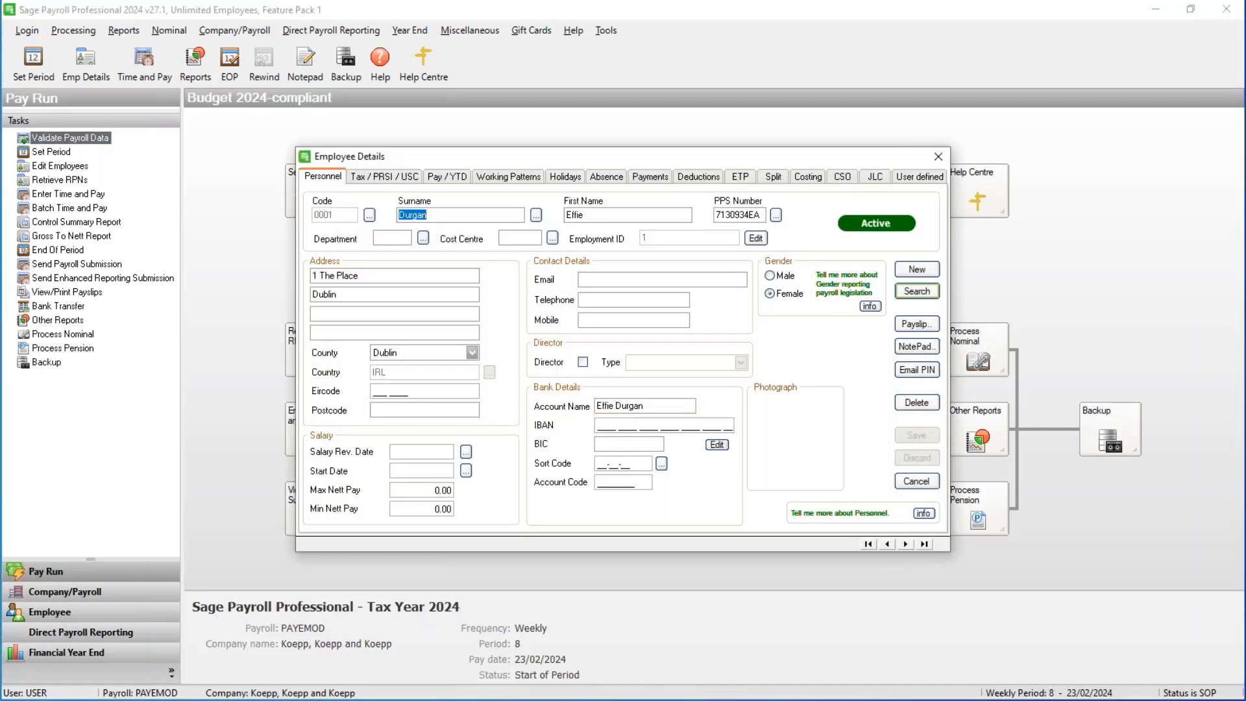
{"action": "left_click", "coordinate": [660, 178]}
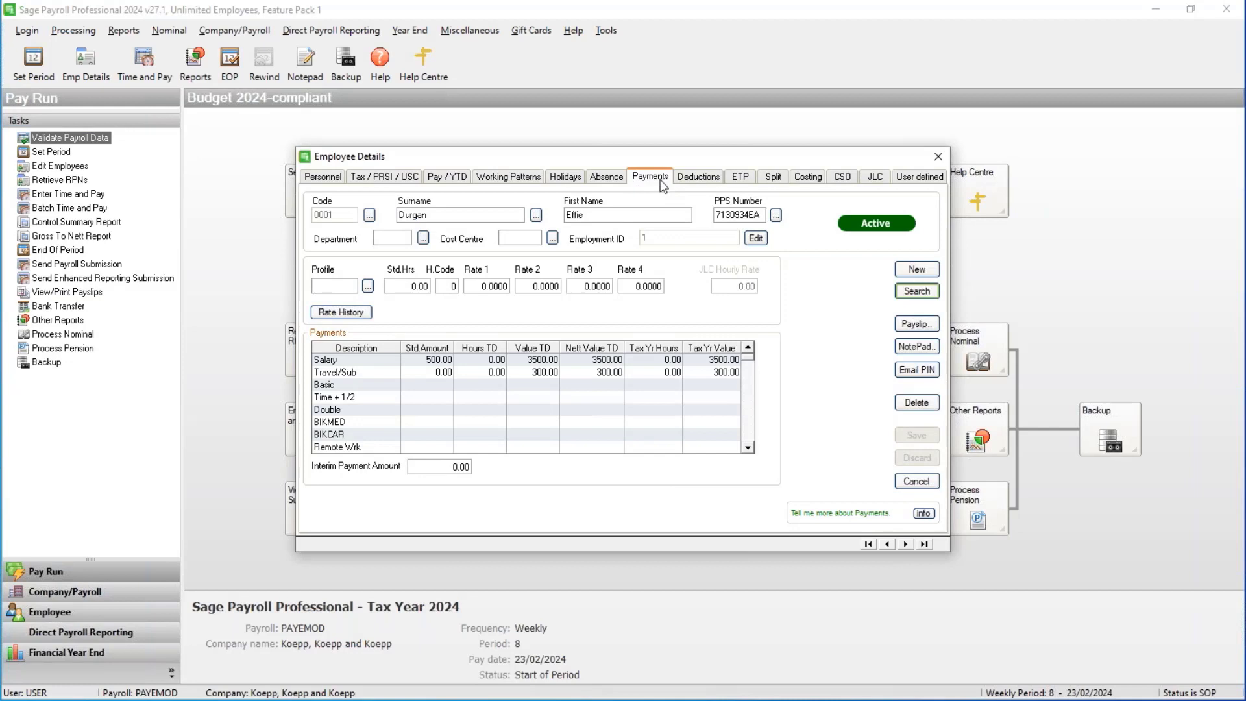
{"action": "left_click", "coordinate": [537, 286]}
{"action": "type", "text": "0.04"}
{"action": "key", "text": "Tab"}
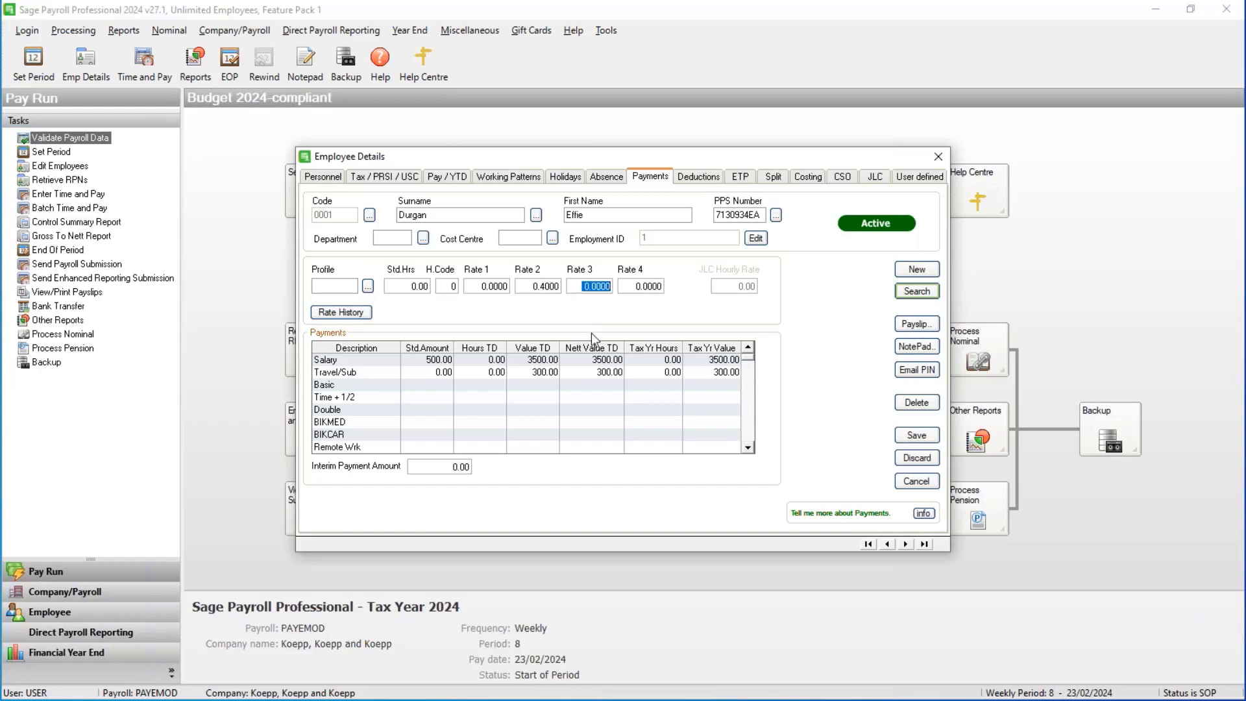
{"action": "left_click", "coordinate": [915, 435]}
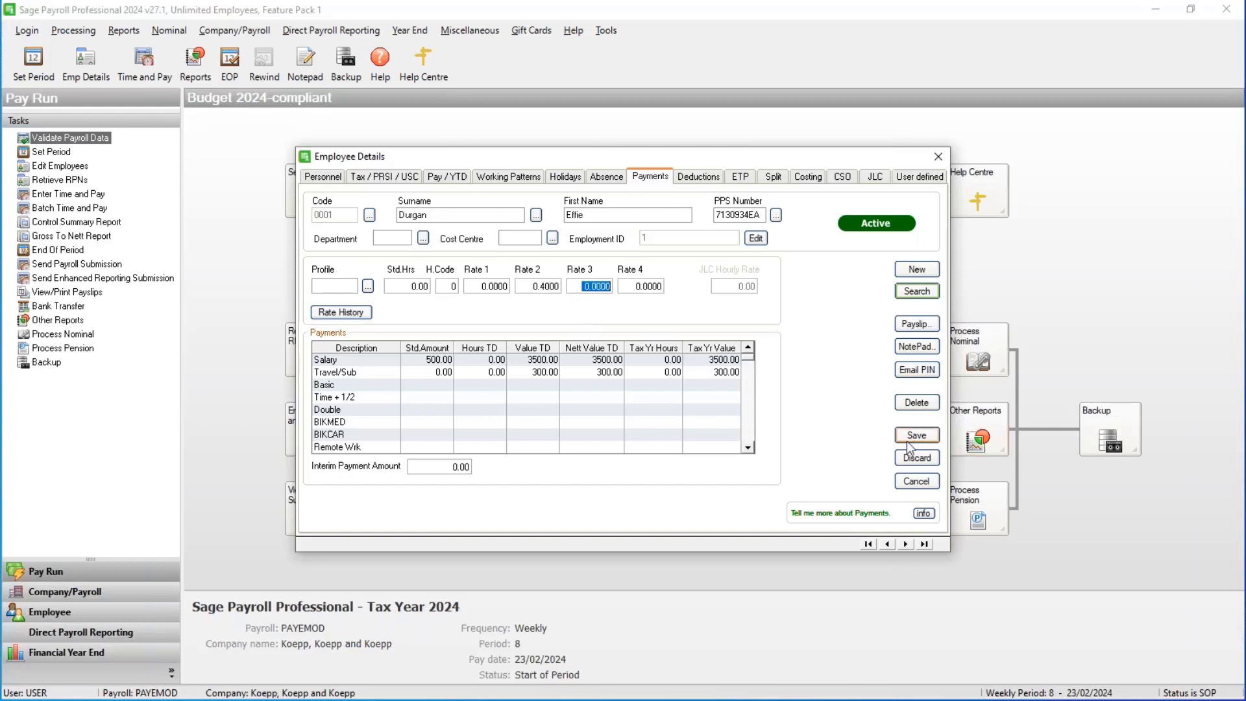
{"action": "left_click", "coordinate": [915, 482]}
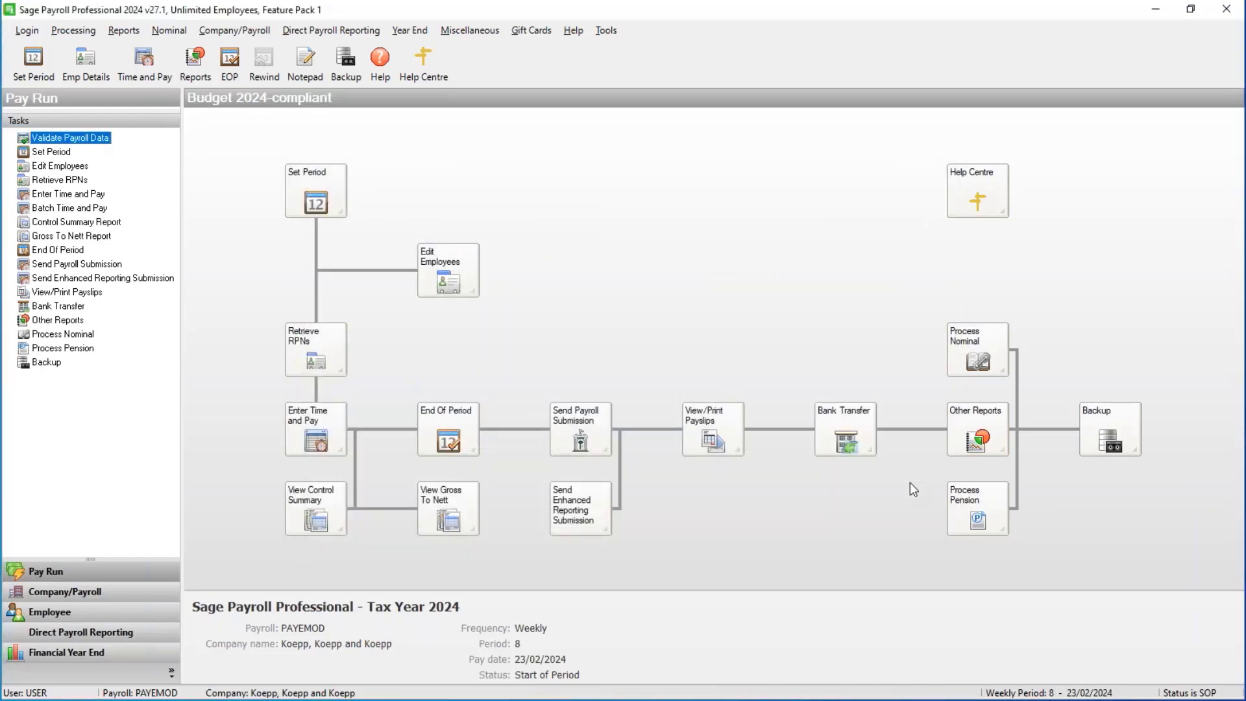
Step: Start sequential time and pay entry without retrieving RPNs, and check the first employee's Remote Wrk and Mileage rates
{"action": "left_click", "coordinate": [319, 440]}
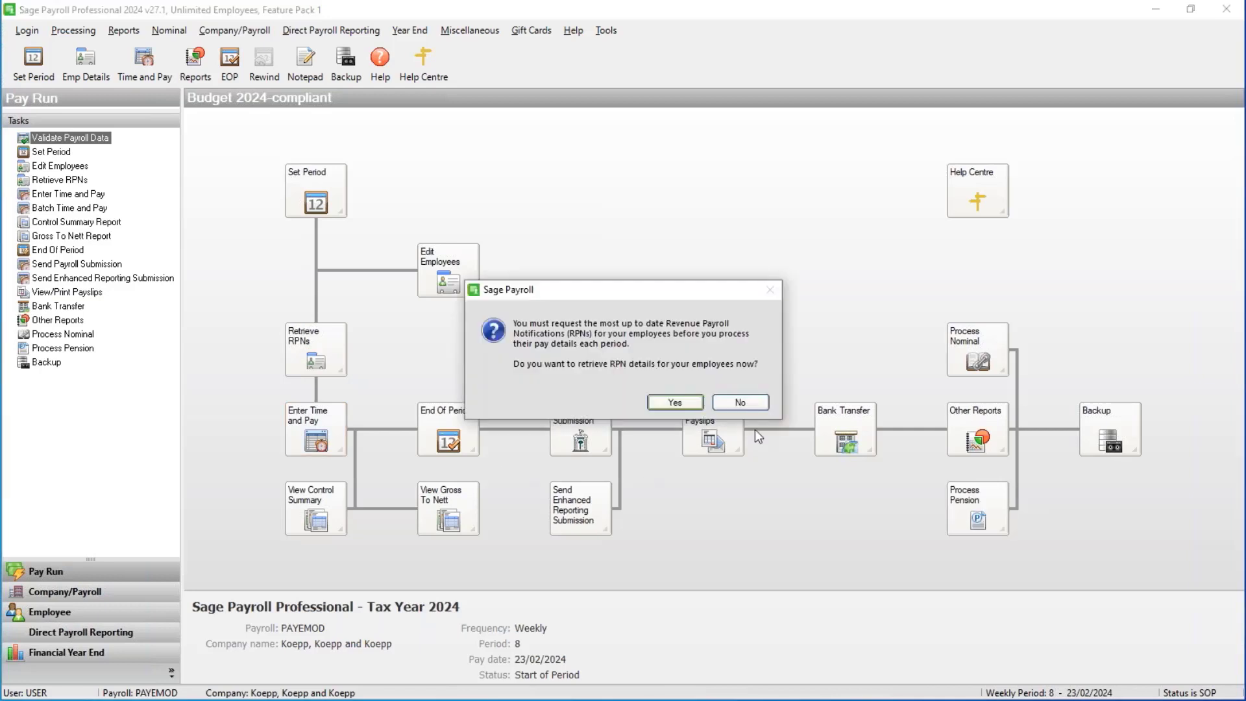
{"action": "left_click", "coordinate": [752, 408]}
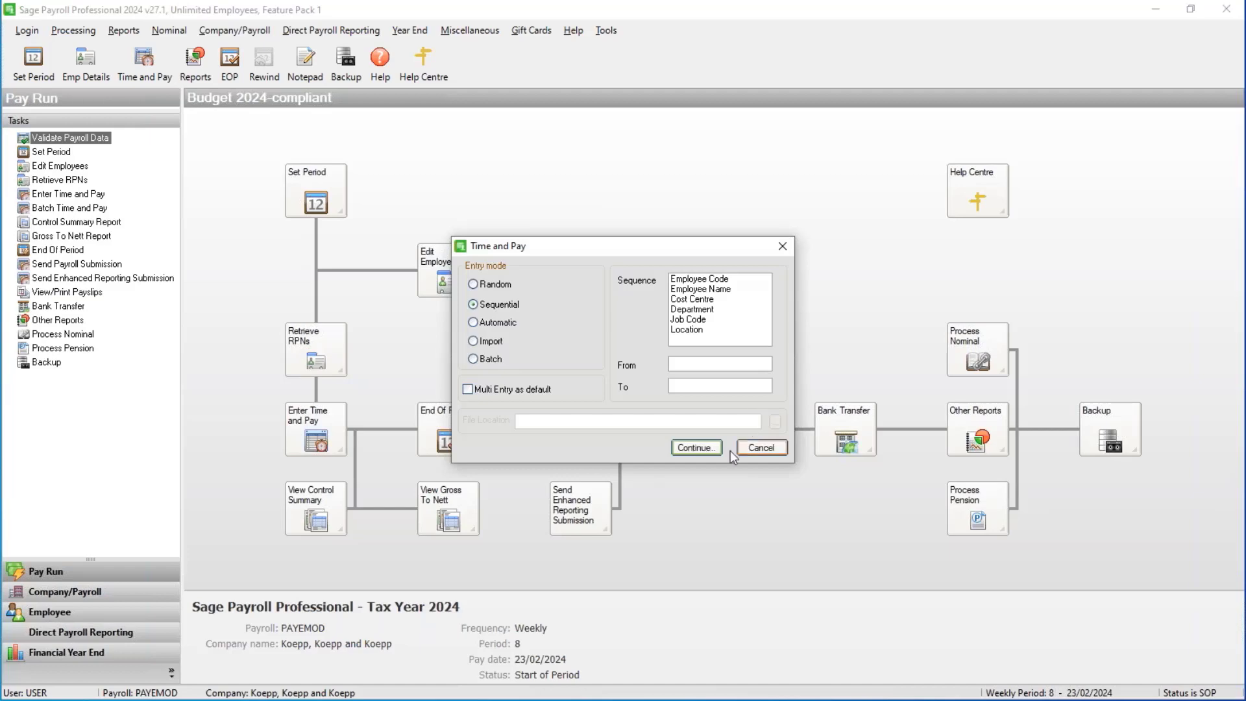
{"action": "left_click", "coordinate": [697, 448]}
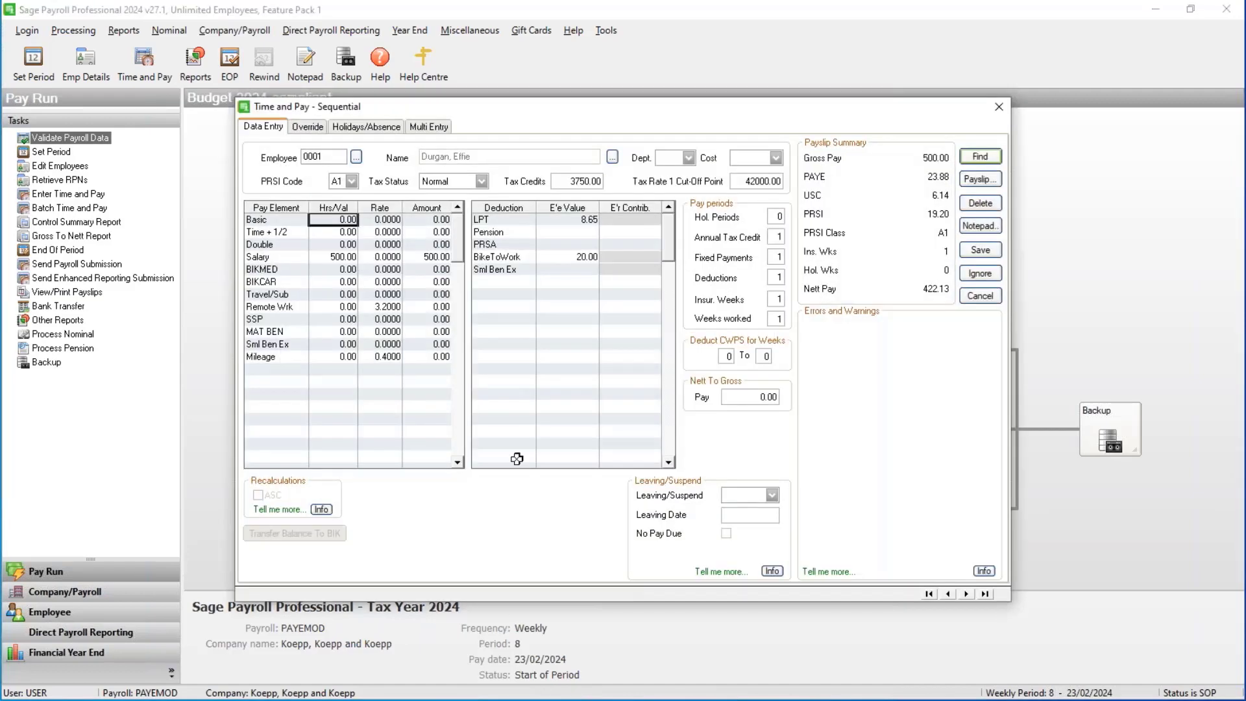
{"action": "left_click", "coordinate": [383, 308]}
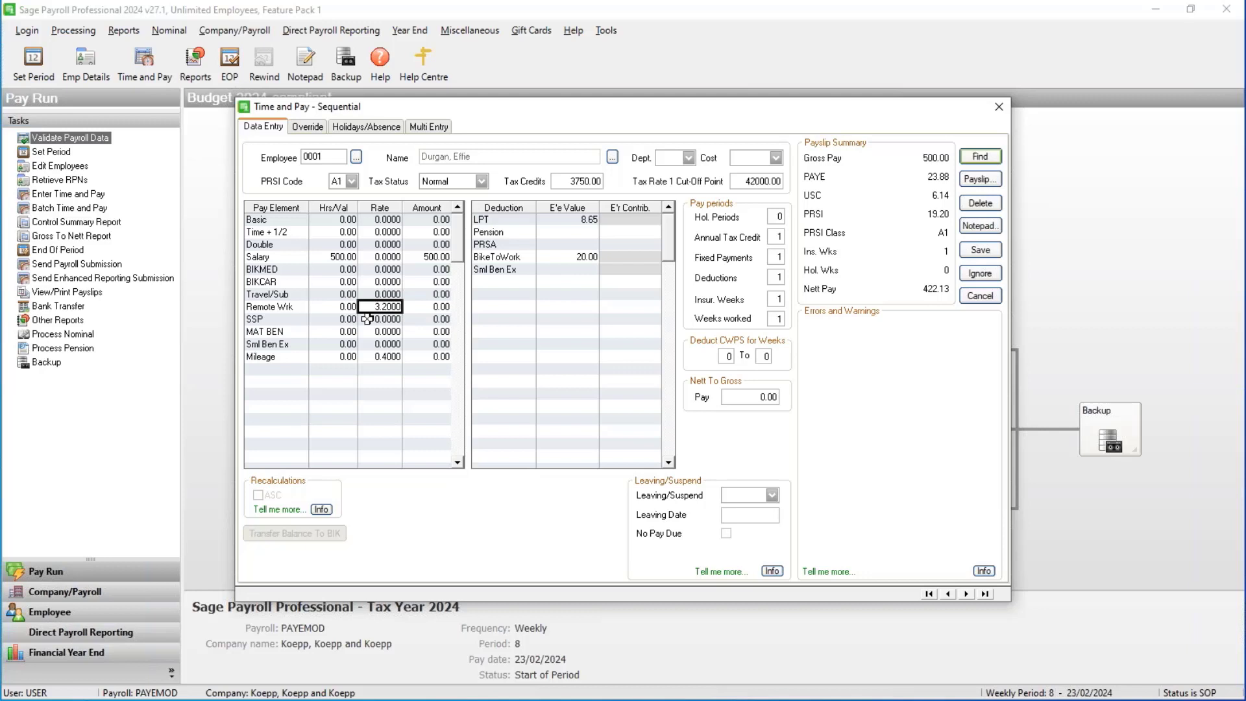
{"action": "left_click", "coordinate": [384, 357]}
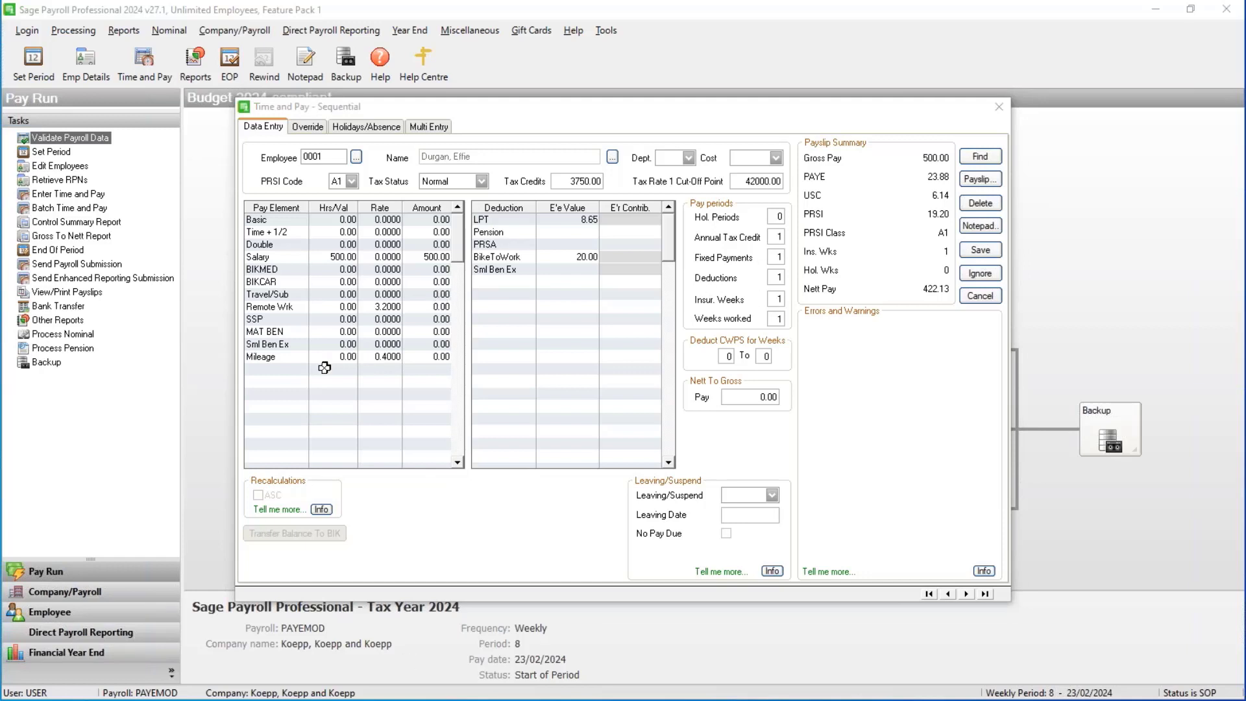
Step: Enter 50 for Travel/Sub and 100 for Mileage in the first employee's pay entry, and save it
{"action": "left_click", "coordinate": [335, 294]}
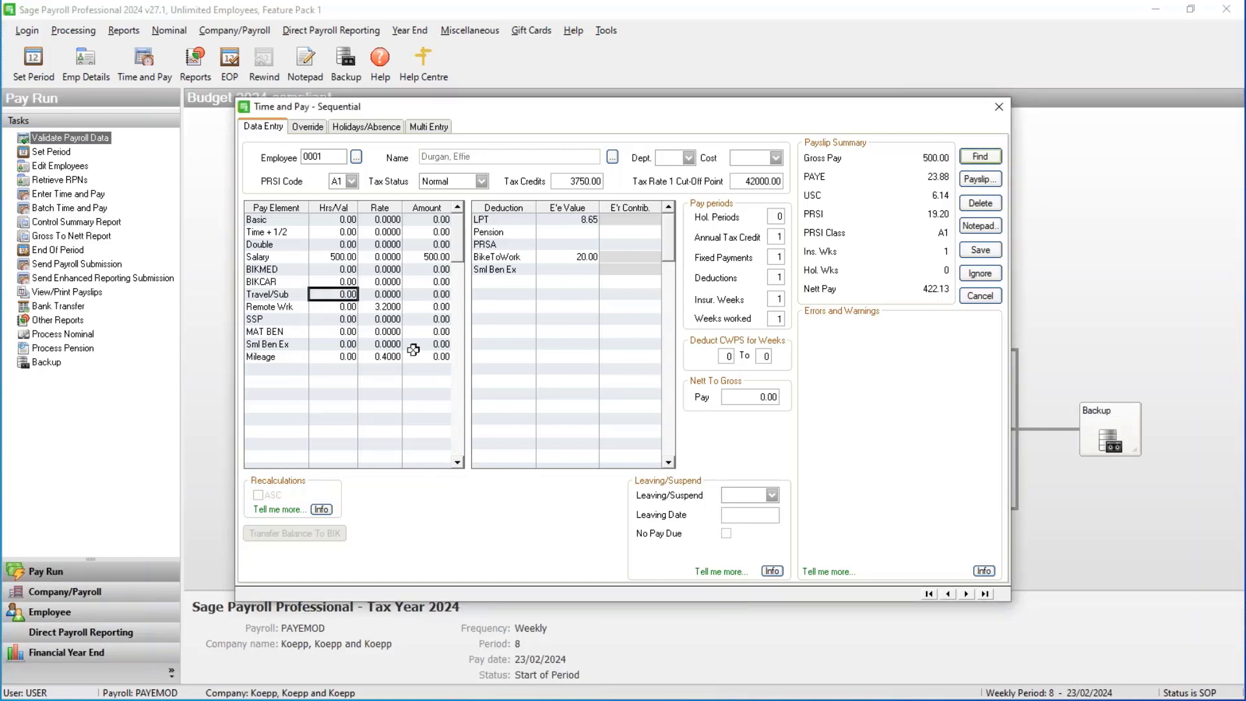
{"action": "type", "text": "50"}
{"action": "key", "text": "Return"}
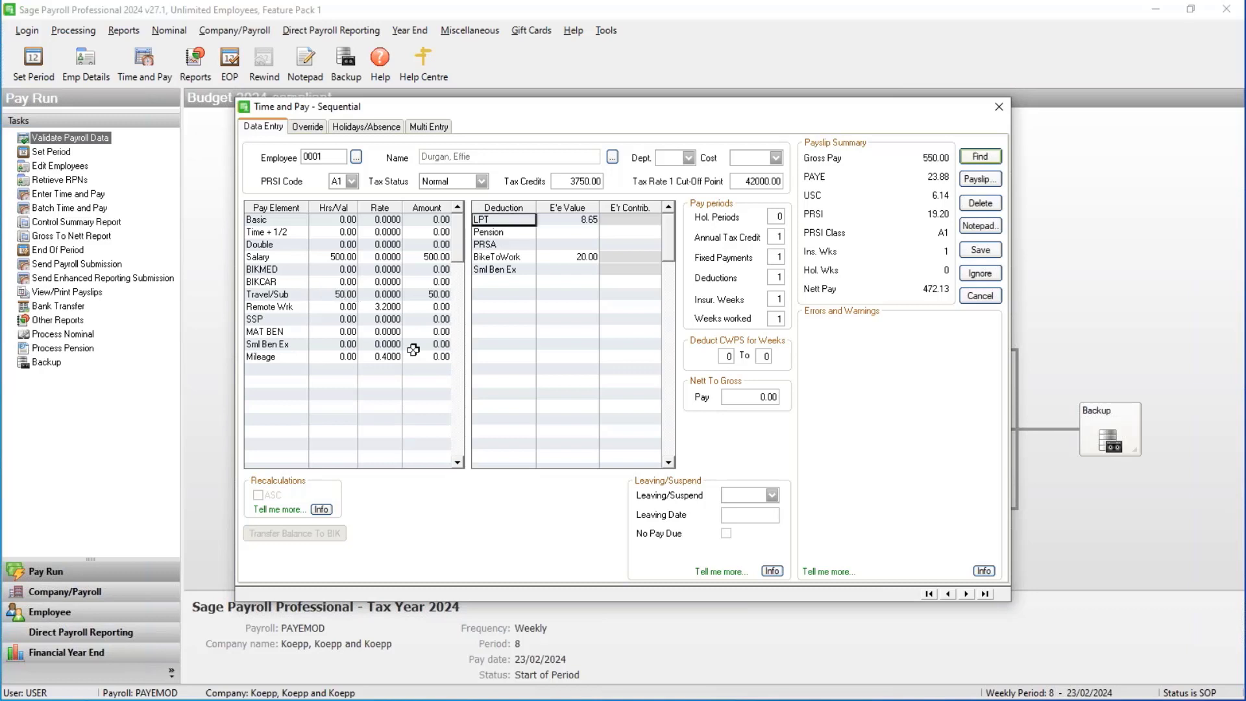
{"action": "left_click", "coordinate": [343, 357]}
{"action": "type", "text": "100"}
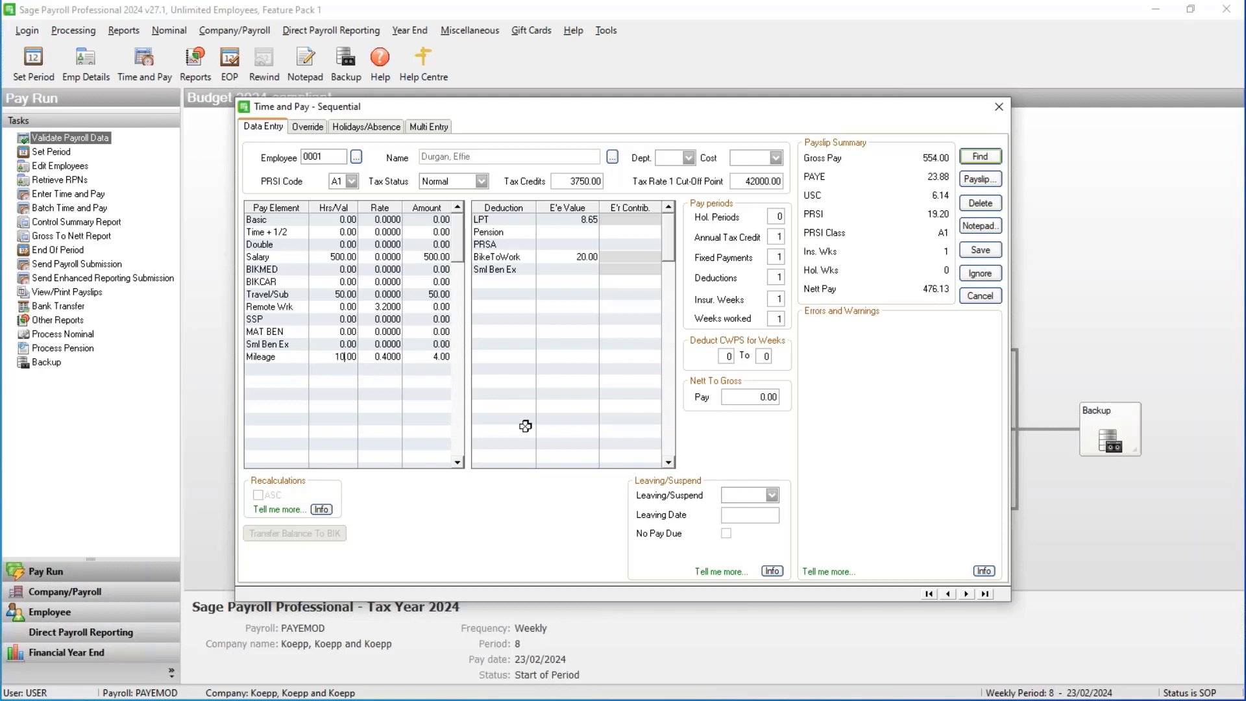
{"action": "key", "text": "Return"}
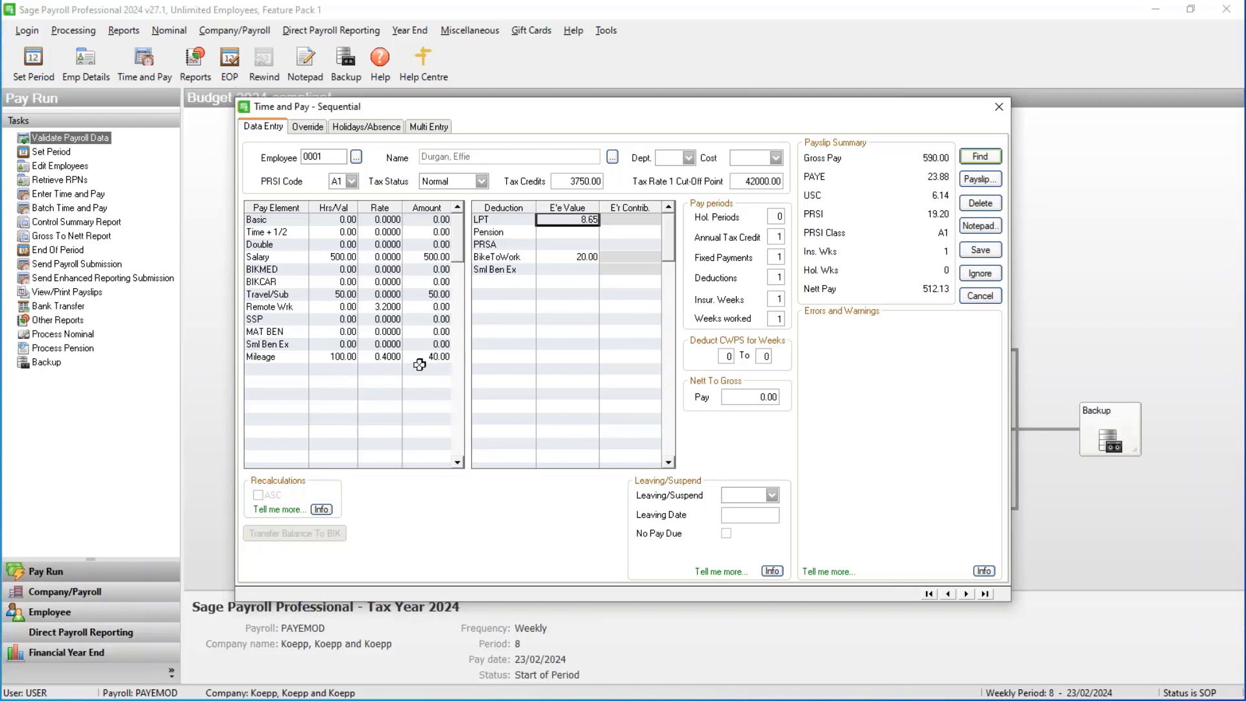
{"action": "left_click", "coordinate": [322, 295]}
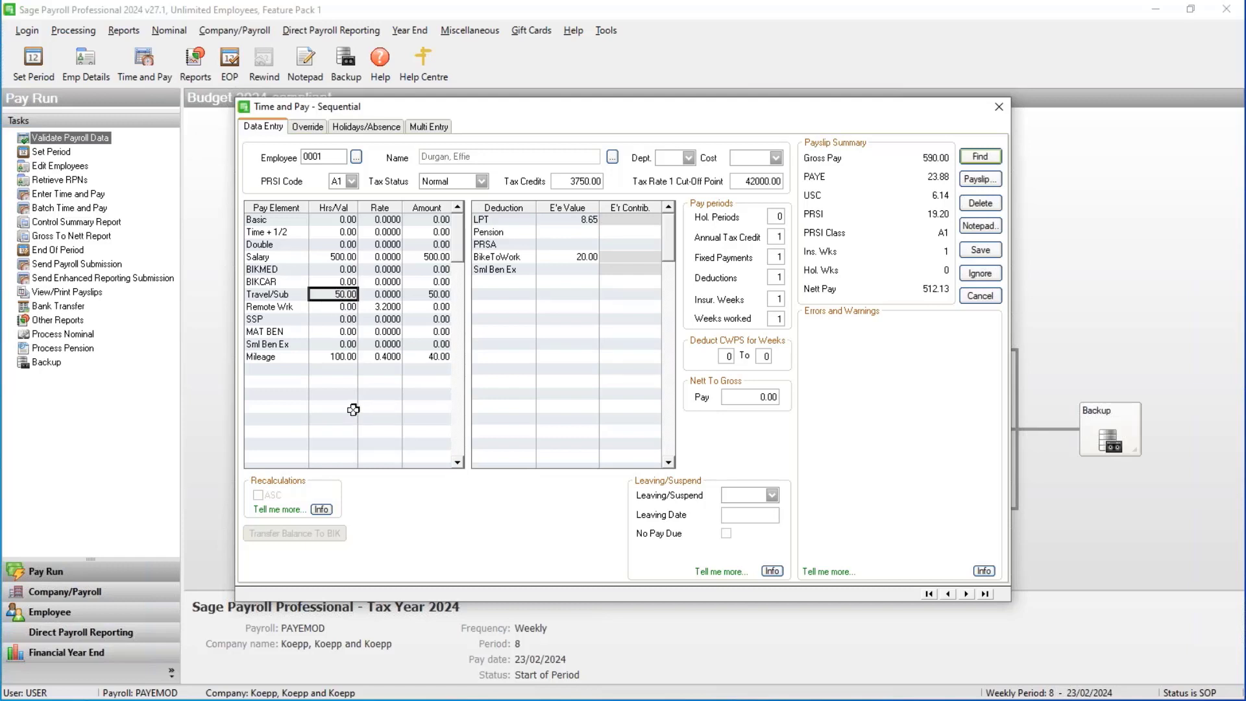
{"action": "left_click", "coordinate": [981, 252]}
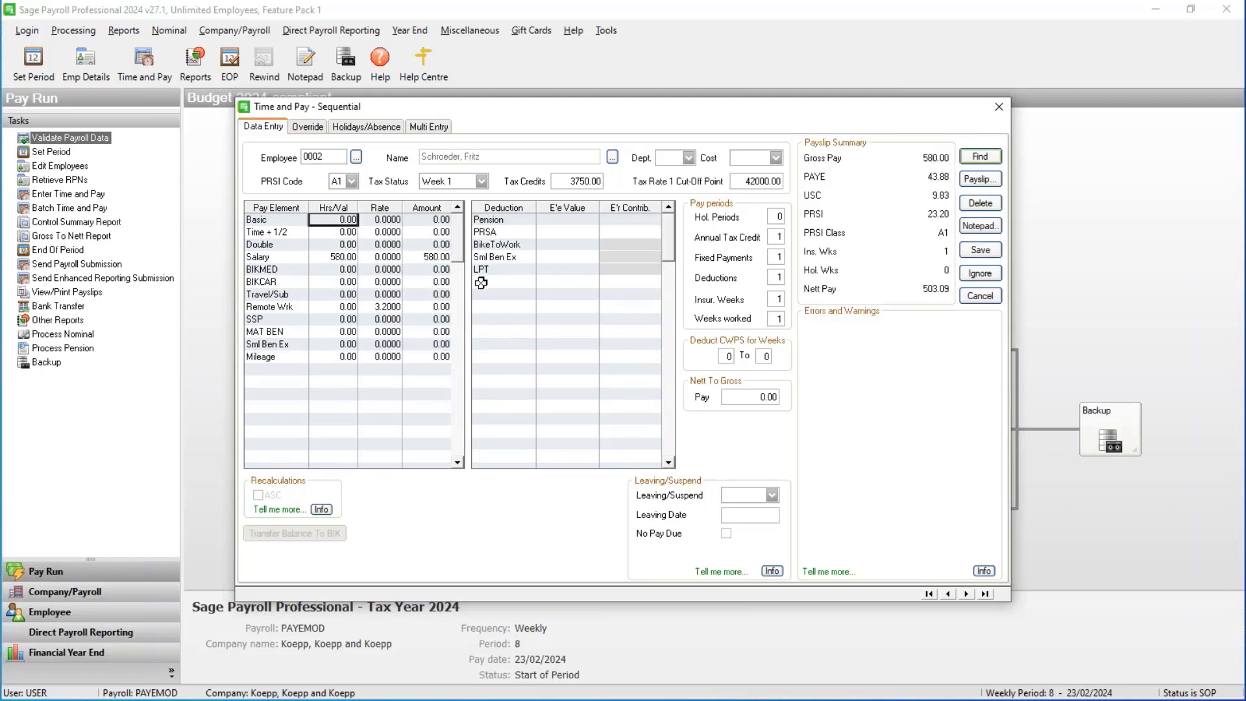
Step: Enter 5 for Remote Wrk in the second employee's pay entry and save it
{"action": "left_click", "coordinate": [345, 308]}
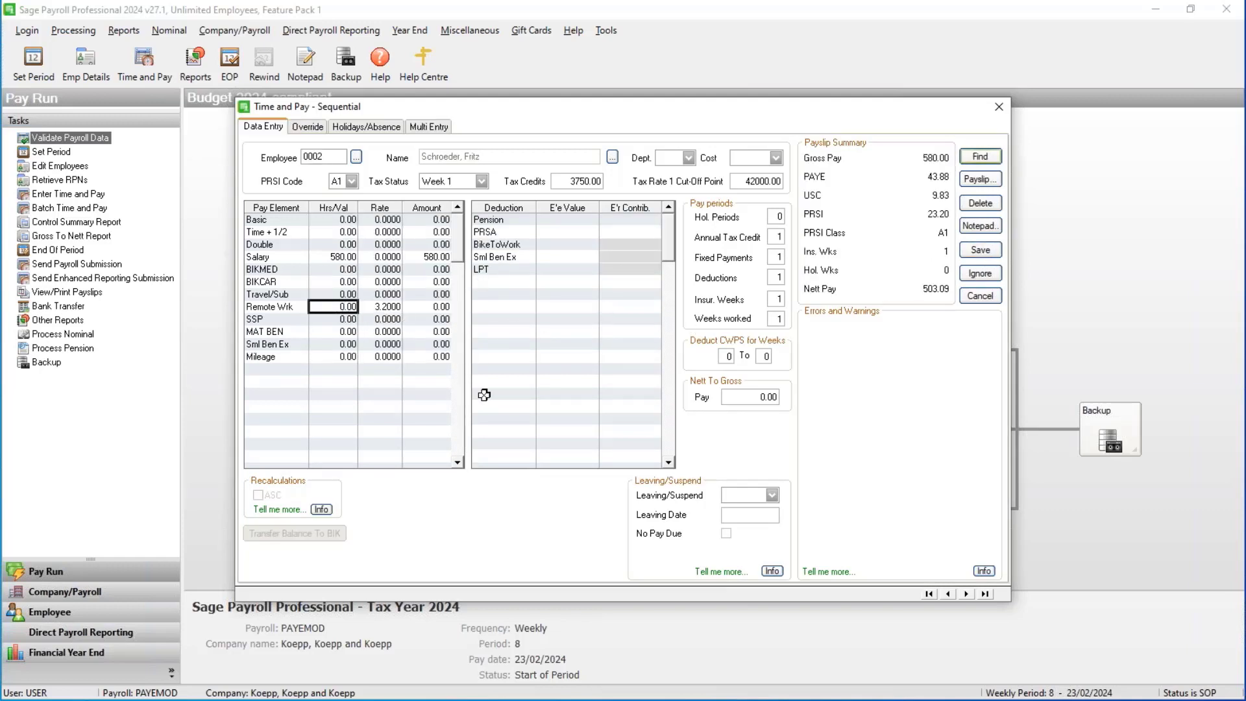
{"action": "type", "text": "5"}
{"action": "left_click", "coordinate": [484, 394]}
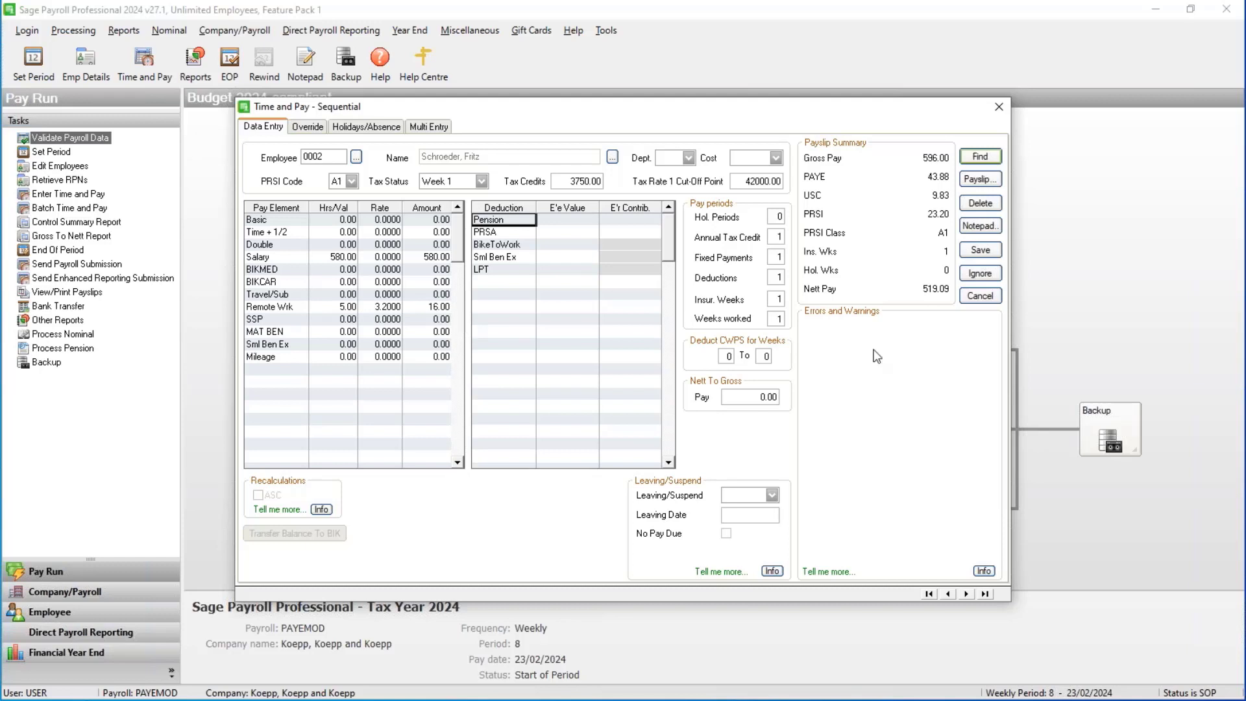
{"action": "left_click", "coordinate": [998, 253]}
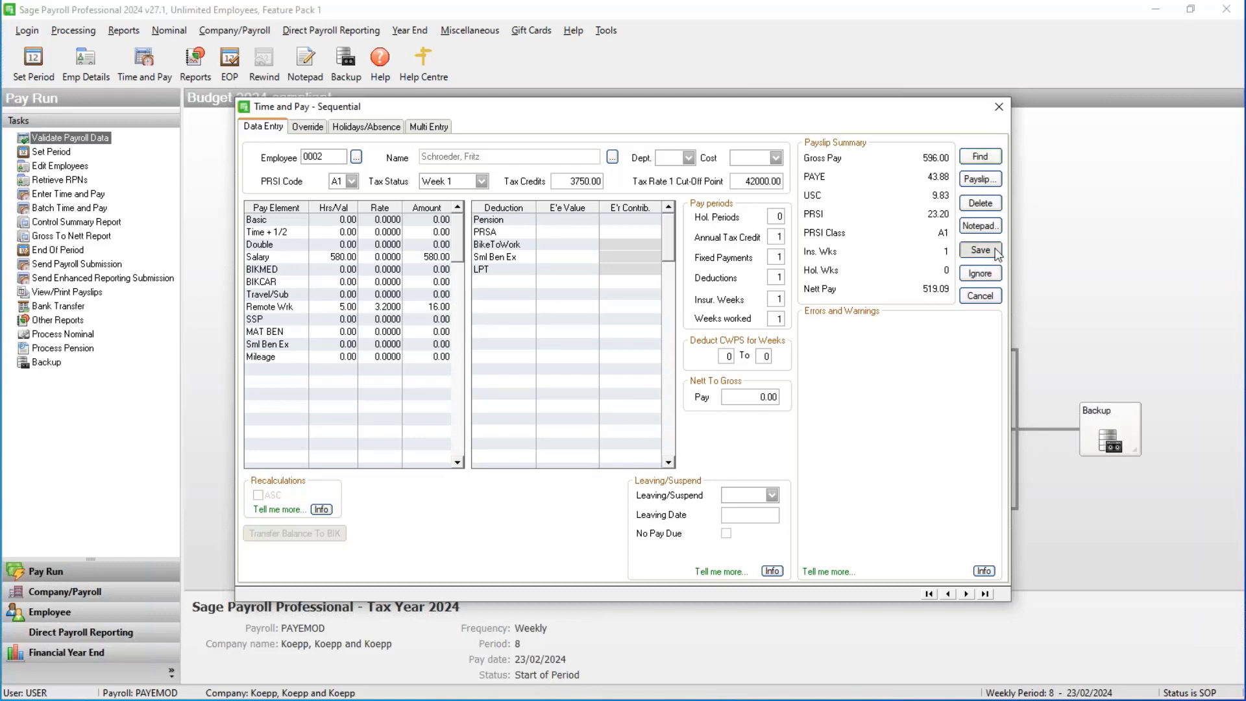
Step: Enter 75 for Travel/Sub and 50 for Mileage at rate 0.4 in the third employee's pay entry, and save it
{"action": "left_click", "coordinate": [335, 294]}
{"action": "type", "text": "75"}
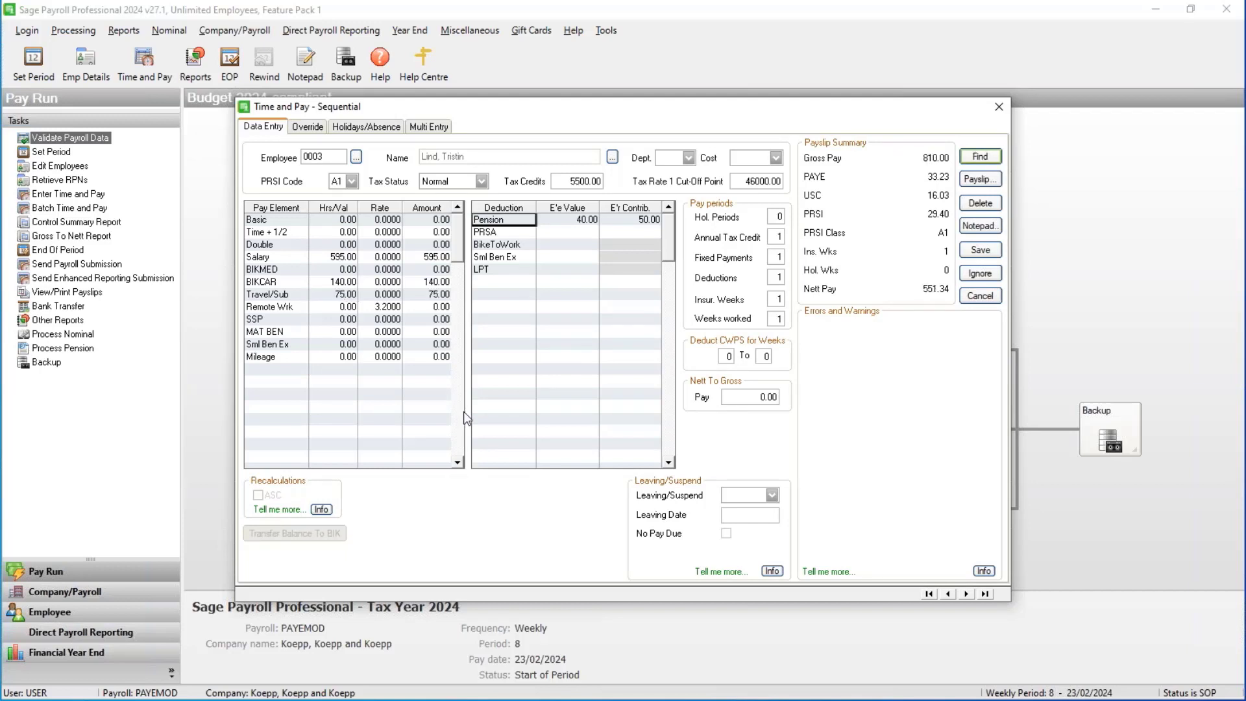
{"action": "left_click", "coordinate": [341, 356]}
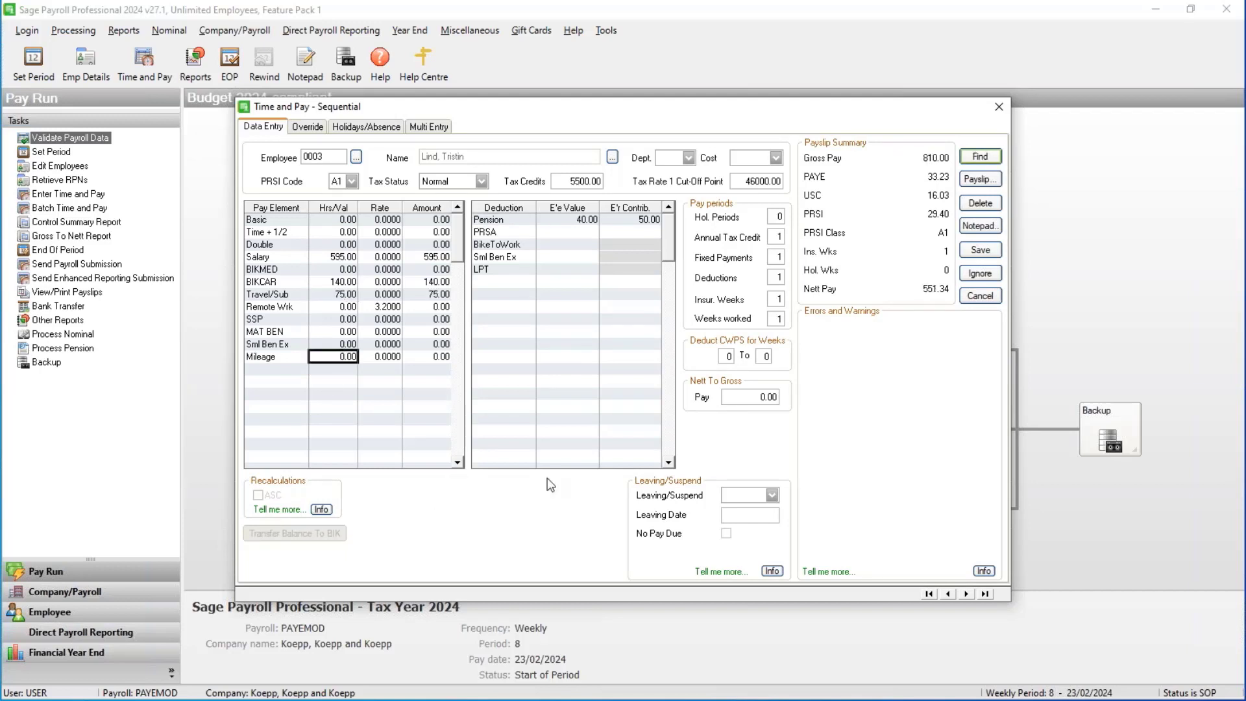
{"action": "type", "text": "50"}
{"action": "left_click", "coordinate": [386, 358]}
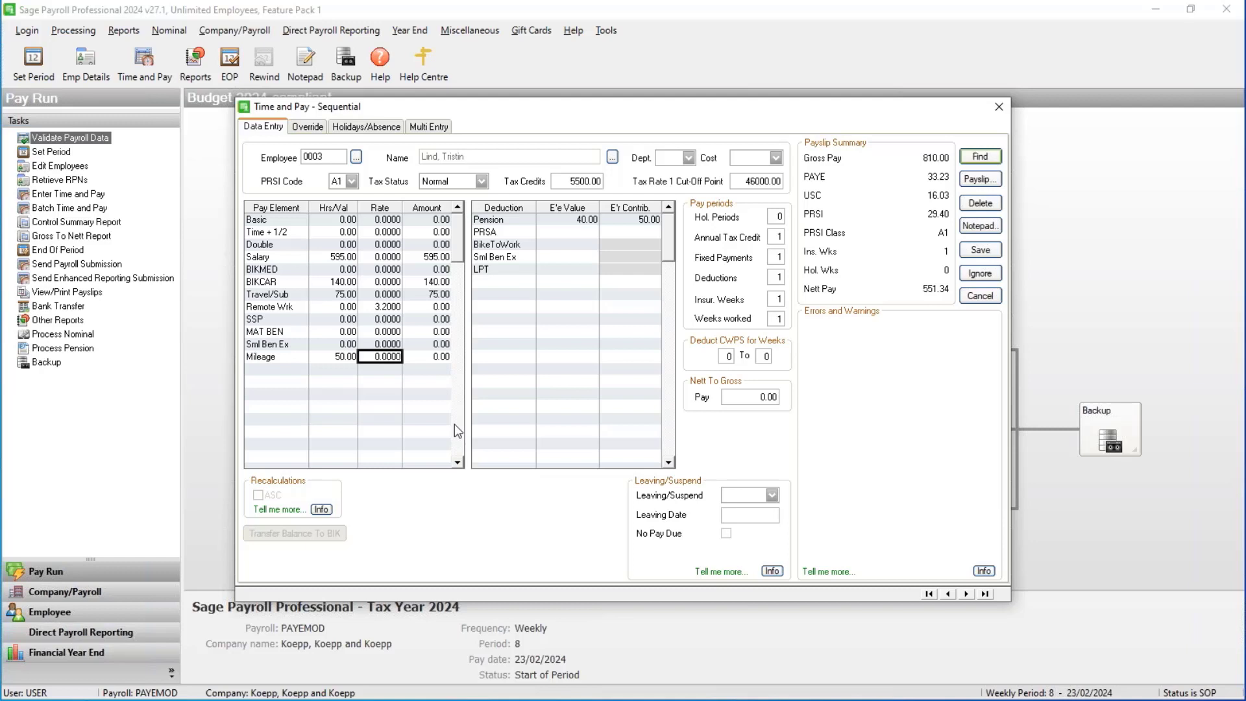
{"action": "type", "text": "0.4"}
{"action": "key", "text": "Tab"}
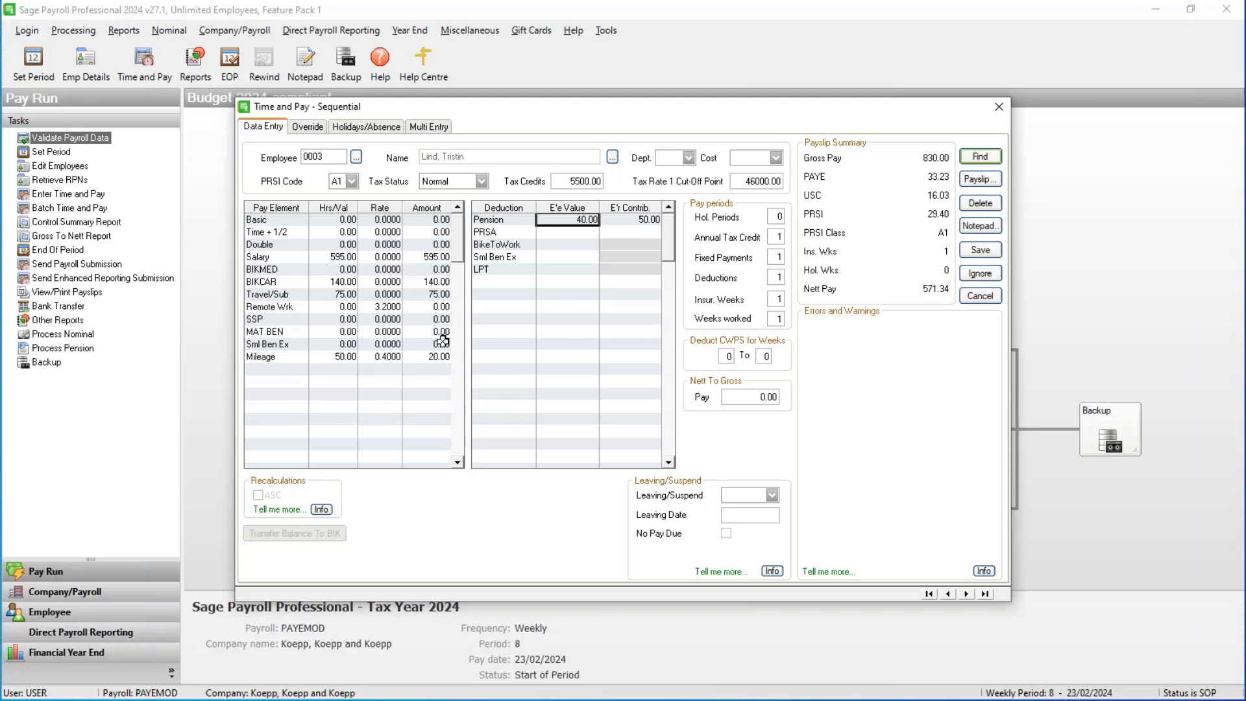
{"action": "left_click", "coordinate": [979, 252]}
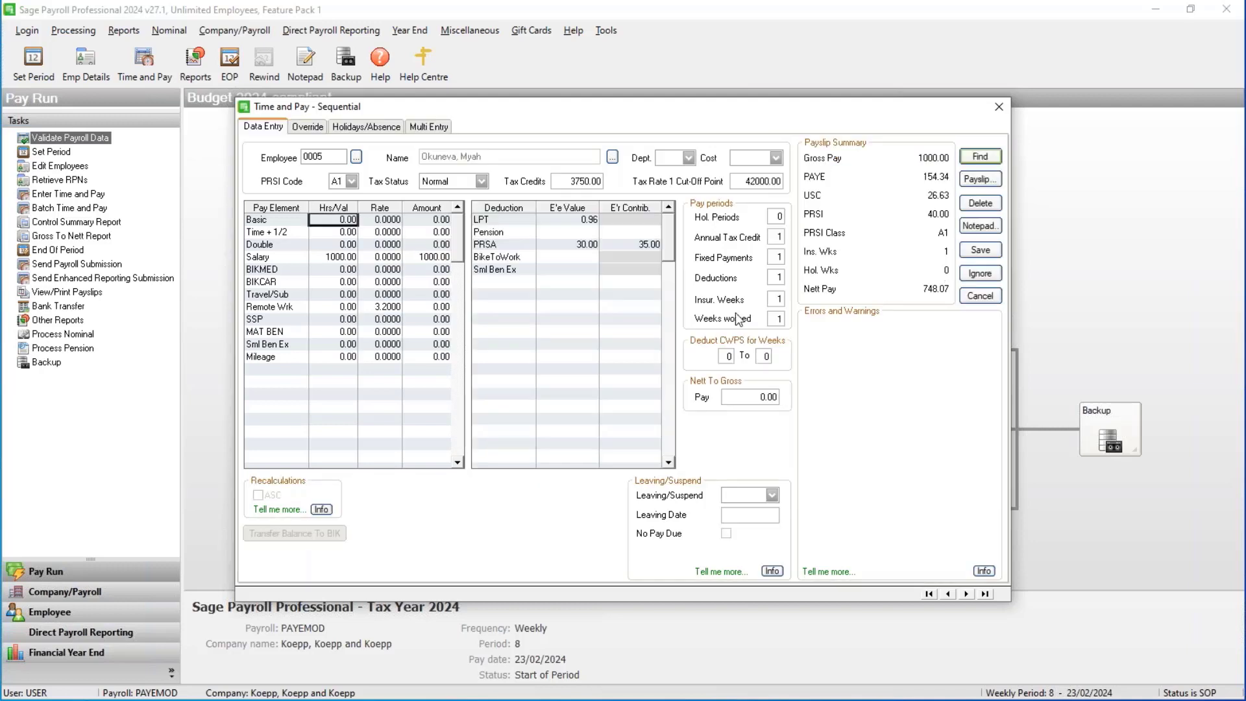
Step: Enter 250 for Sml Ben Ex as both a payment and an employee deduction in the fourth employee's pay entry, and save it
{"action": "left_click", "coordinate": [349, 344]}
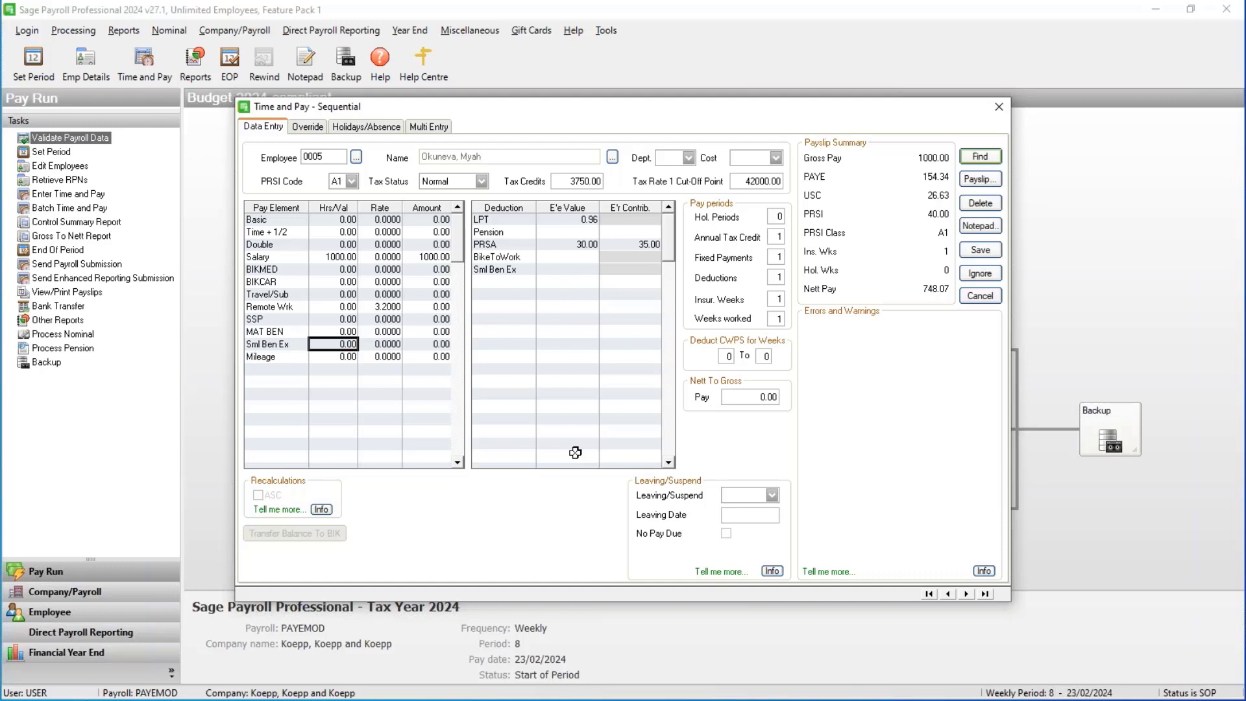
{"action": "type", "text": "250"}
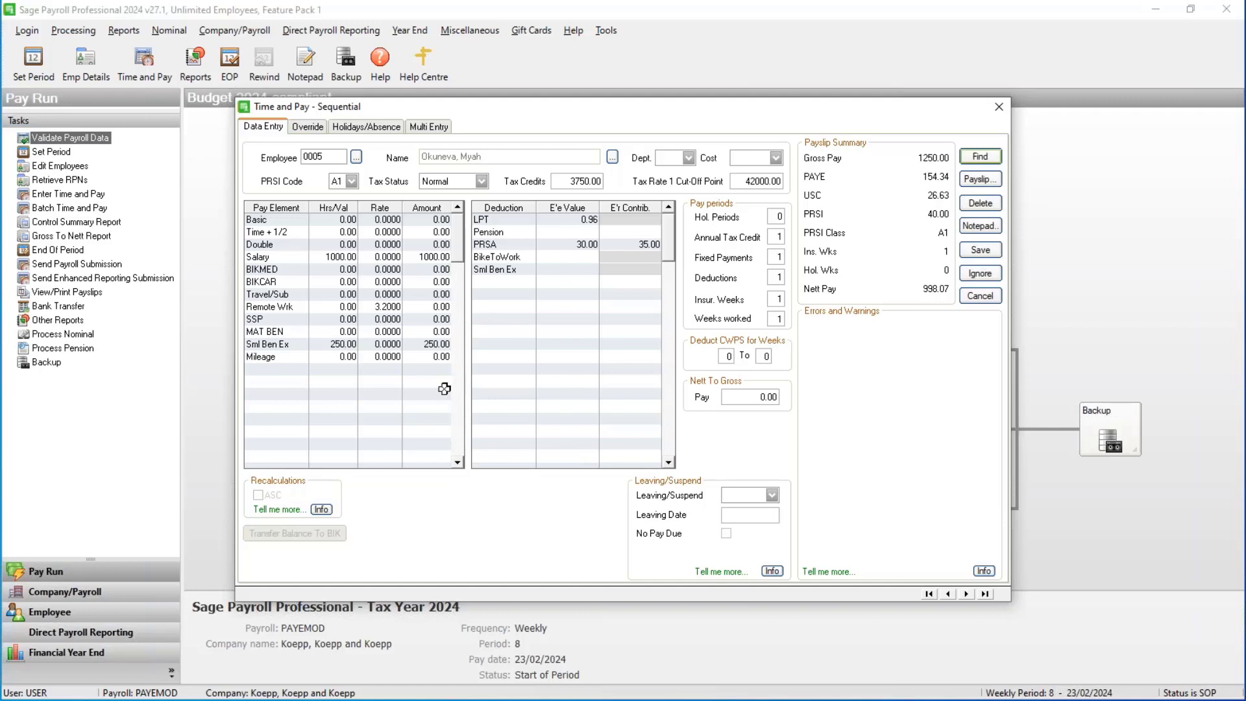
{"action": "key", "text": "Tab"}
{"action": "key", "text": "Tab"}
{"action": "left_click", "coordinate": [570, 269]}
{"action": "type", "text": "250"}
{"action": "key", "text": "Tab"}
{"action": "left_click", "coordinate": [981, 251]}
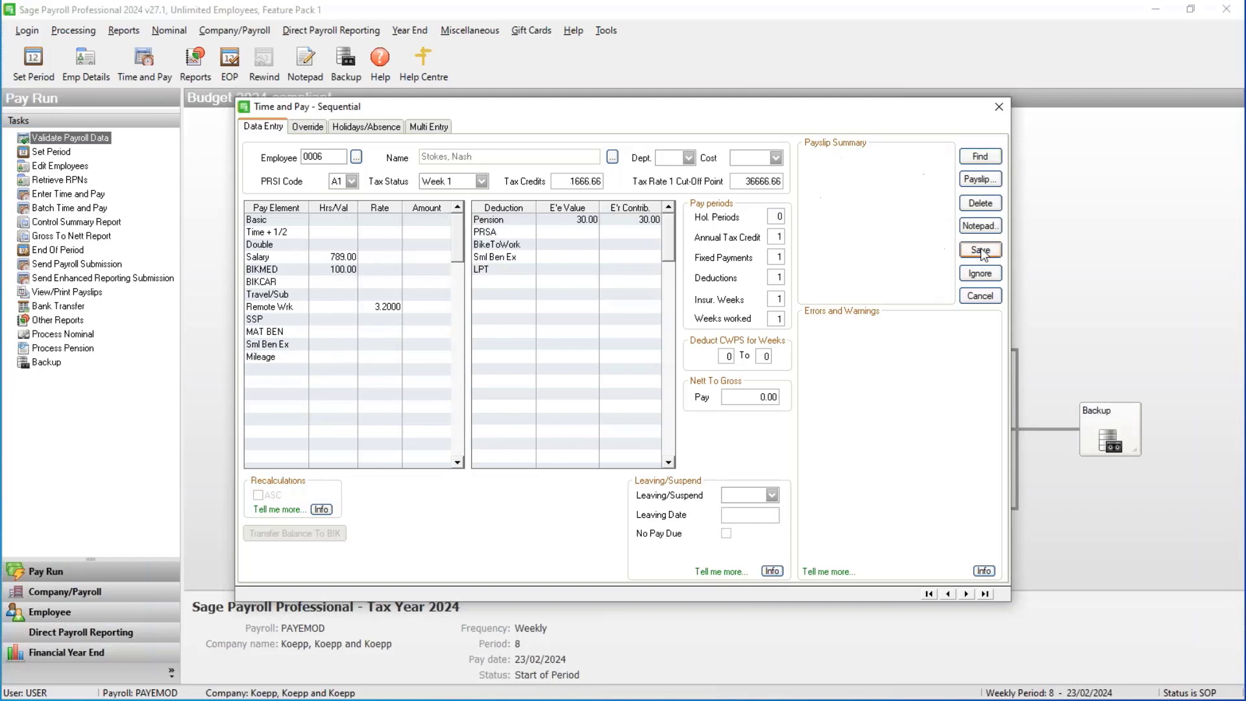
Step: Save the remaining employees' pay entries without changes and finish the sequential time and pay entry
{"action": "left_click", "coordinate": [981, 251]}
{"action": "left_click", "coordinate": [980, 251]}
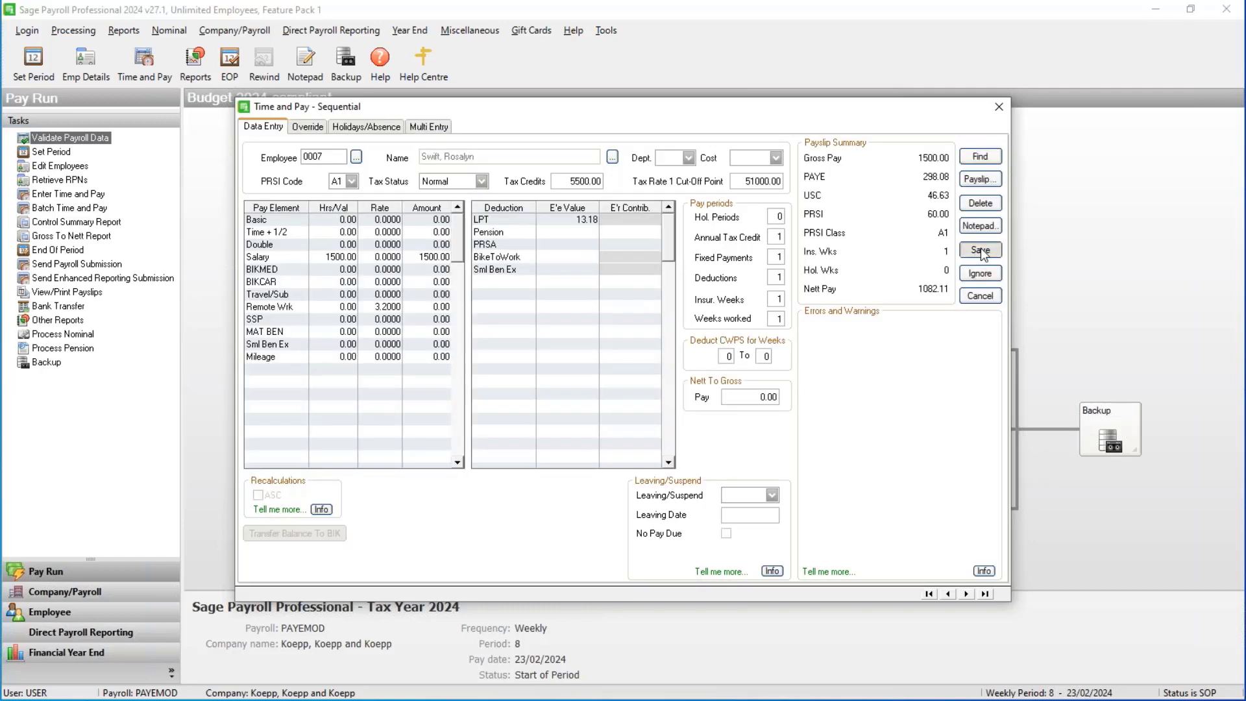
{"action": "left_click", "coordinate": [981, 250]}
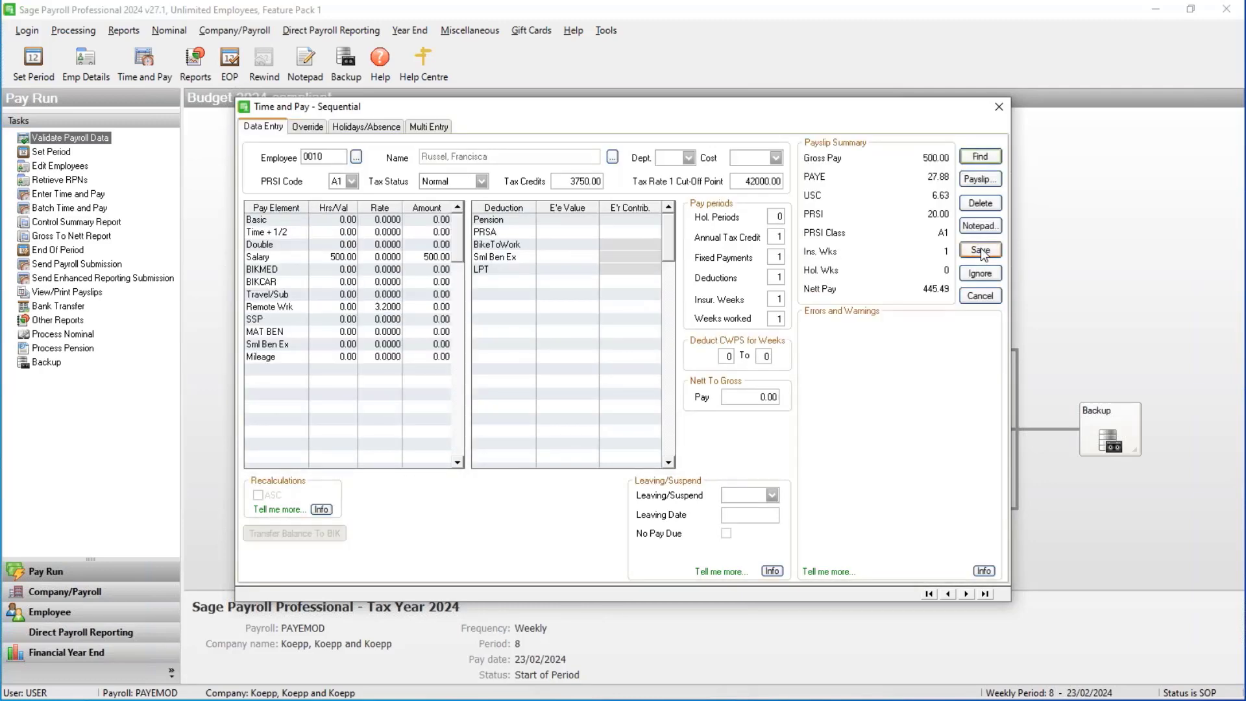
{"action": "left_click", "coordinate": [981, 251]}
{"action": "left_click", "coordinate": [664, 390]}
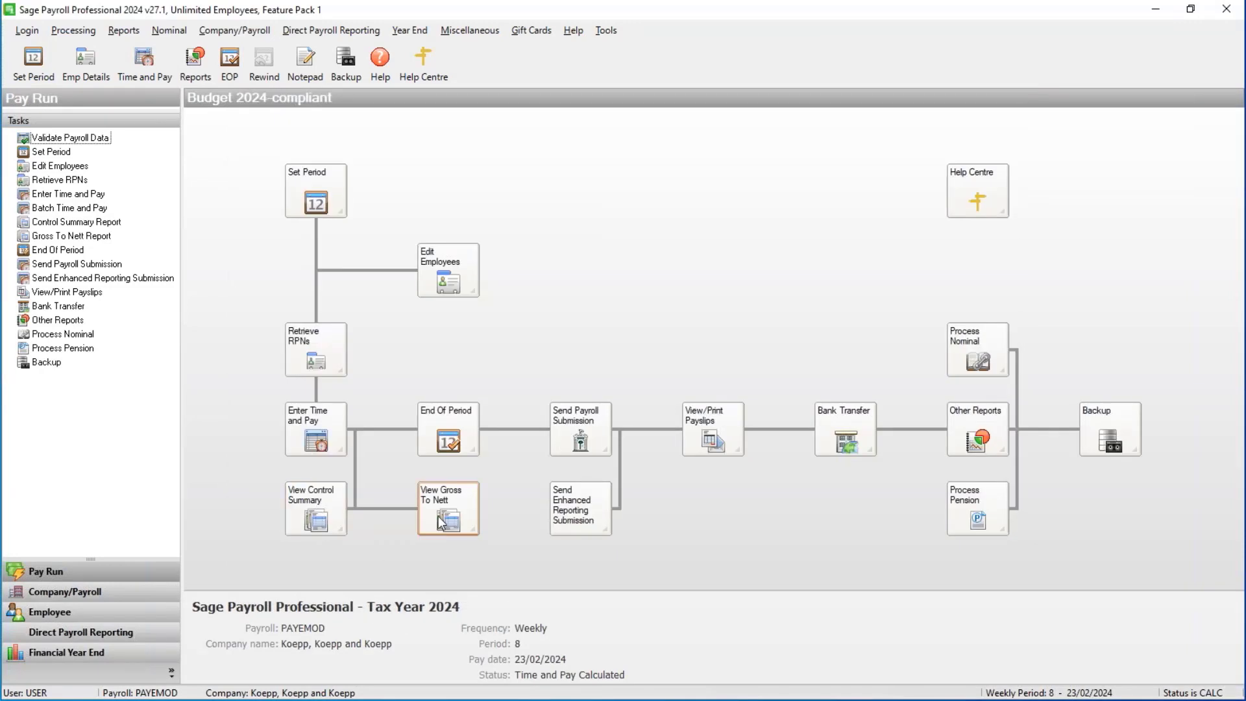
Step: Run End of Period, posting the calculation results, and send the payroll submission to Revenue
{"action": "left_click", "coordinate": [472, 428]}
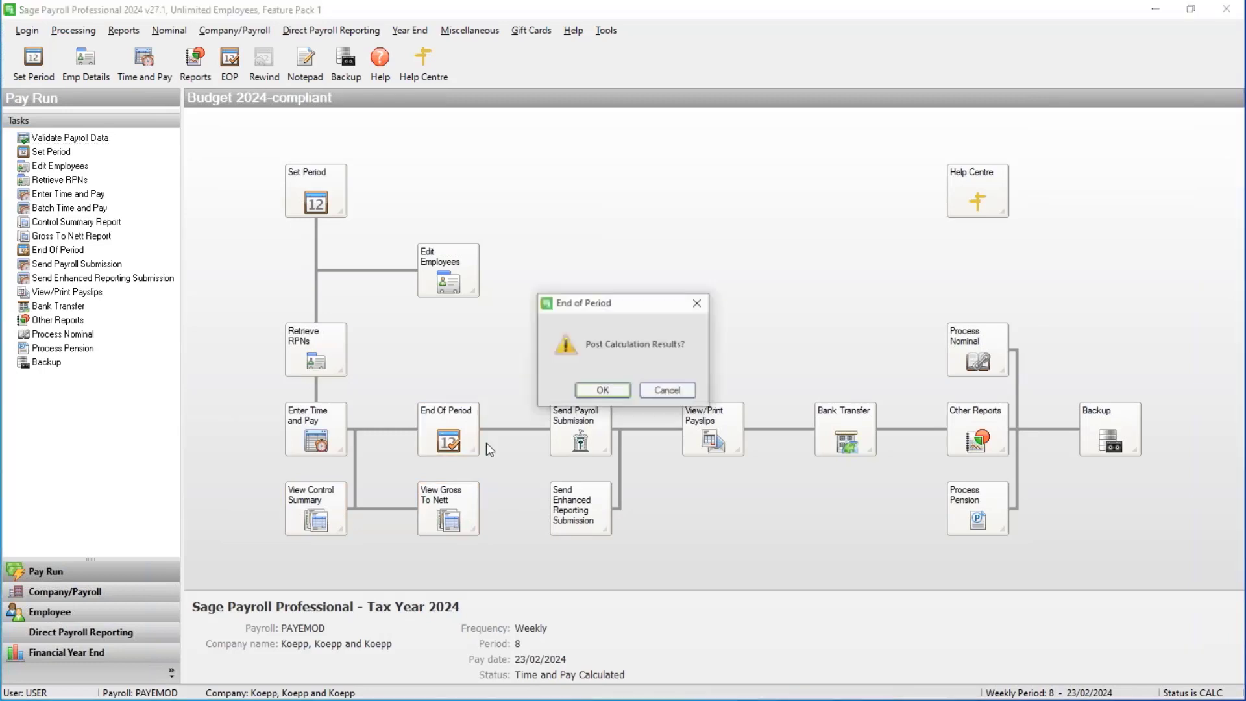
{"action": "left_click", "coordinate": [624, 395]}
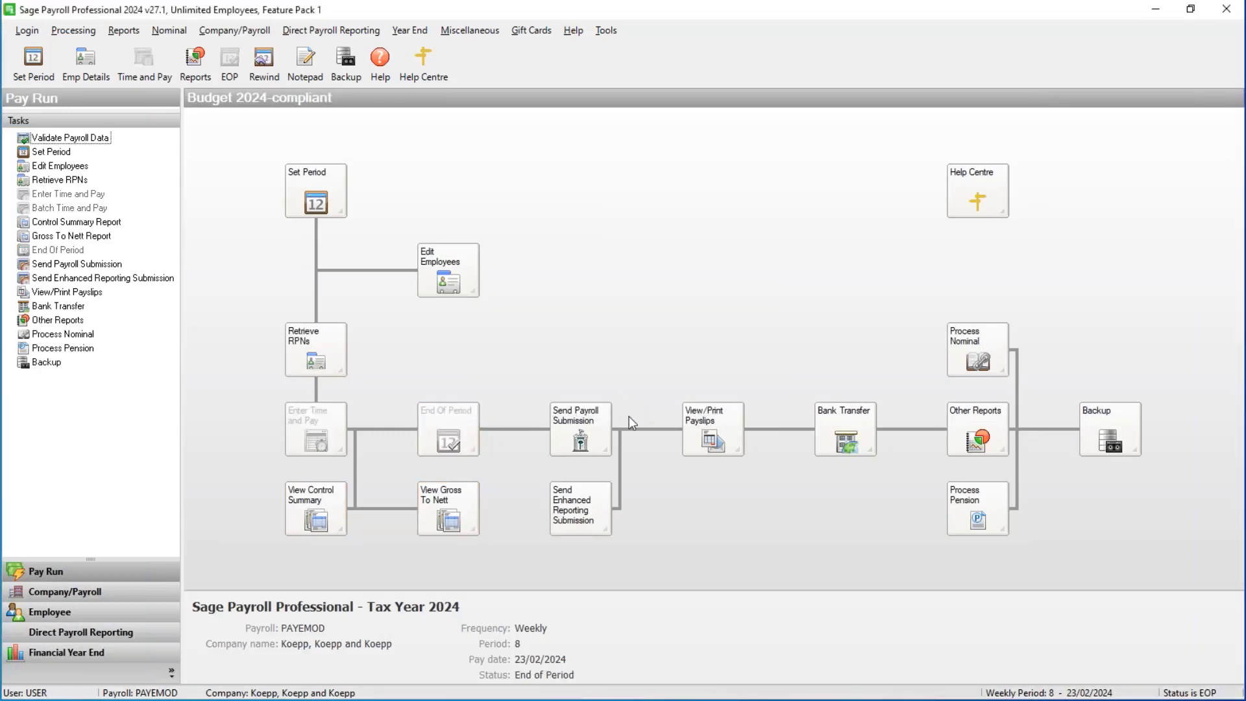
{"action": "left_click", "coordinate": [582, 427]}
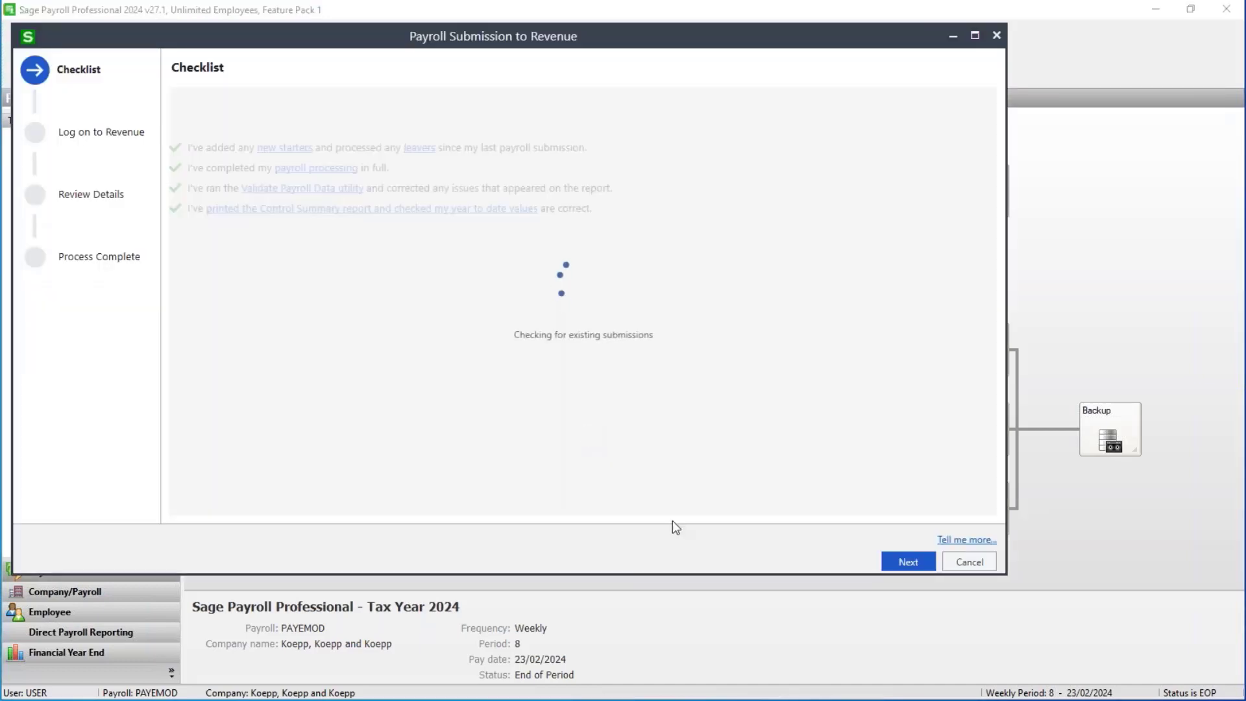
{"action": "left_click", "coordinate": [894, 562]}
{"action": "left_click", "coordinate": [902, 562]}
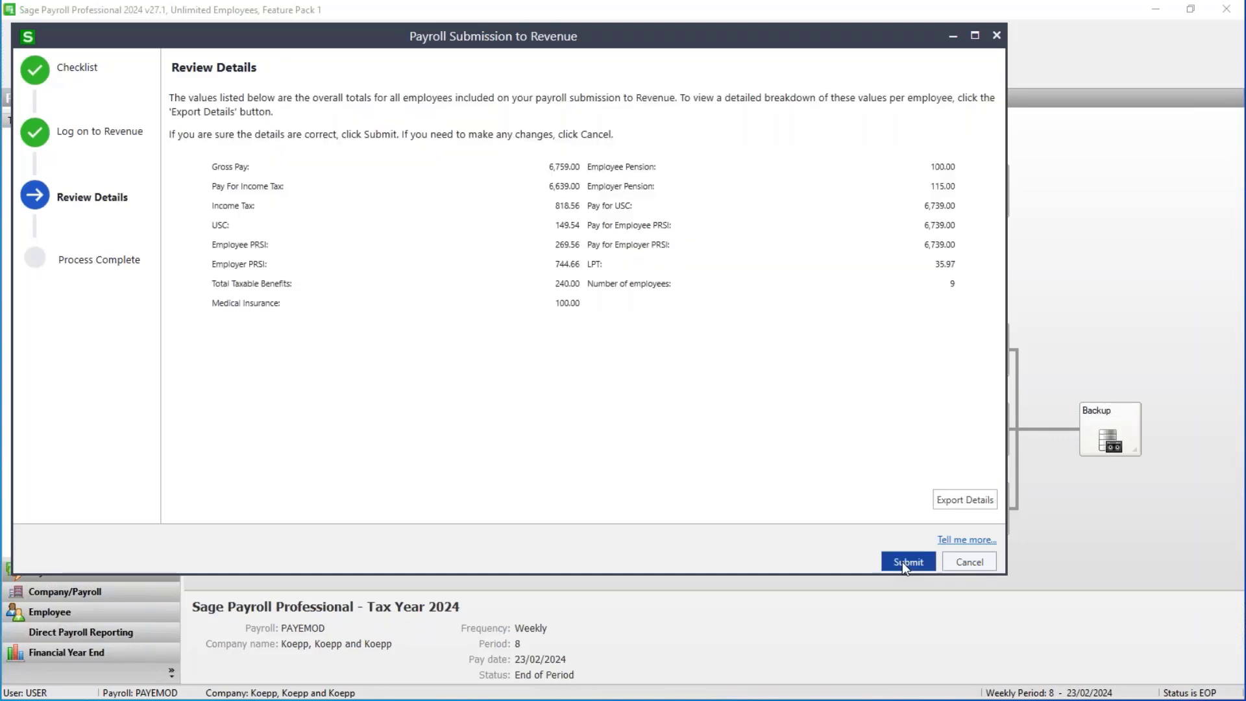
{"action": "left_click", "coordinate": [902, 562]}
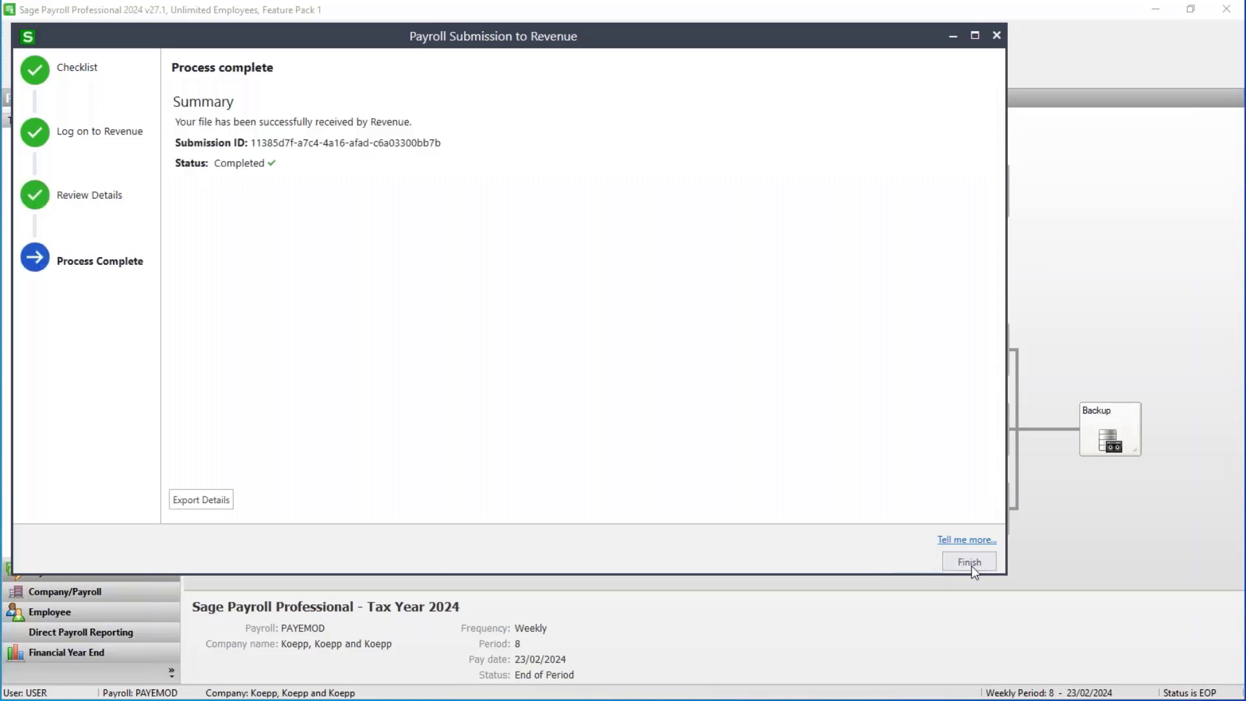
{"action": "left_click", "coordinate": [969, 563]}
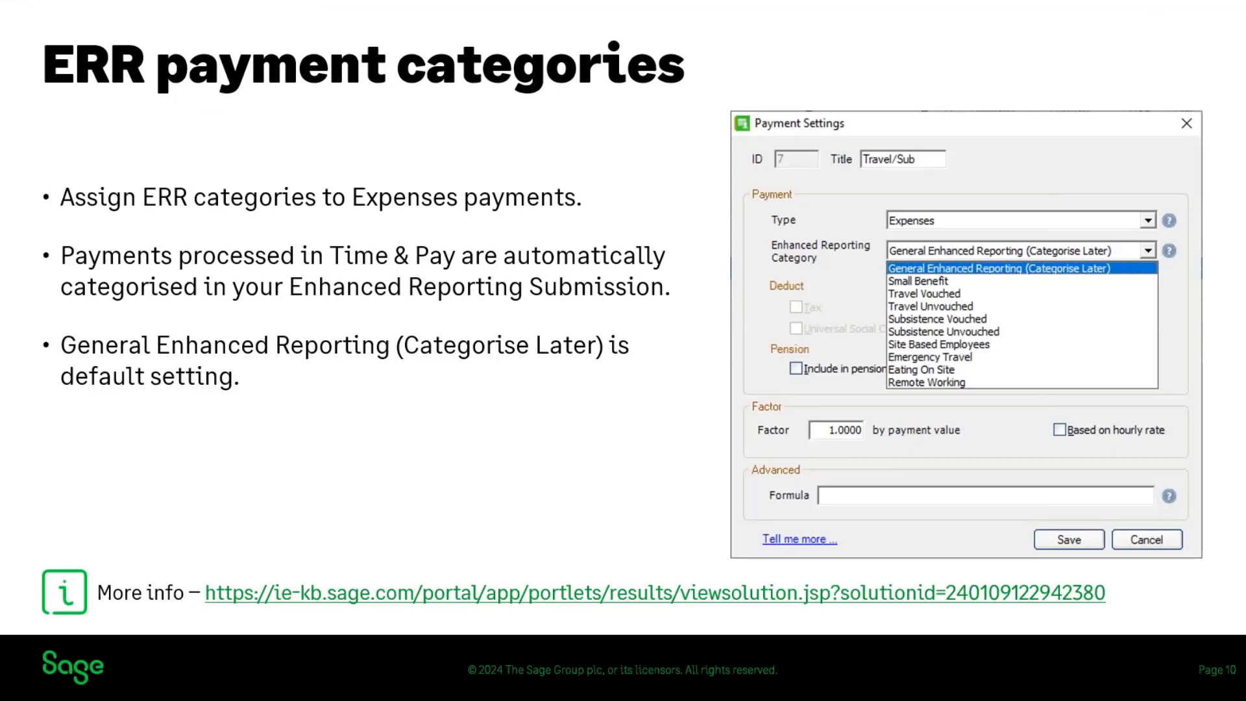
{"action": "key", "text": "Right"}
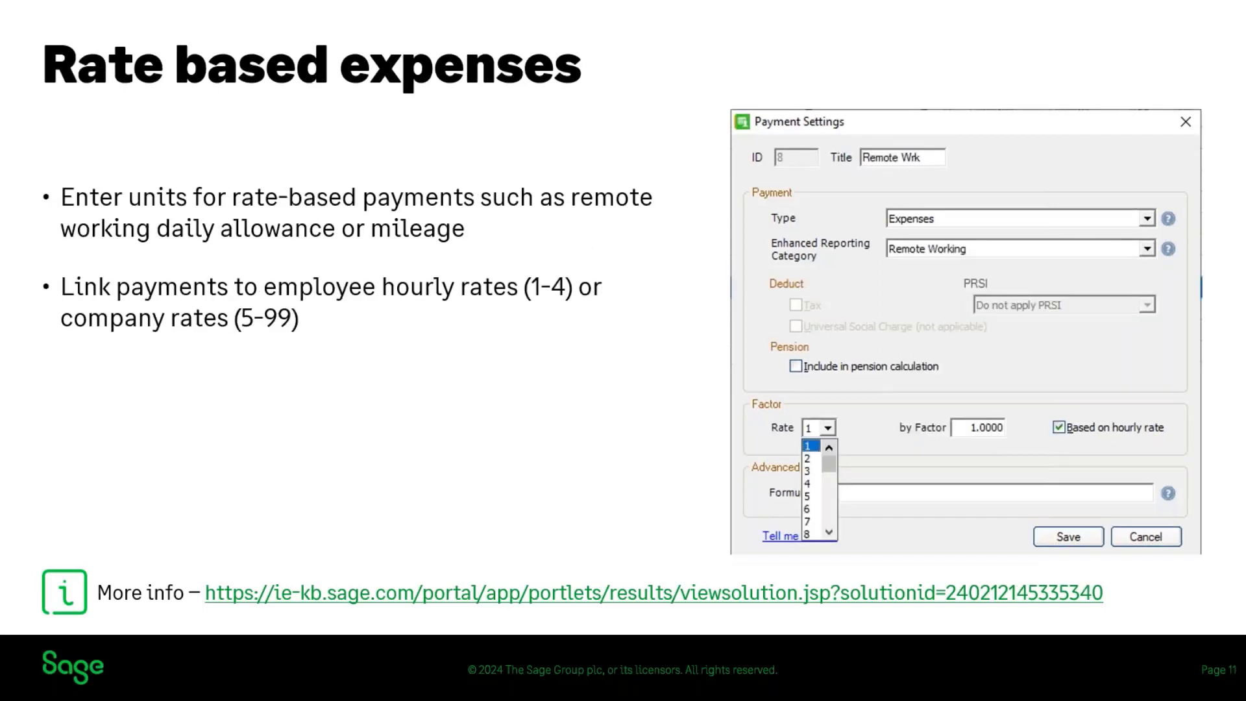
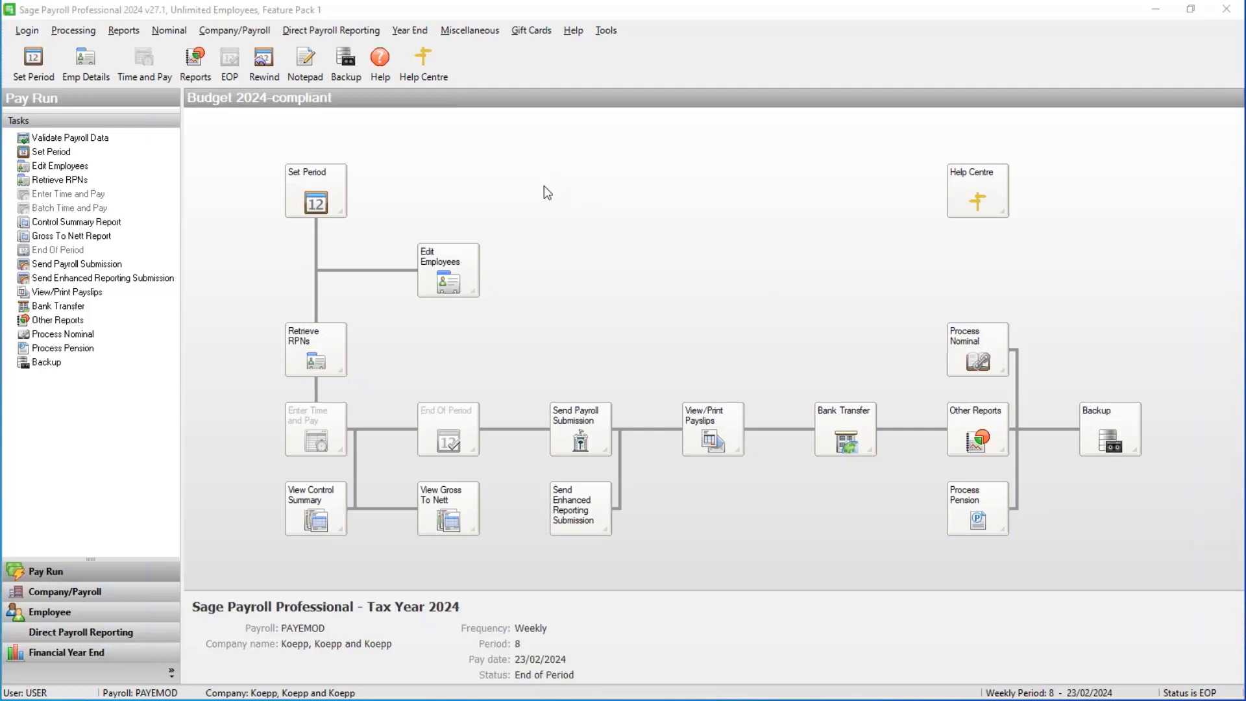
{"action": "left_click", "coordinate": [315, 202]}
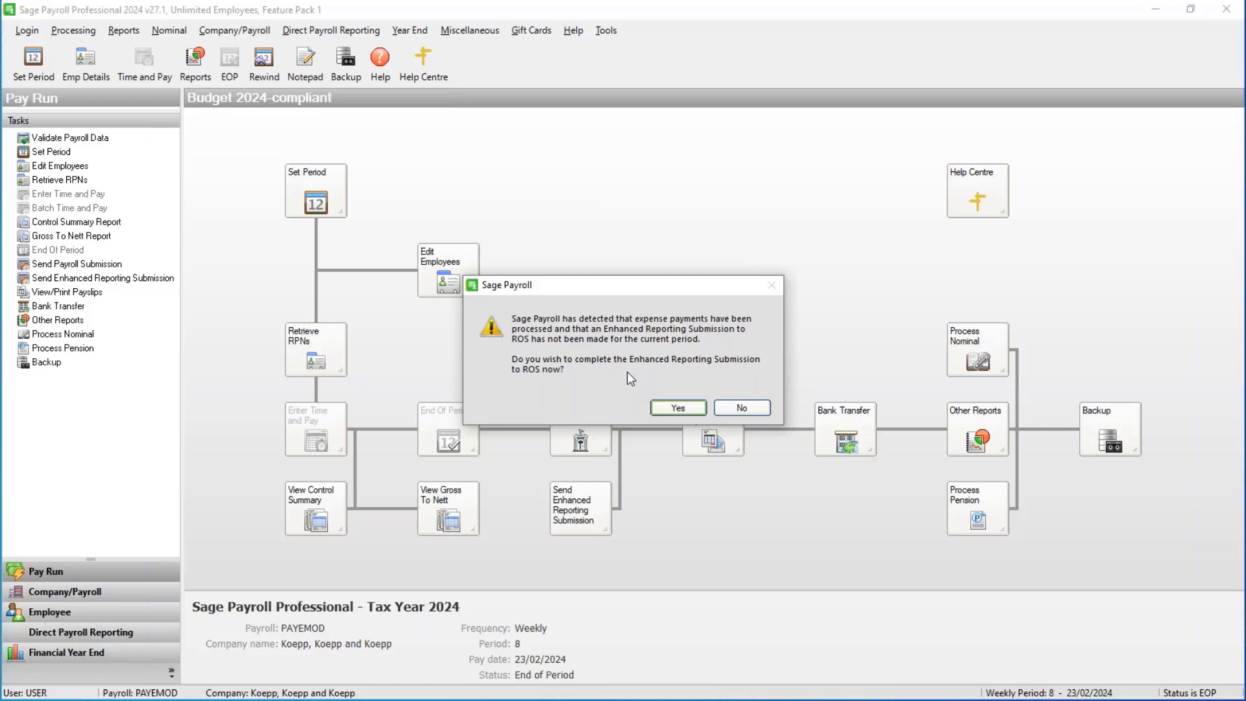
{"action": "left_click", "coordinate": [678, 408]}
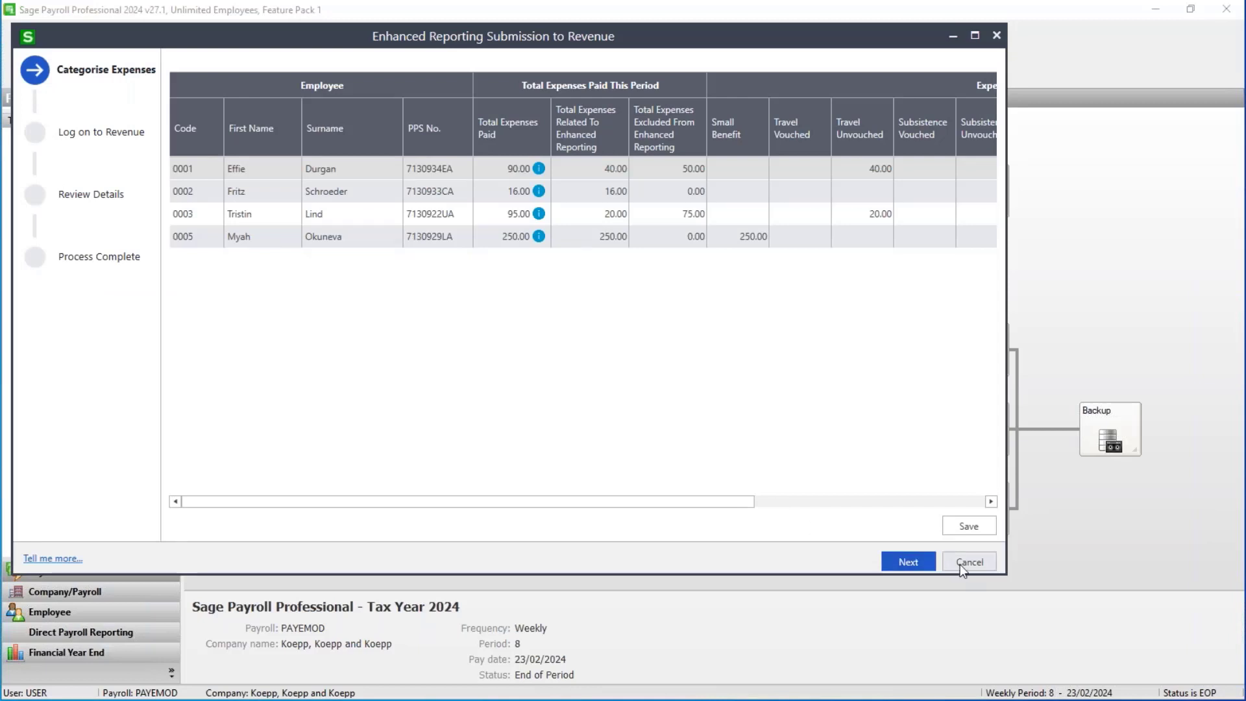
{"action": "left_click", "coordinate": [963, 564]}
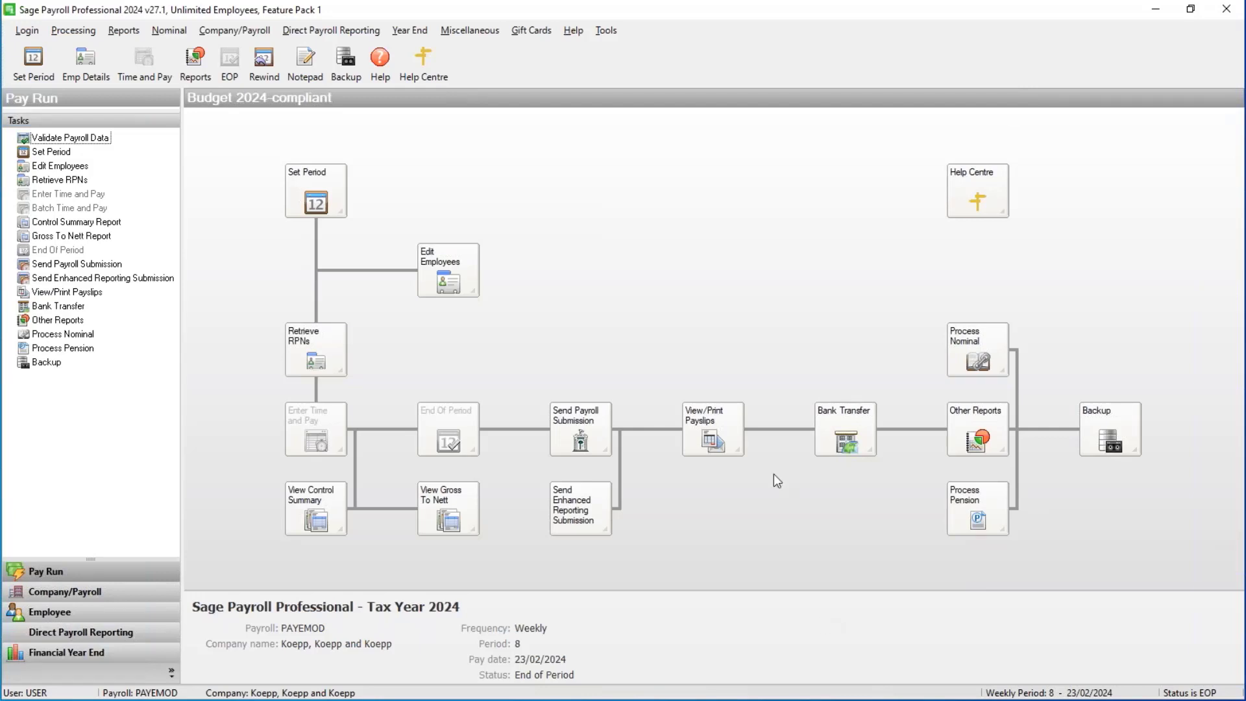
Step: Open the Enhanced Reporting Submission in a maximised window and check the paid expense breakdowns of the last and first listed employees
{"action": "left_click", "coordinate": [581, 523]}
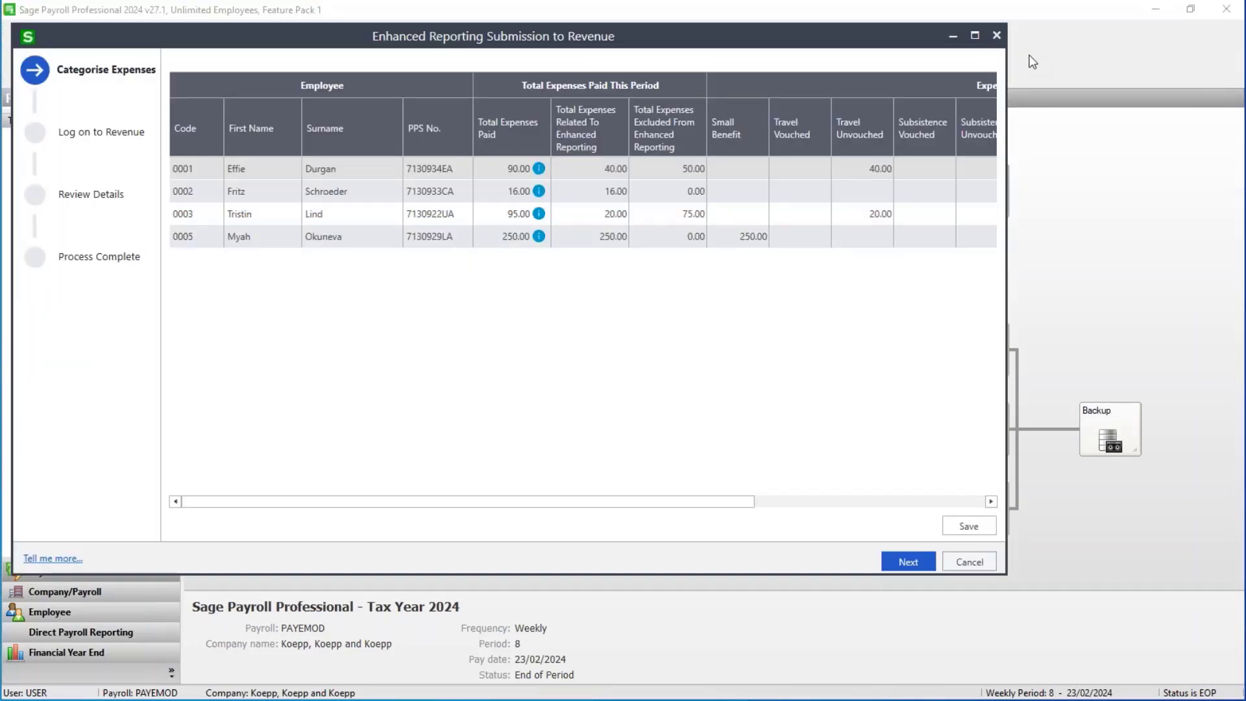
{"action": "left_click", "coordinate": [977, 37]}
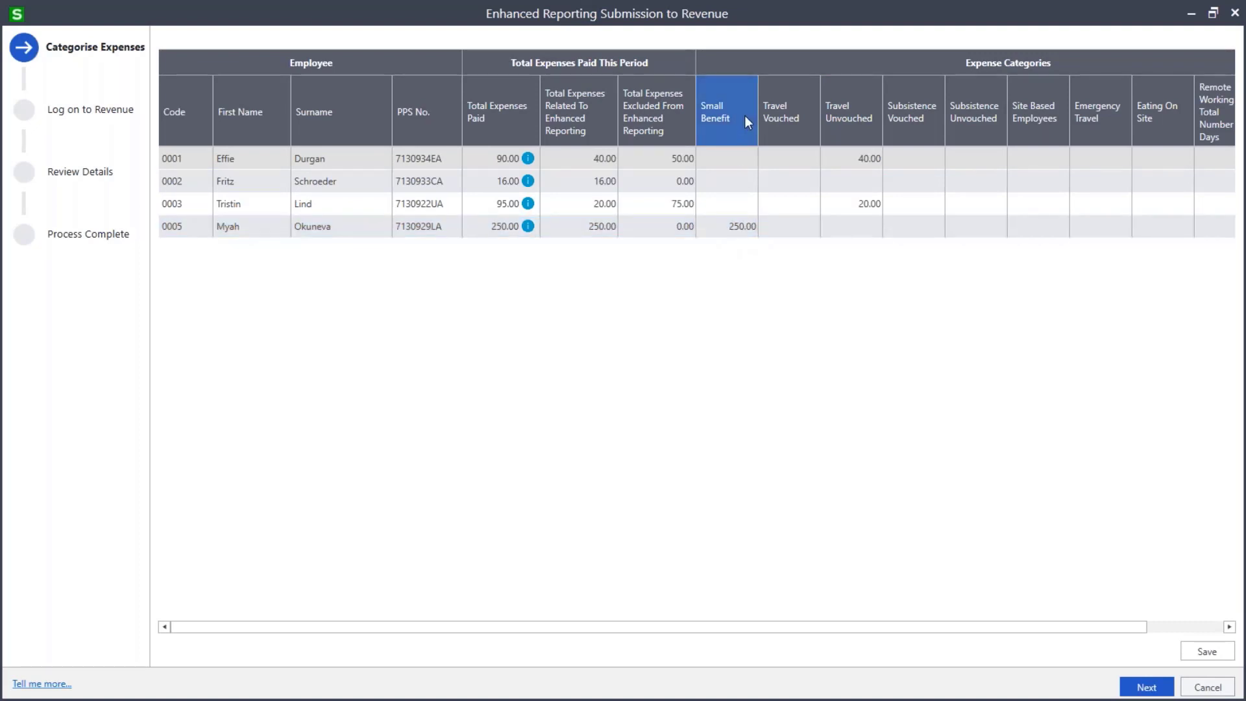
{"action": "left_click", "coordinate": [529, 229]}
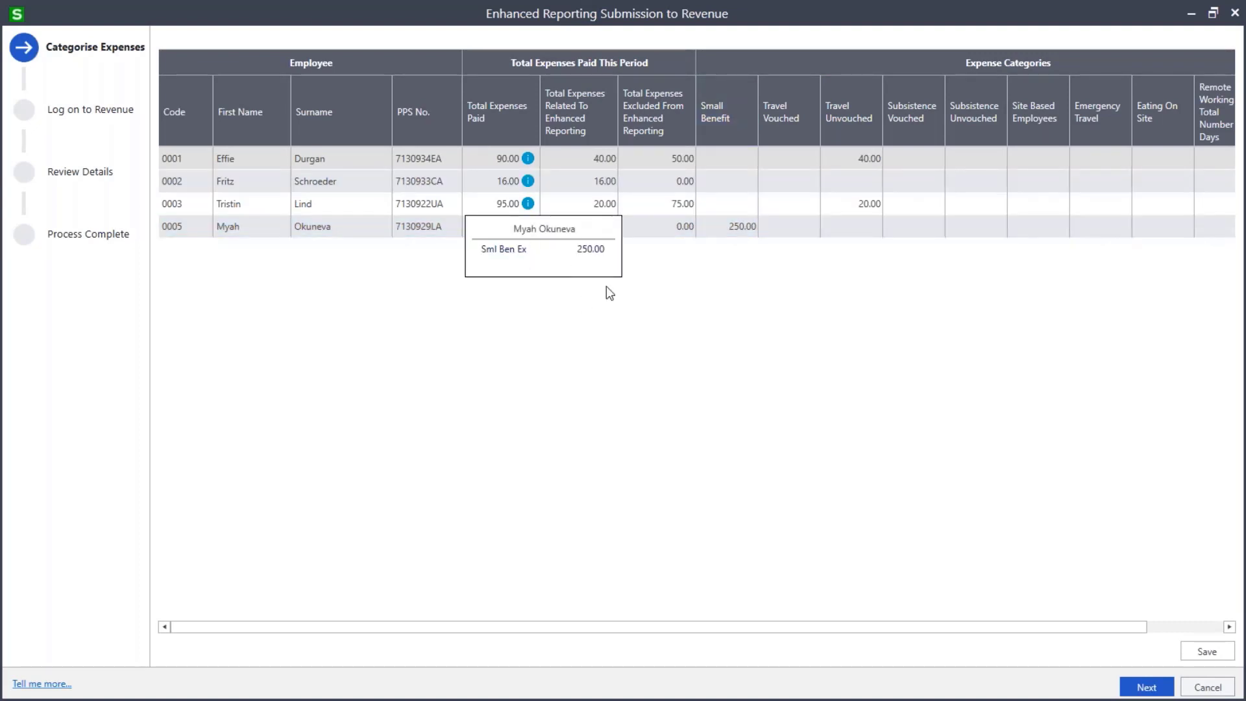
{"action": "left_click", "coordinate": [653, 299]}
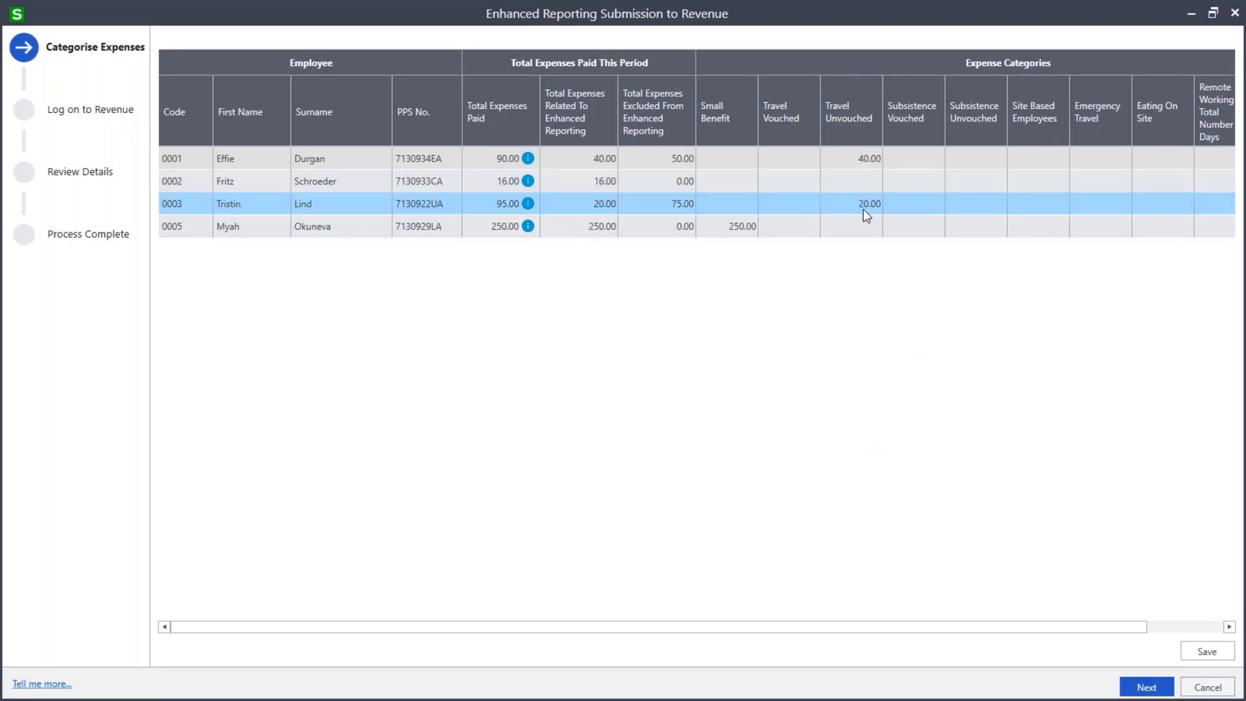
{"action": "left_click", "coordinate": [529, 160]}
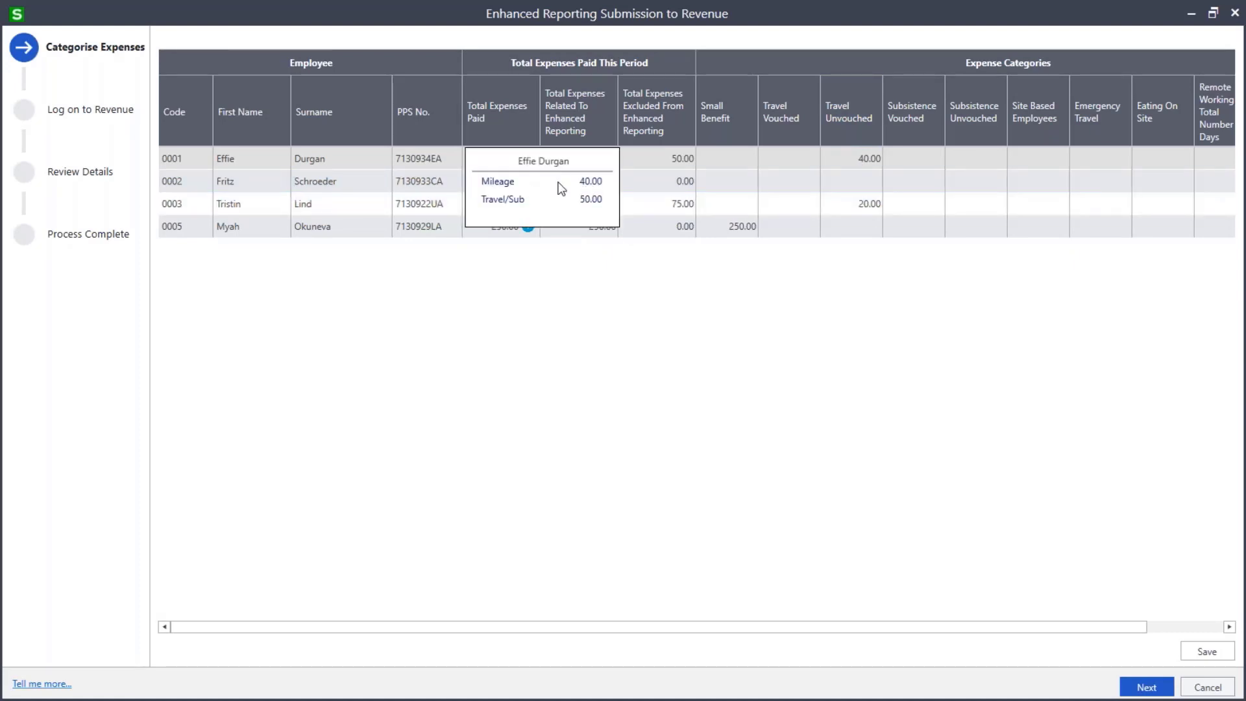
{"action": "left_click", "coordinate": [810, 336]}
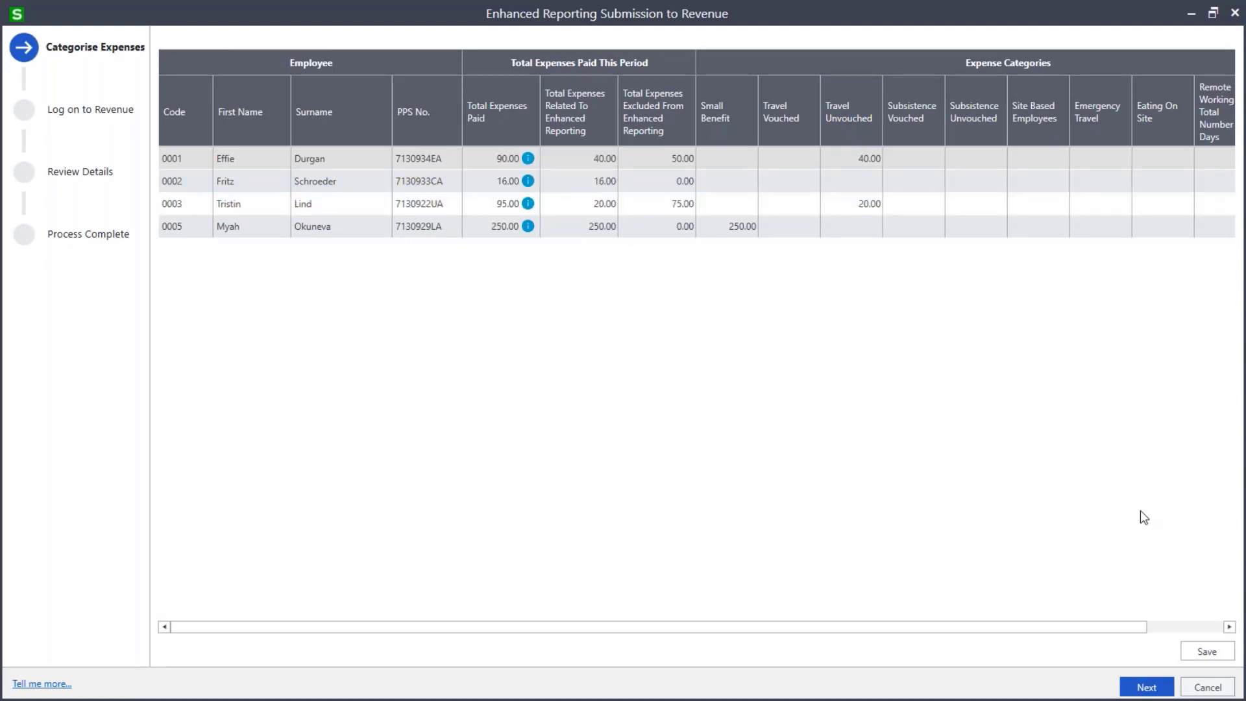
Step: Set the second employee's Remote Working total number of days to 5 and the first employee's Subsistence Vouched amount to 50
{"action": "left_click", "coordinate": [1229, 627]}
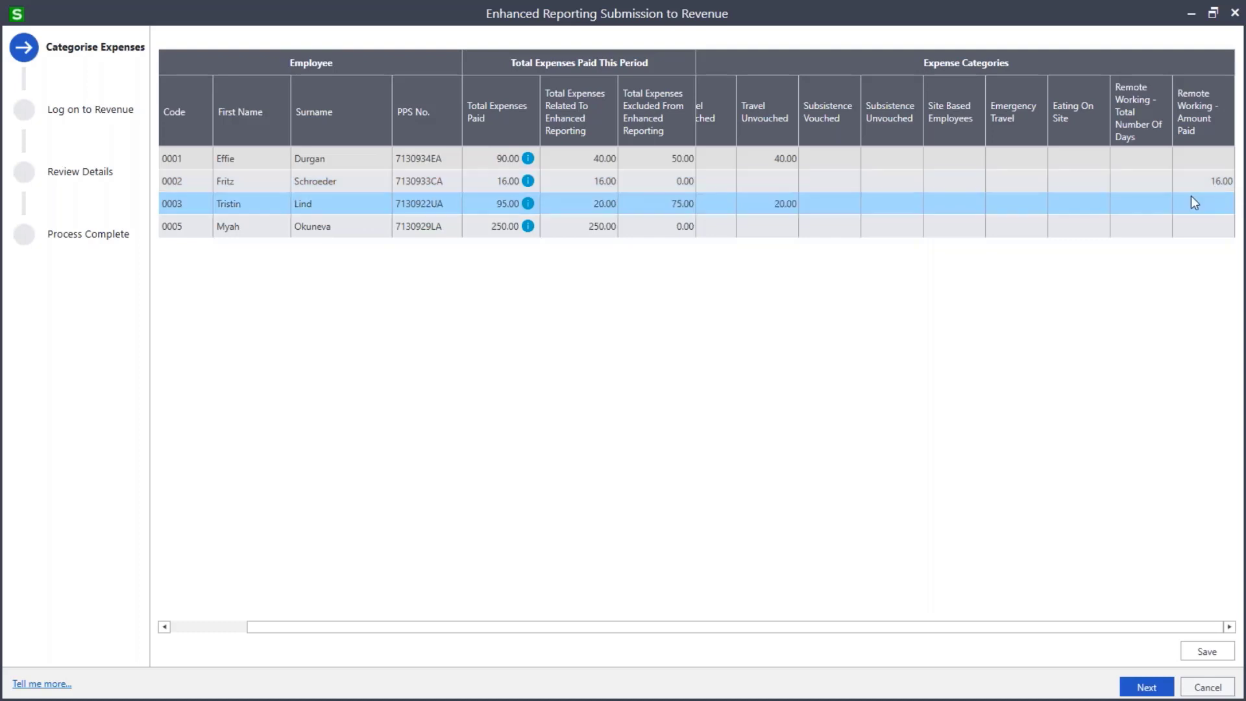
{"action": "left_click", "coordinate": [1140, 184]}
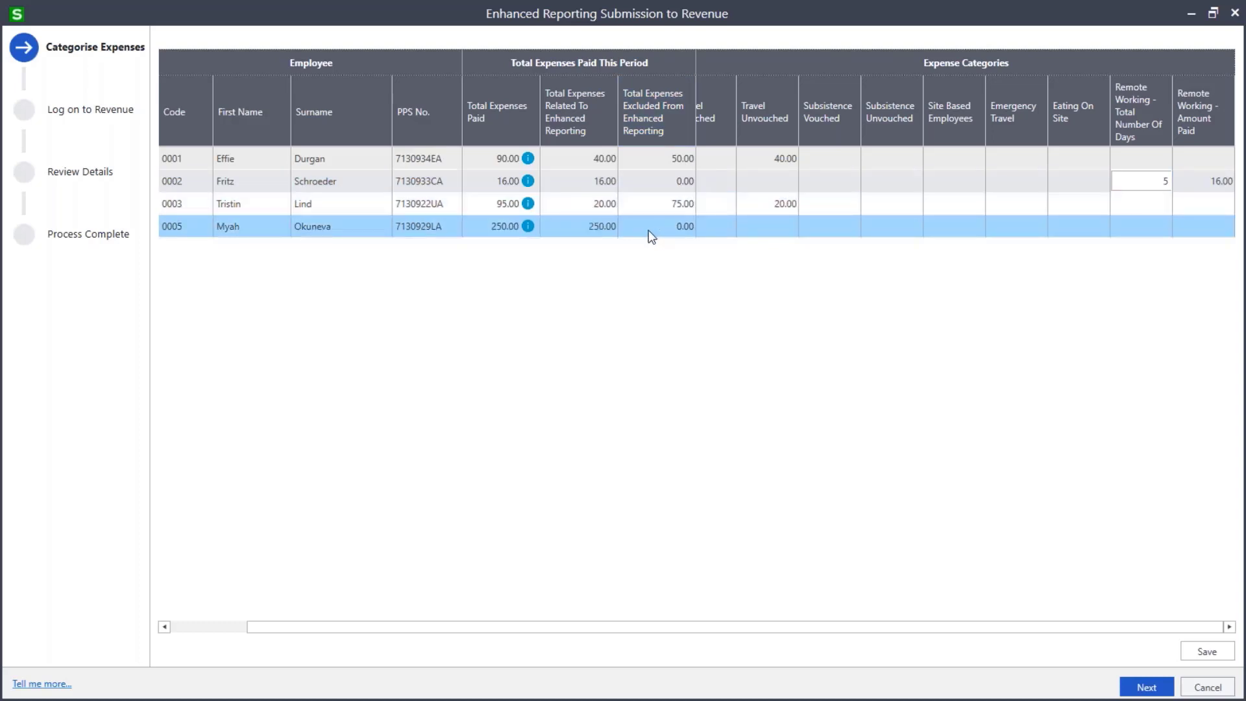
{"action": "left_click", "coordinate": [183, 627]}
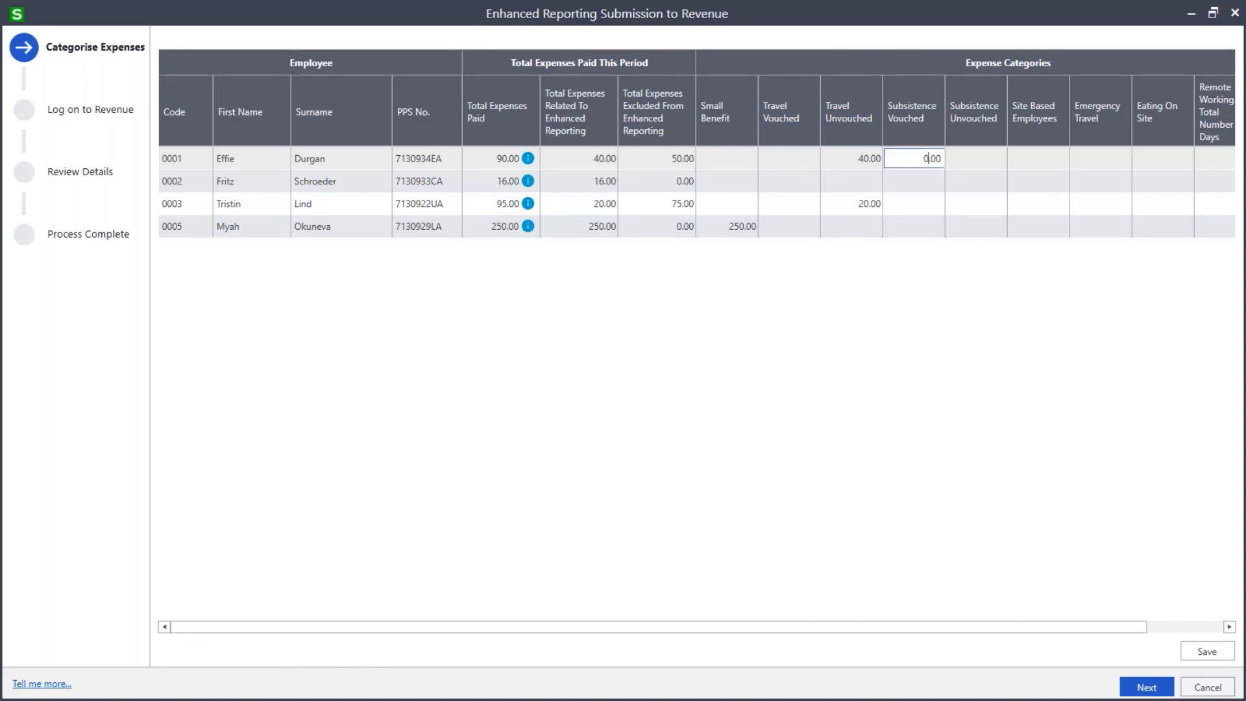
{"action": "type", "text": "5"}
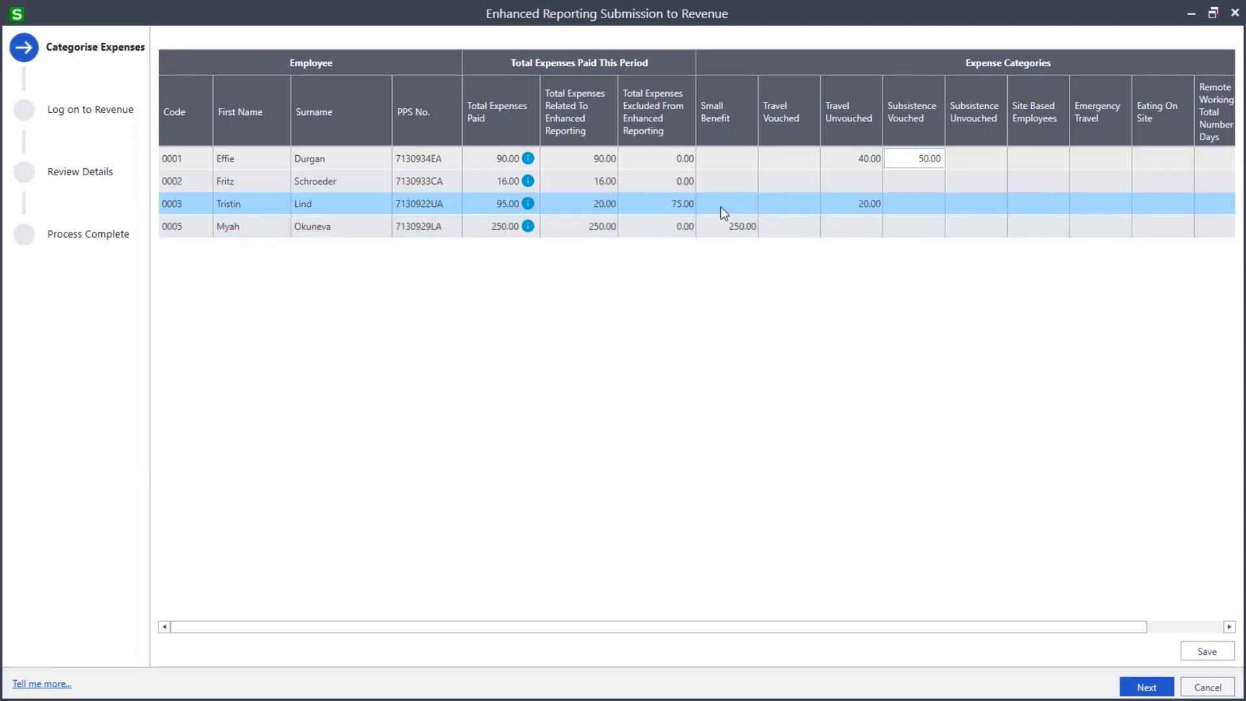
Step: Categorise the third employee's excluded expenses as 50 Travel Vouched and 25 Subsistence Vouched
{"action": "left_click", "coordinate": [786, 205]}
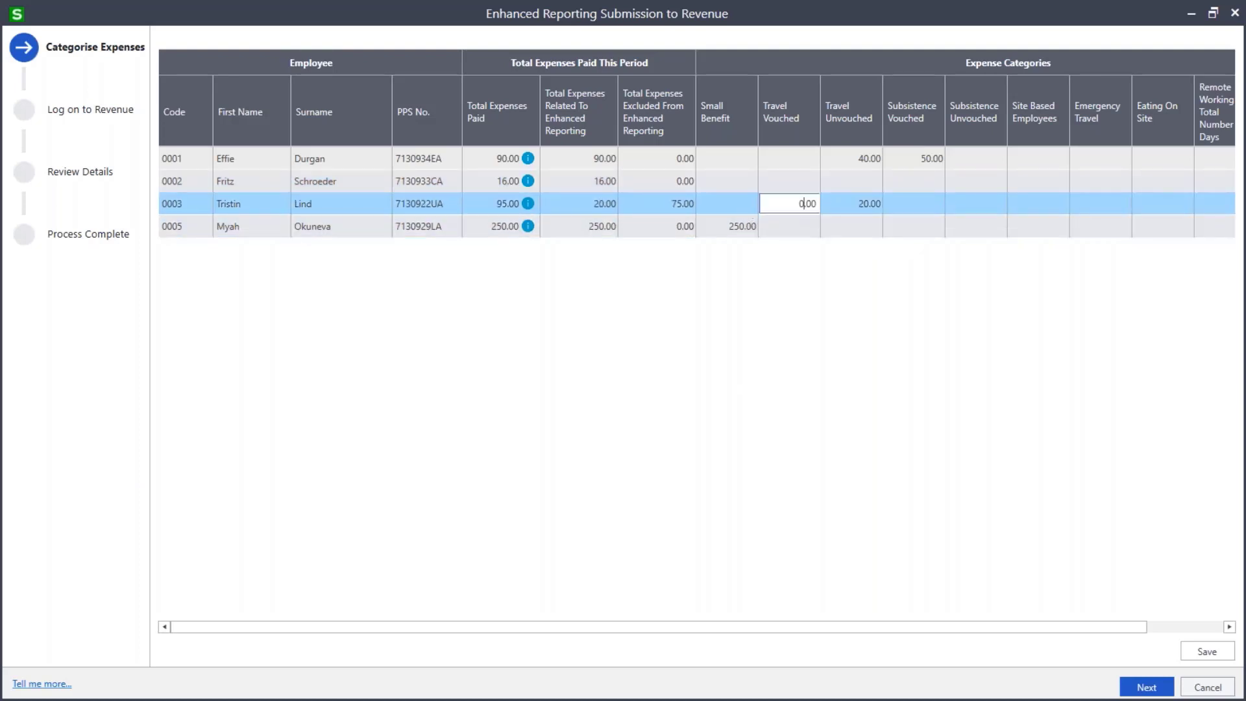
{"action": "type", "text": "50"}
{"action": "left_click", "coordinate": [915, 205]}
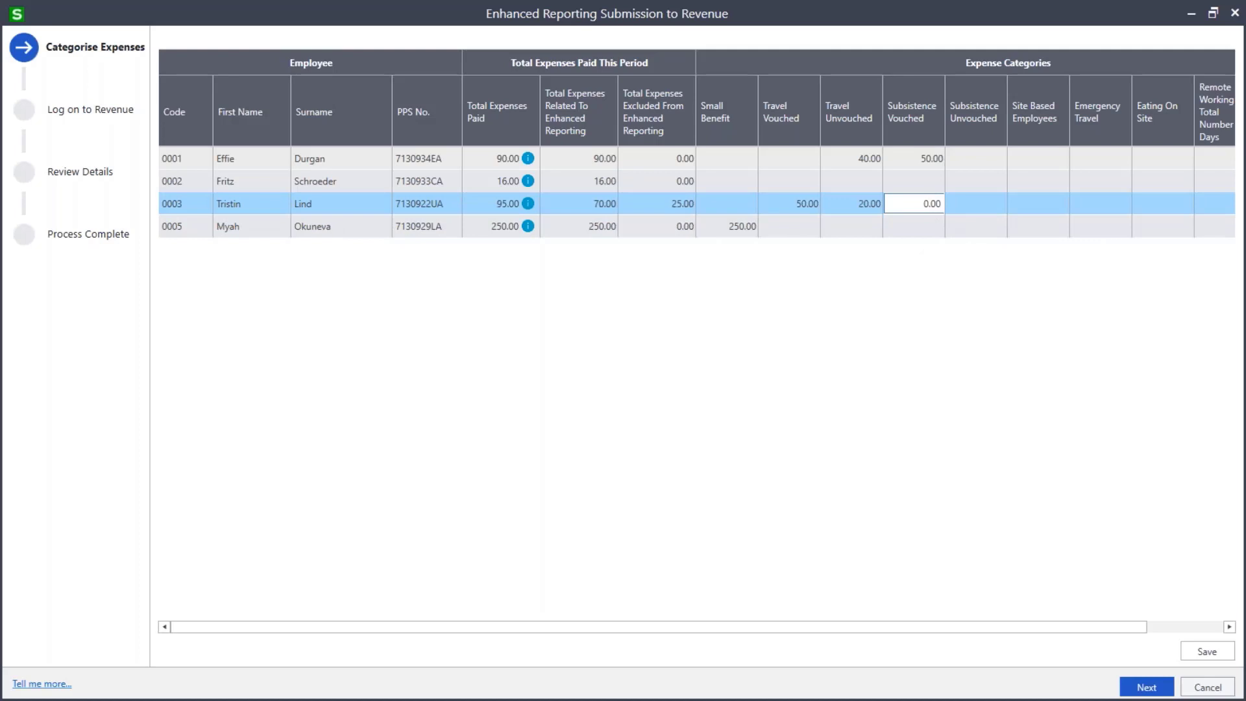
{"action": "type", "text": "25"}
{"action": "key", "text": "Tab"}
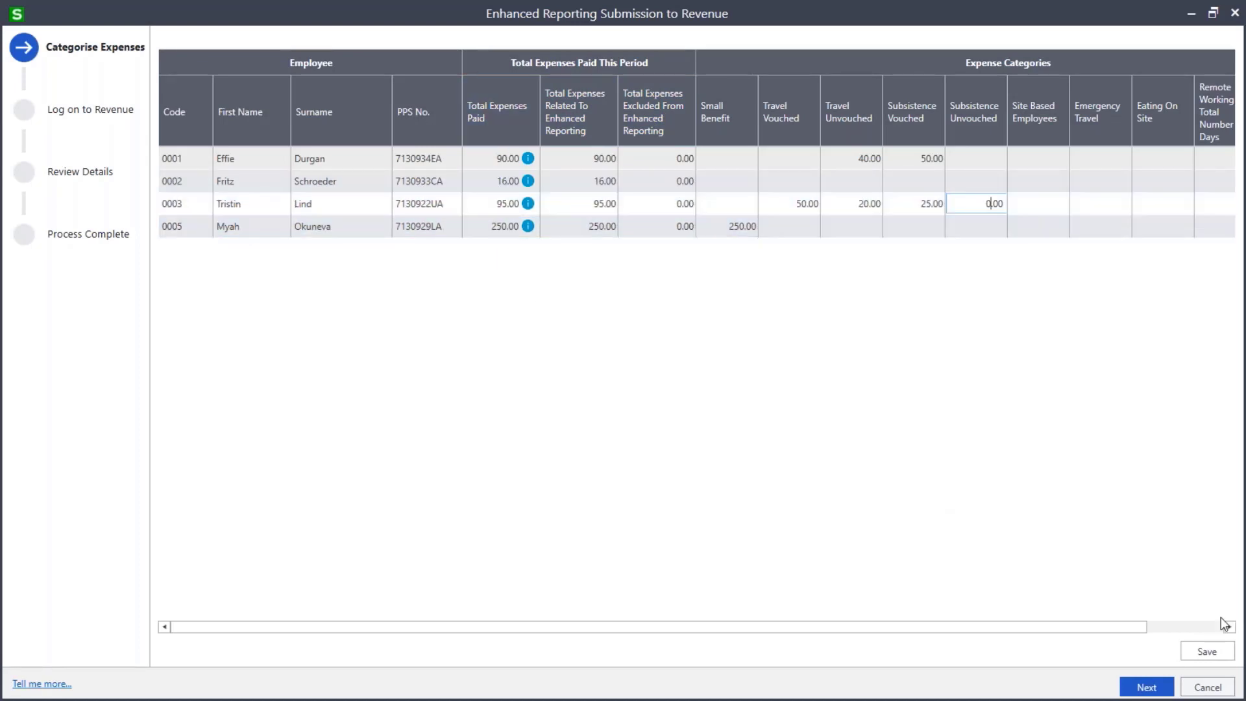
Step: Save the categorised expenses and continue to the submission's review details using the stored ROS certificate credentials
{"action": "left_click", "coordinate": [1208, 652]}
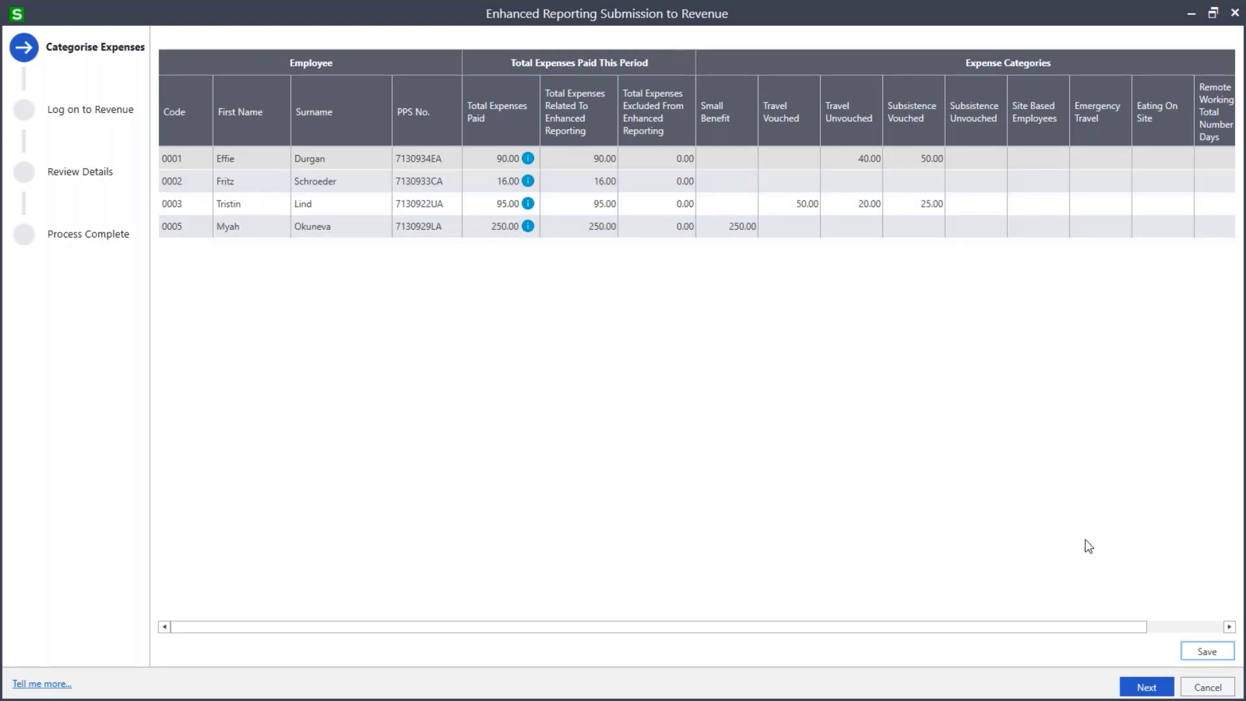
{"action": "left_click", "coordinate": [1144, 688]}
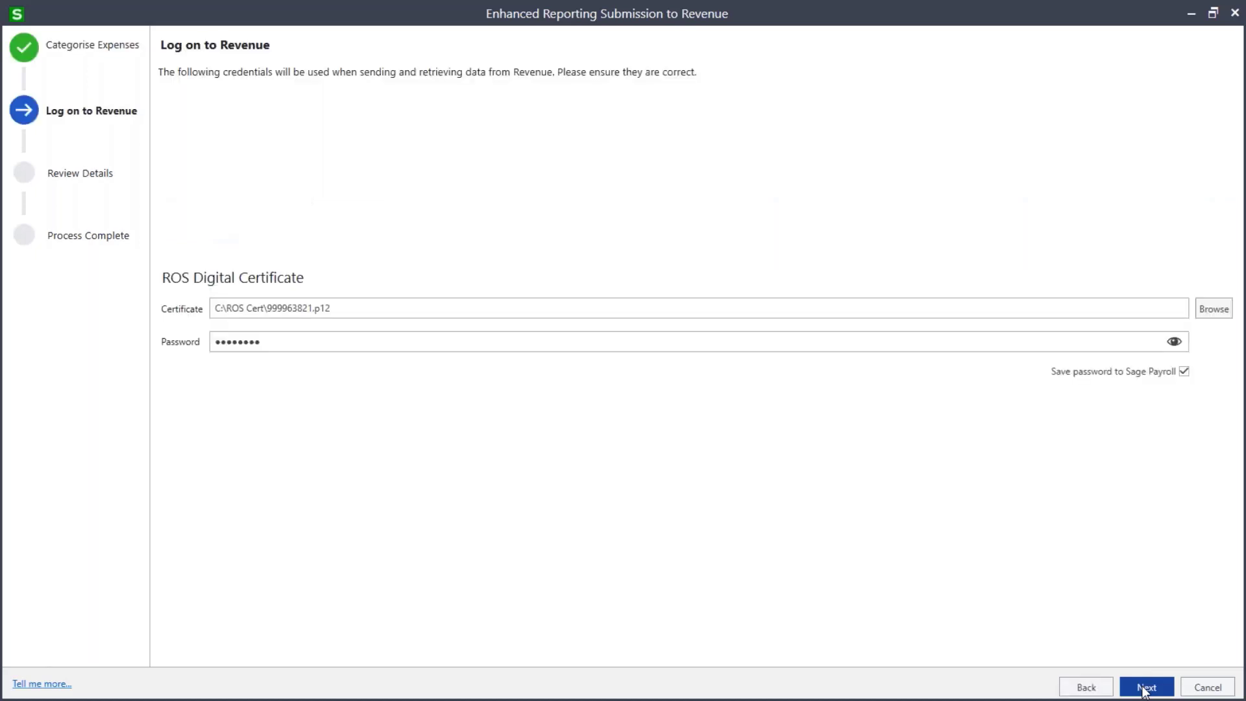
{"action": "left_click", "coordinate": [1144, 690]}
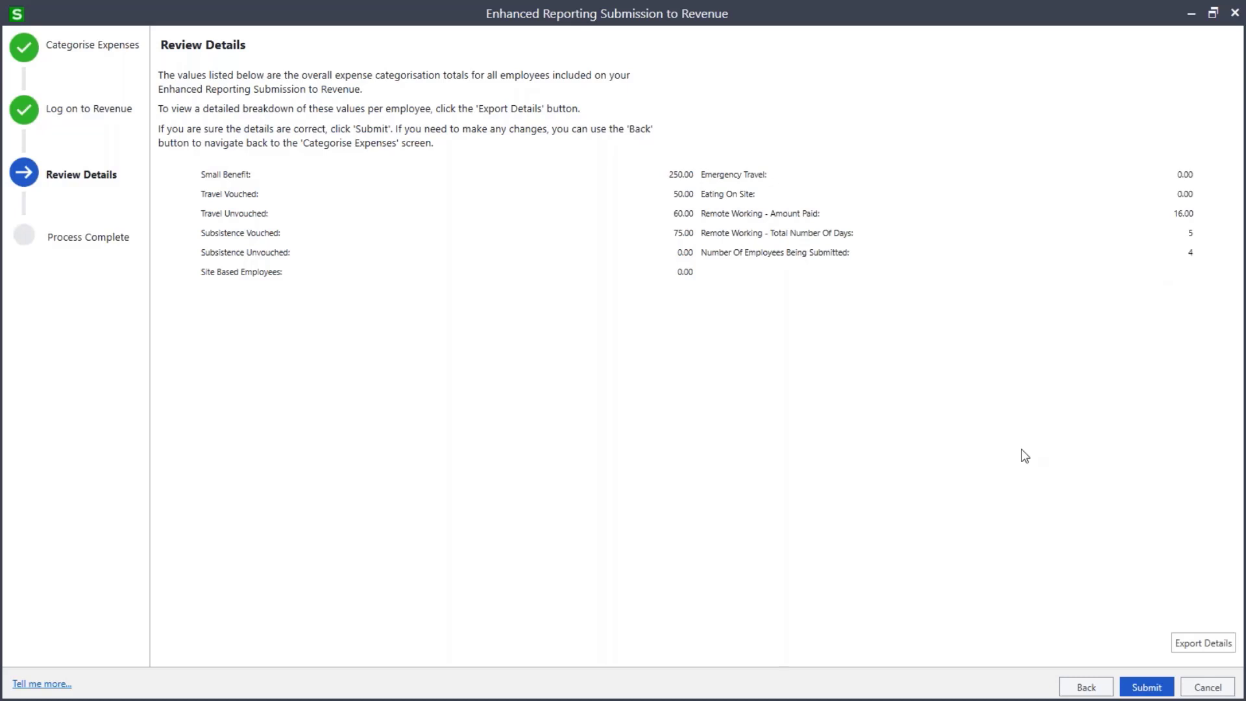
Step: Export the submission details and look through the report's summary and each employee's page
{"action": "left_click", "coordinate": [1211, 644]}
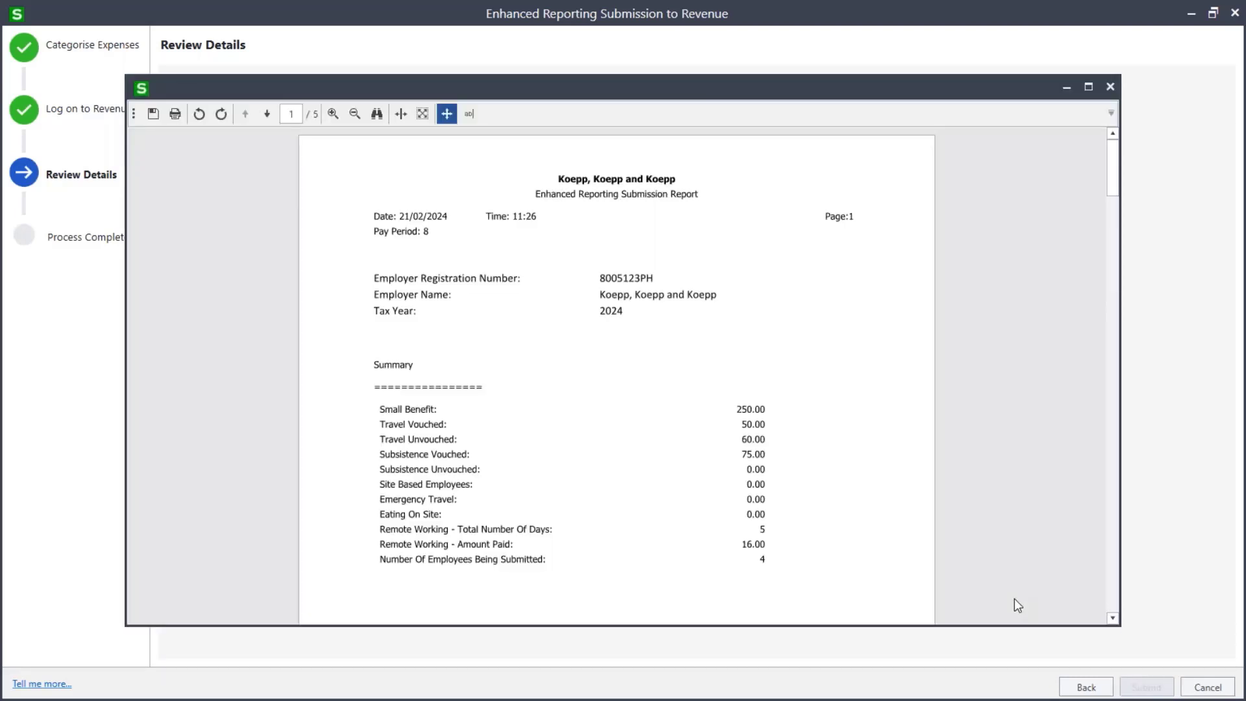
{"action": "left_click", "coordinate": [268, 112]}
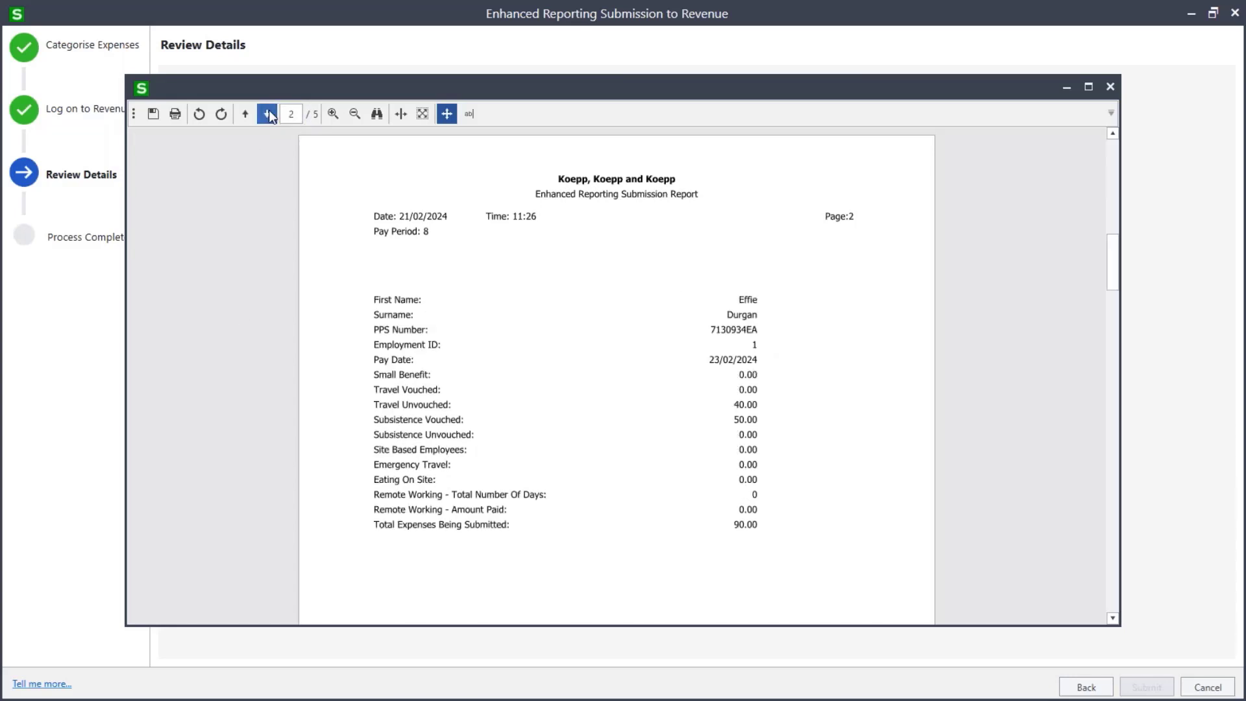
{"action": "left_click", "coordinate": [268, 114]}
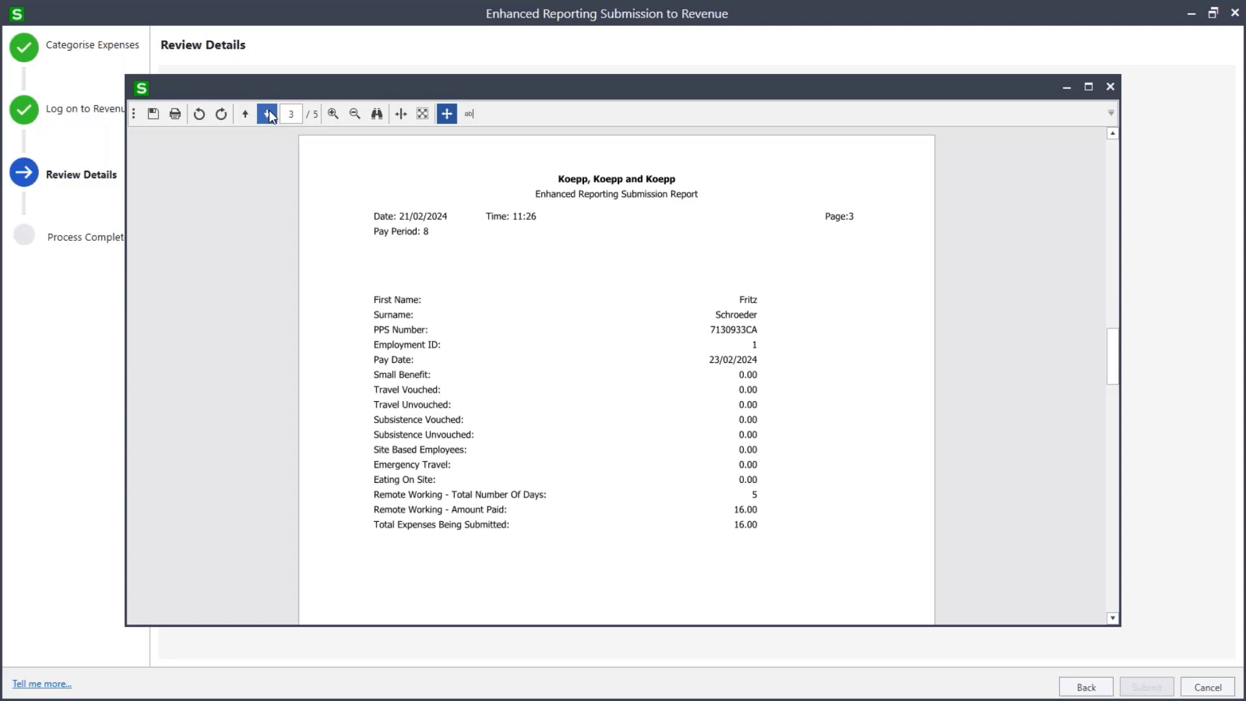
{"action": "left_click", "coordinate": [268, 114]}
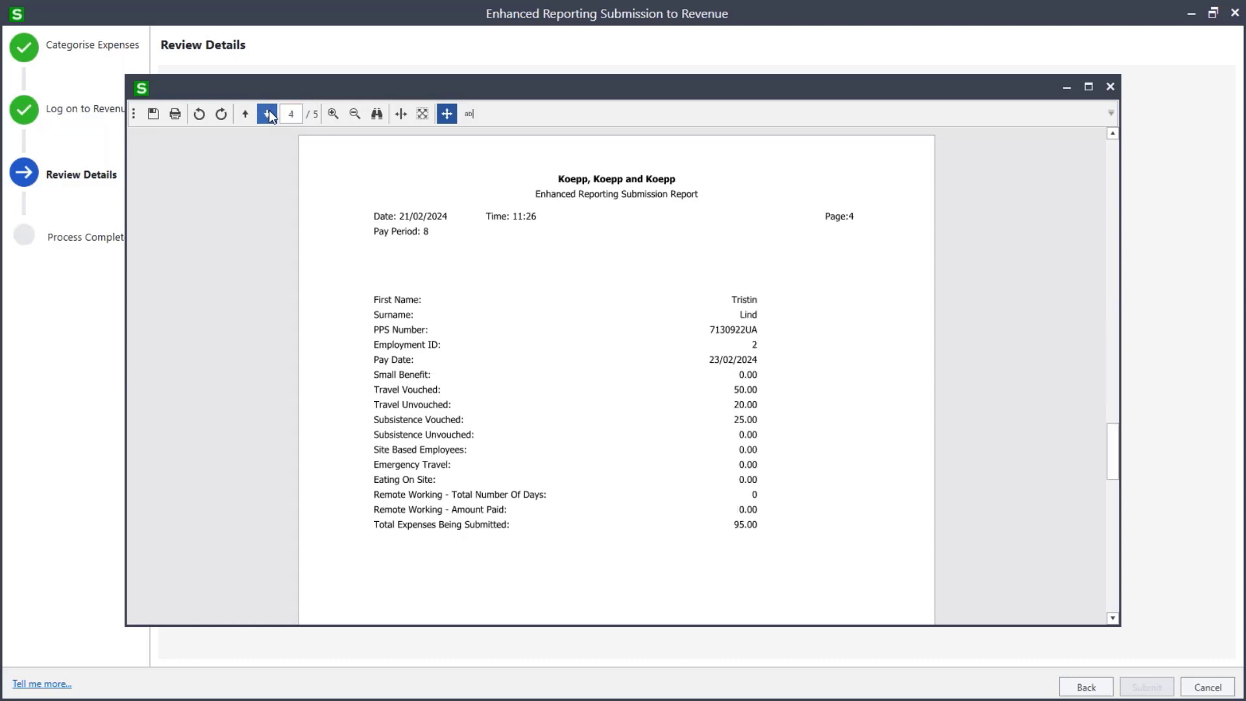
{"action": "left_click", "coordinate": [269, 112]}
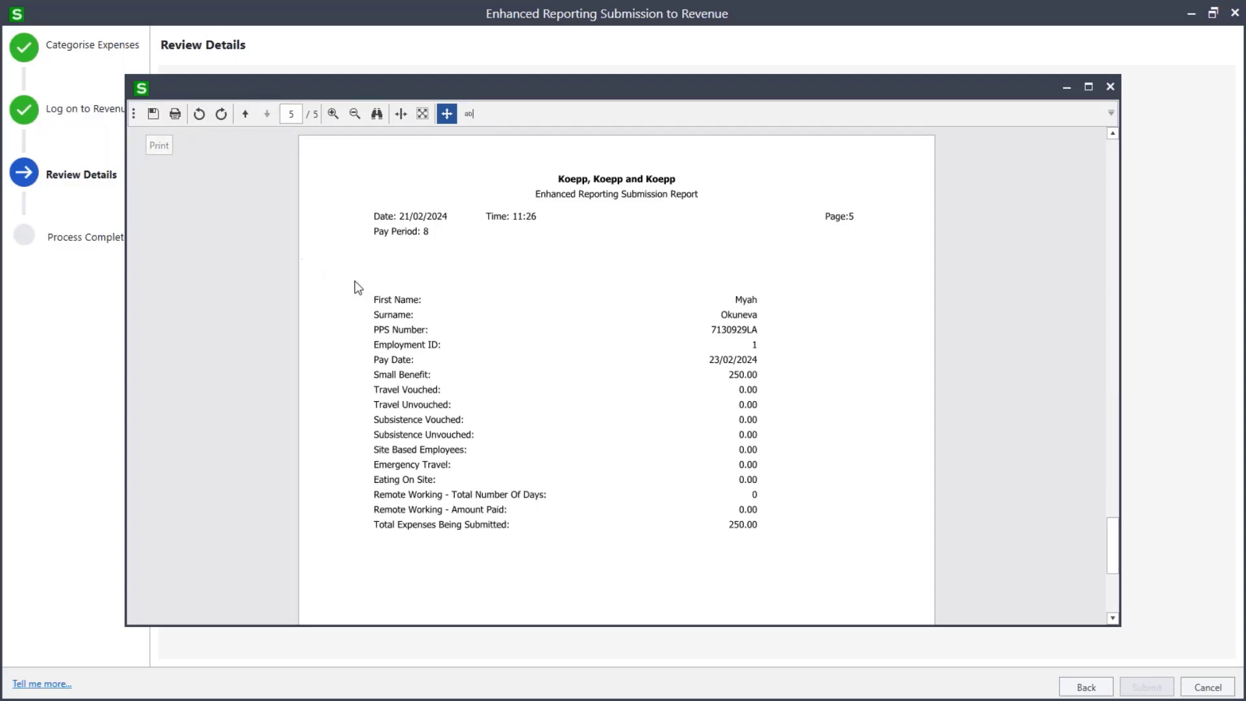
{"action": "left_click", "coordinate": [1111, 86]}
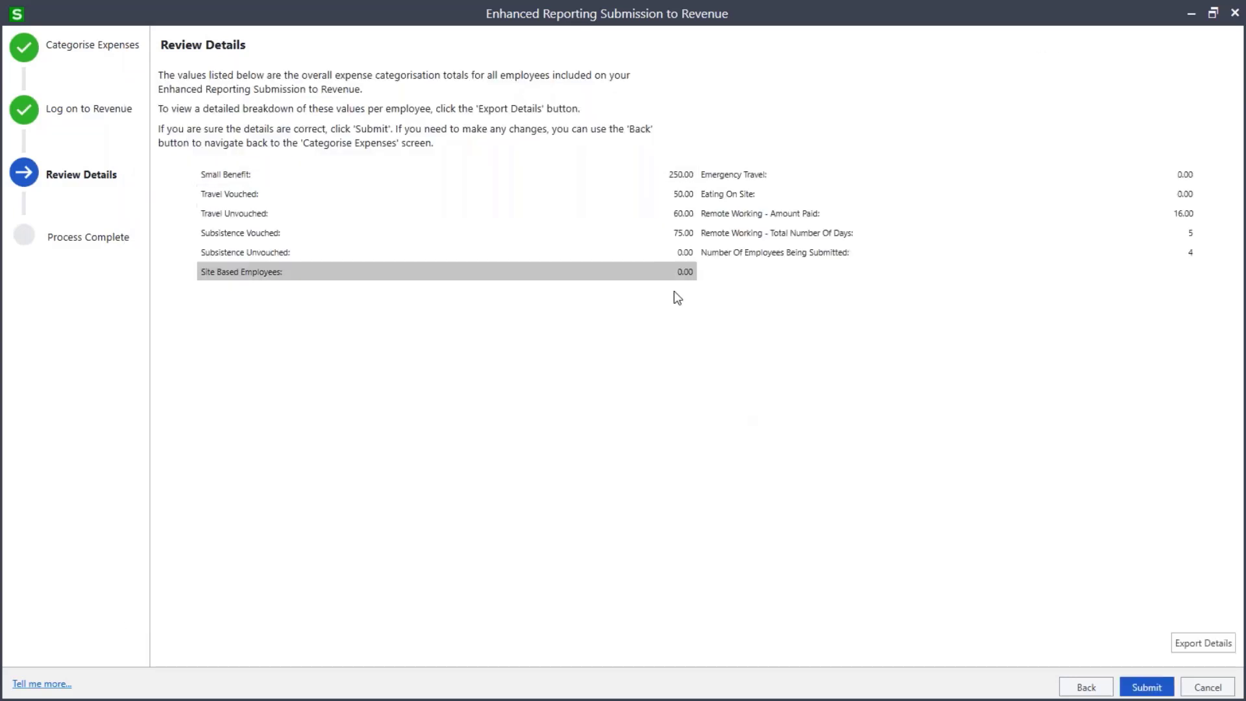
Step: Submit the Enhanced Reporting Submission to Revenue and finish the process
{"action": "left_click", "coordinate": [1148, 688]}
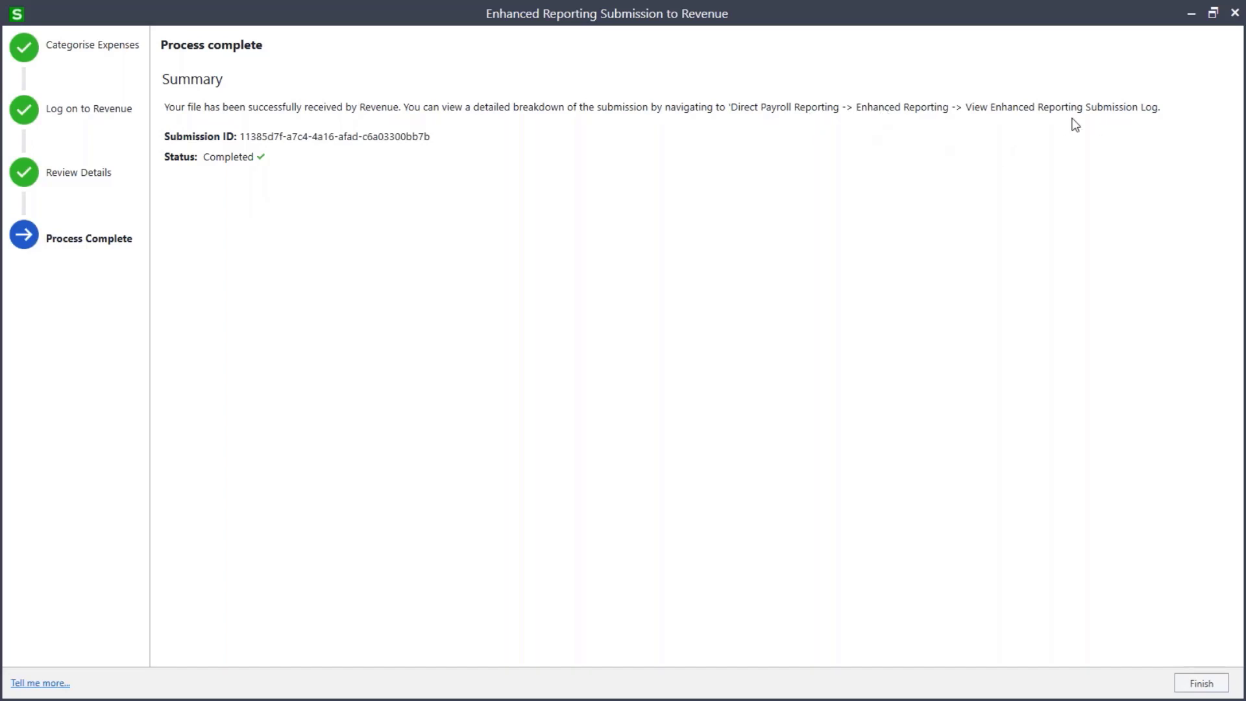
{"action": "left_click", "coordinate": [1202, 684]}
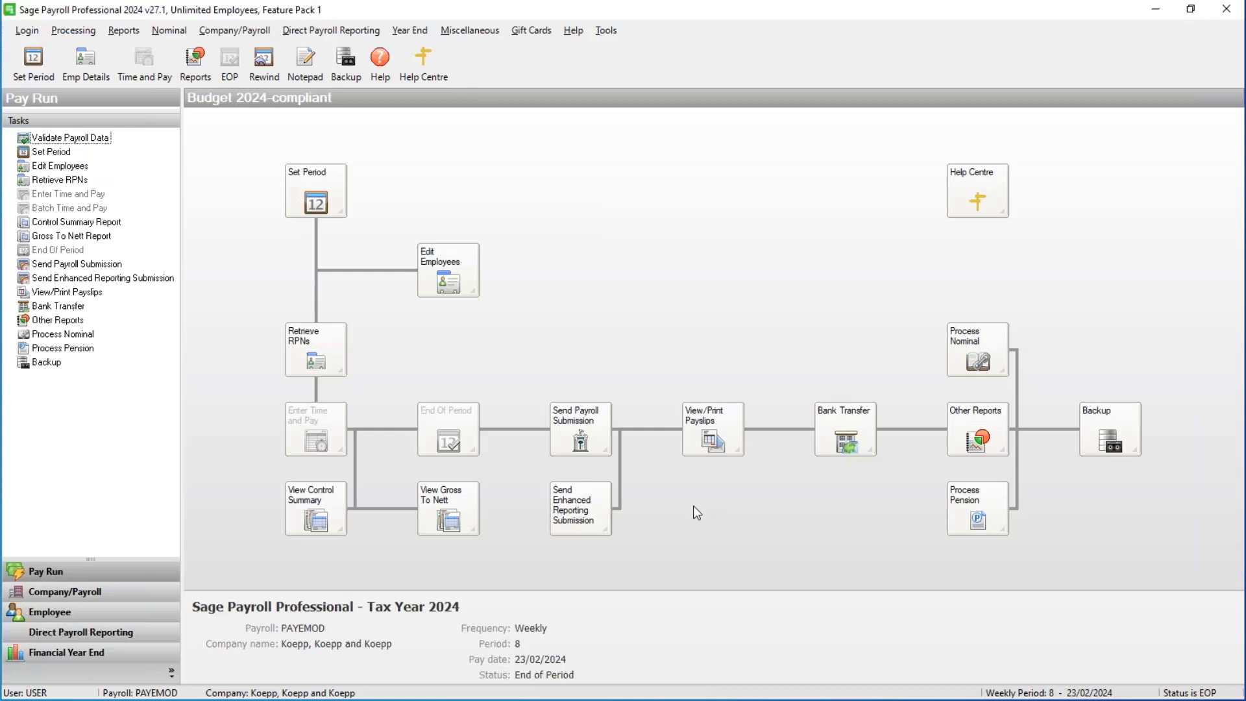
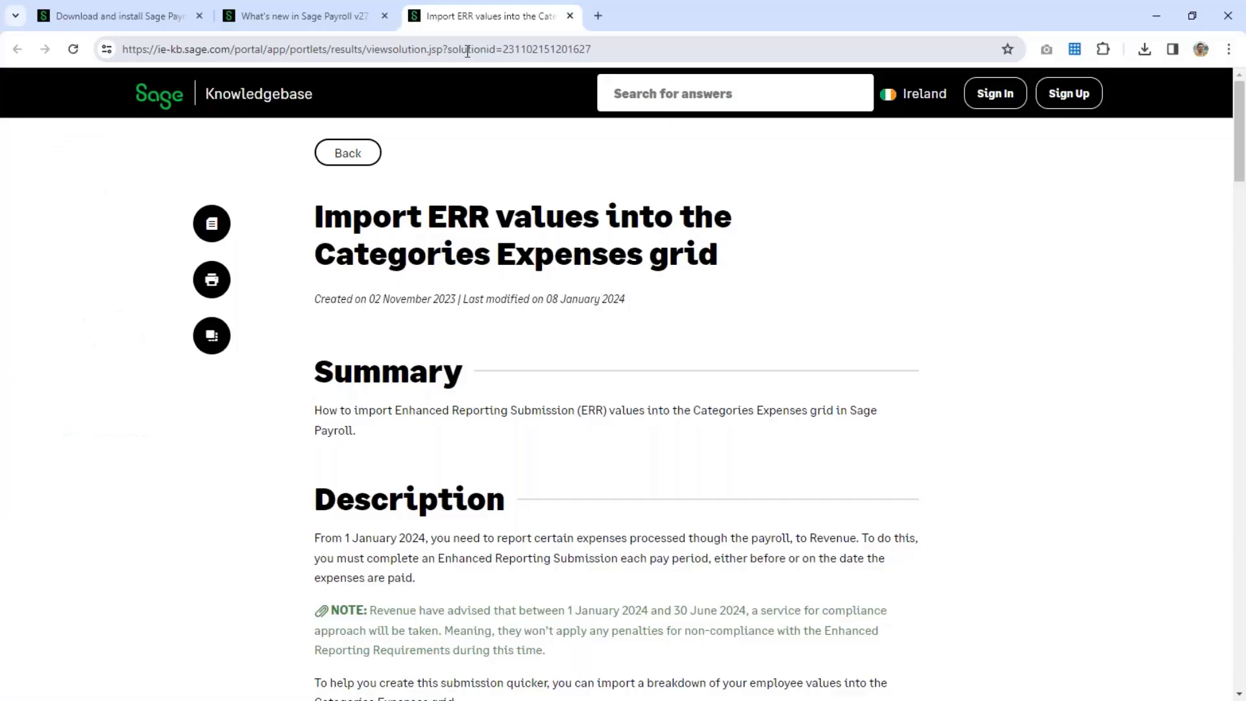
Step: Read the Sage Knowledgebase article's instructions for downloading the import files and importing Categorise Expenses values
{"action": "scroll", "coordinate": [438, 593], "scroll_direction": "down", "scroll_amount": 5}
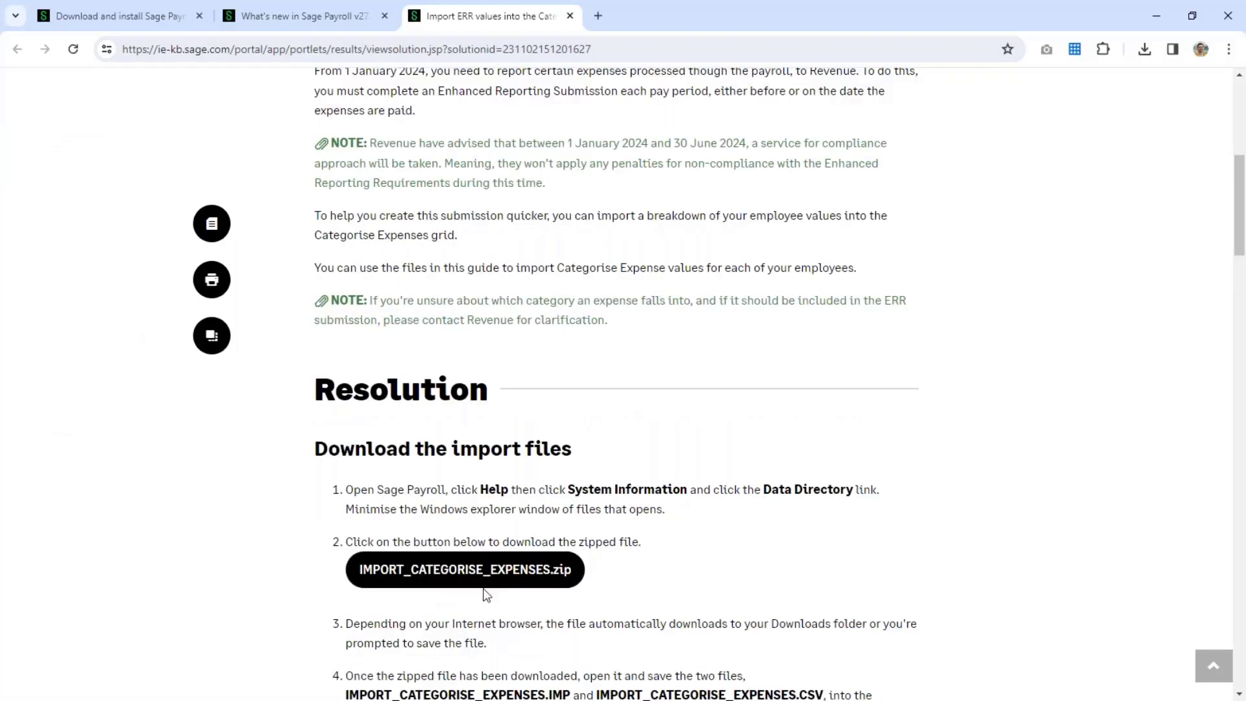
{"action": "scroll", "coordinate": [486, 594], "scroll_direction": "down", "scroll_amount": 2}
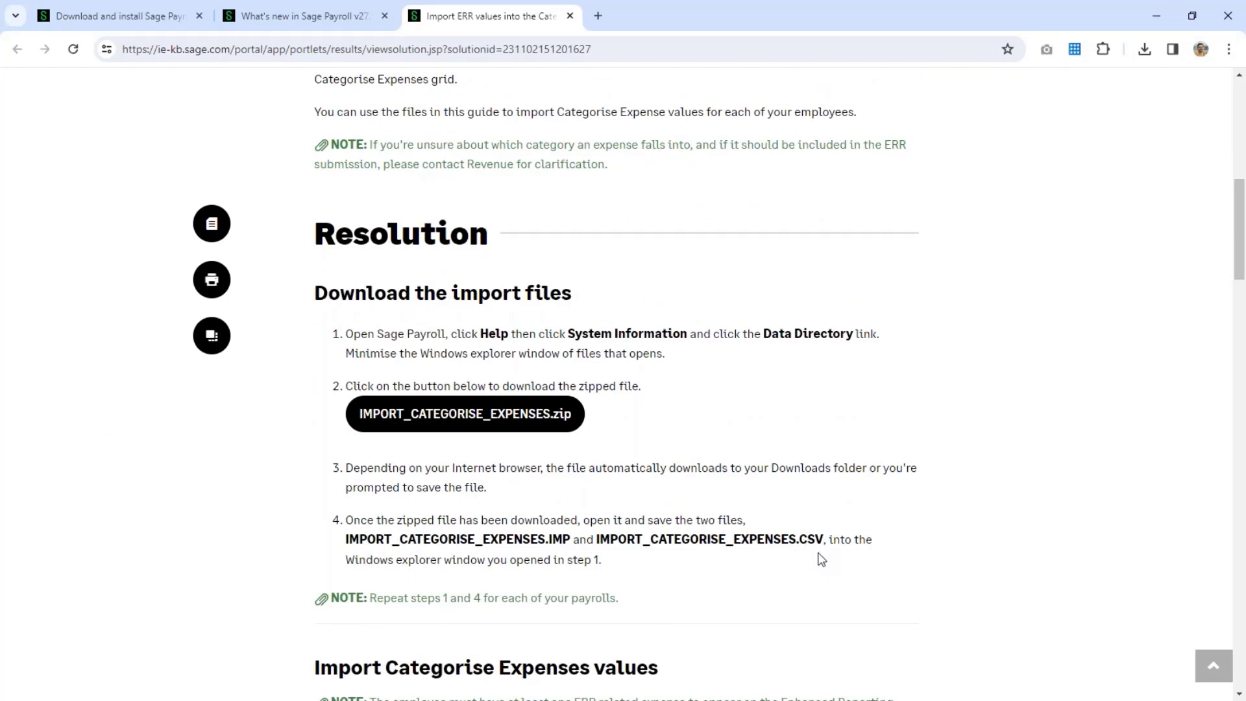
{"action": "scroll", "coordinate": [822, 560], "scroll_direction": "down", "scroll_amount": 7}
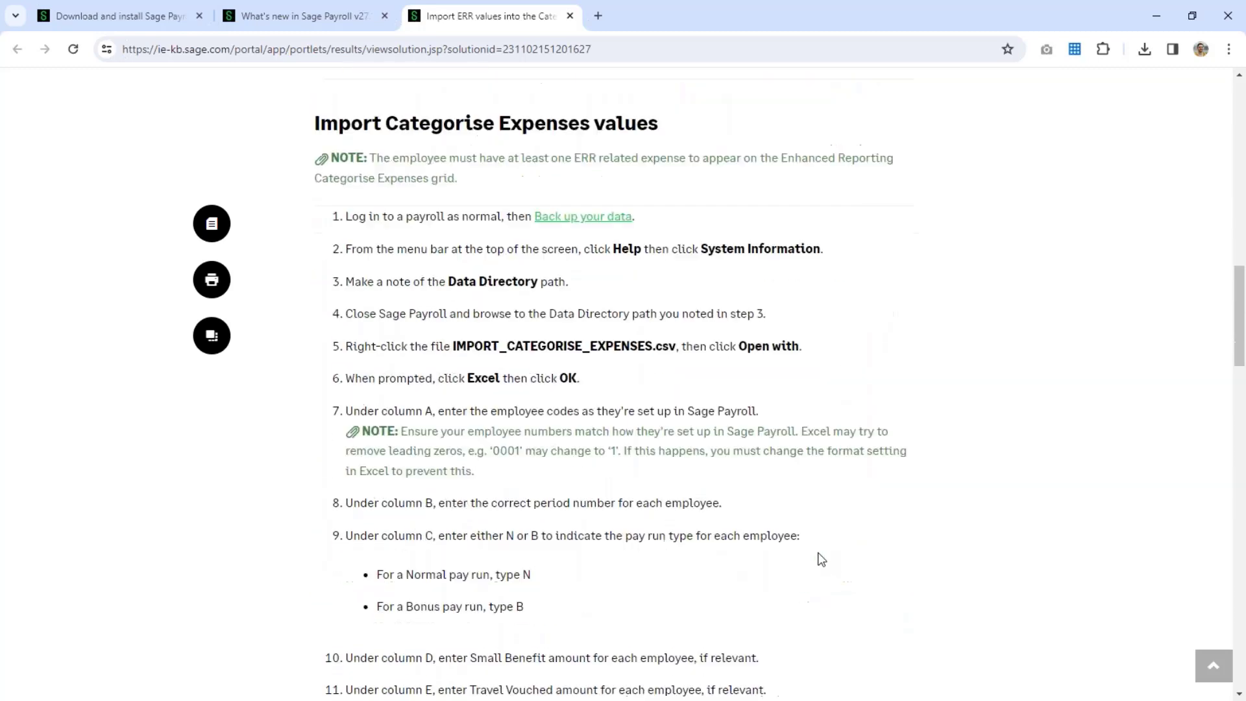
{"action": "scroll", "coordinate": [512, 458], "scroll_direction": "down", "scroll_amount": 2}
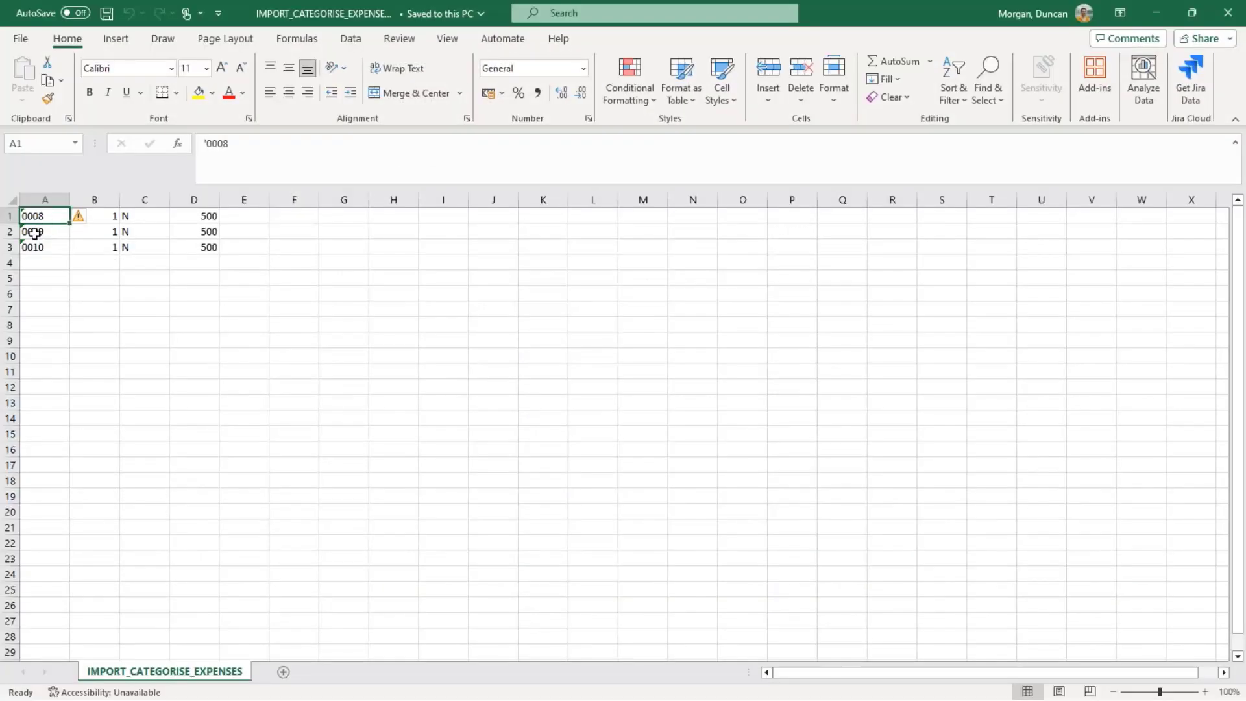
Step: In Excel, check the employee codes, period numbers and pay run types in columns A to C of IMPORT_CATEGORISE_EXPENSES.csv
{"action": "left_click", "coordinate": [34, 234]}
{"action": "left_click", "coordinate": [35, 249]}
{"action": "left_click", "coordinate": [45, 217]}
{"action": "left_click", "coordinate": [44, 233]}
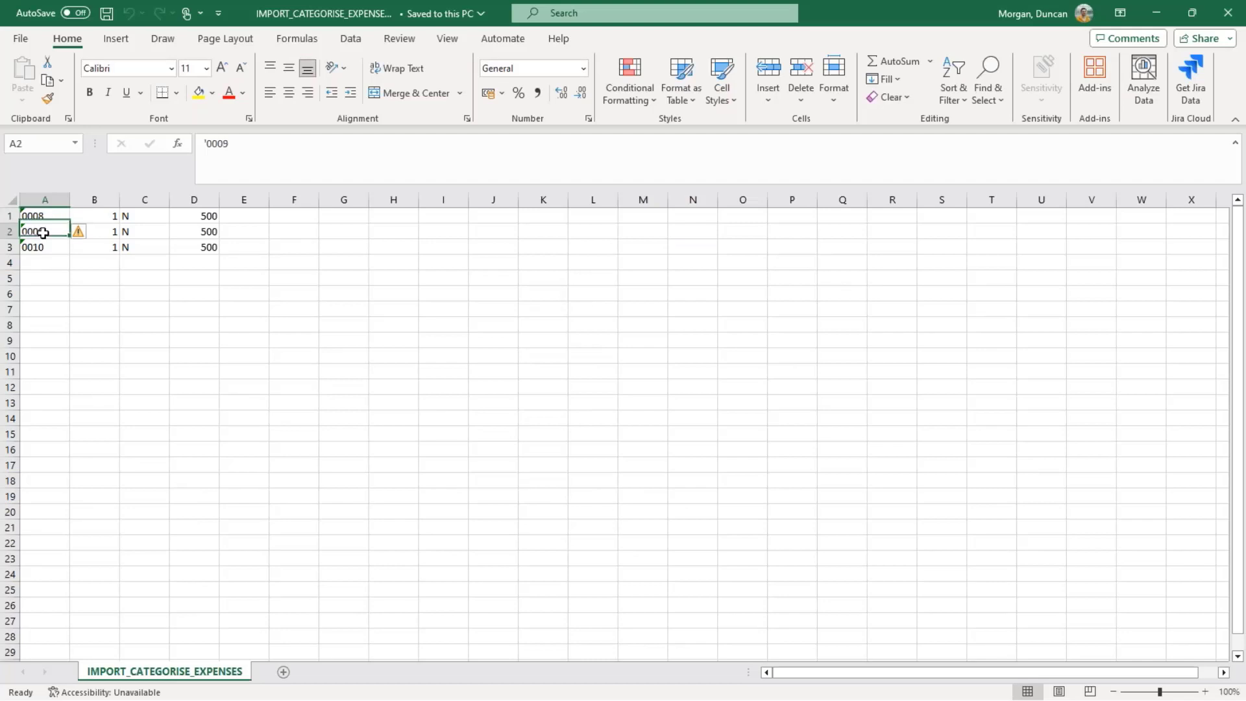
{"action": "left_click", "coordinate": [43, 248]}
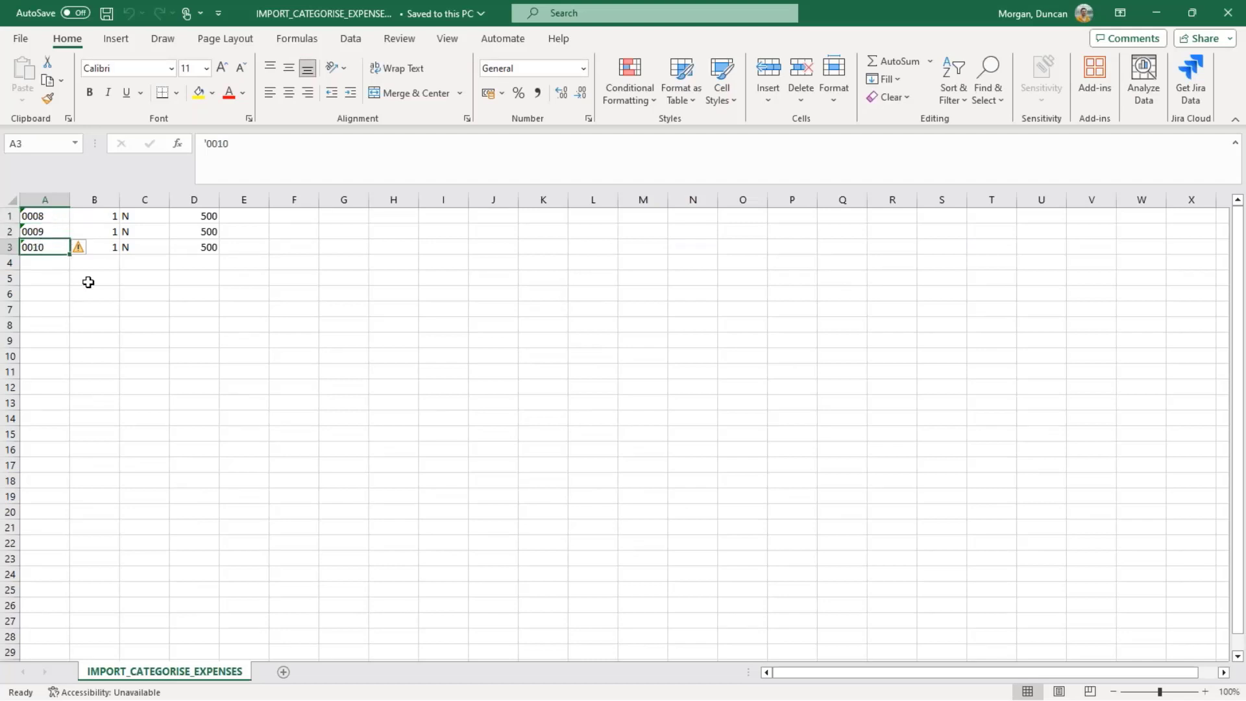
{"action": "left_click_drag", "start_coordinate": [114, 217], "coordinate": [107, 248]}
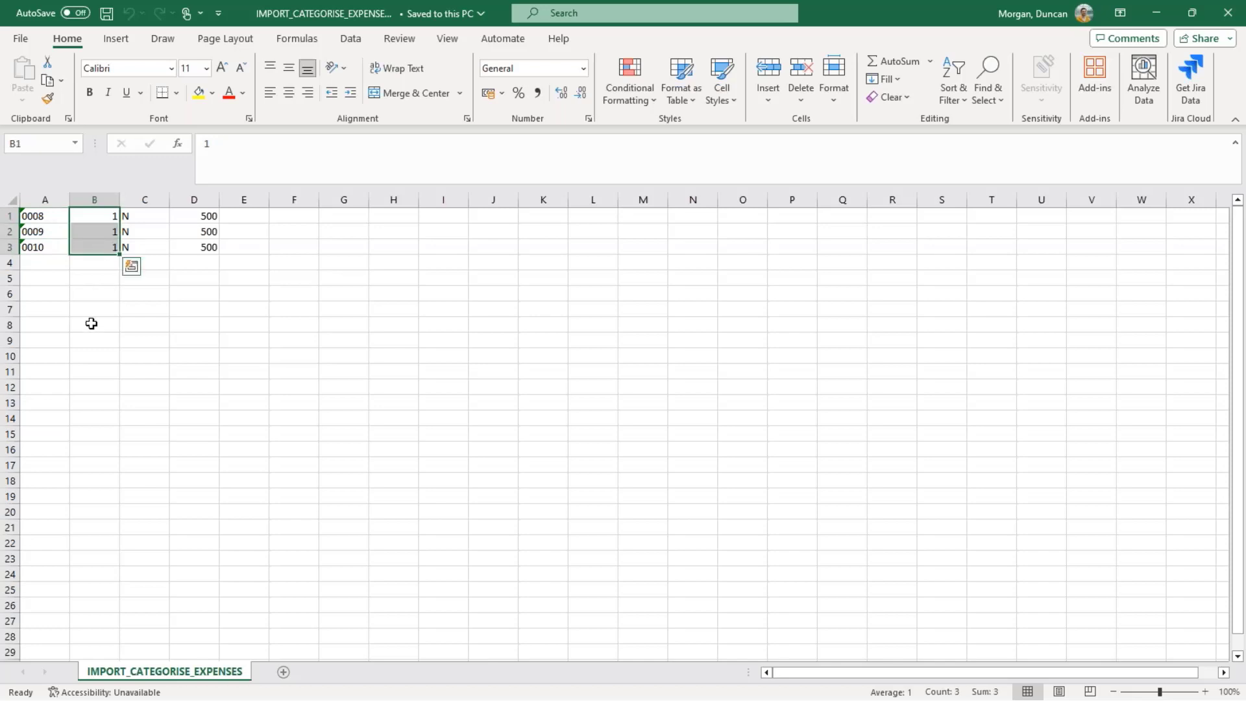
{"action": "left_click_drag", "start_coordinate": [158, 215], "coordinate": [148, 245]}
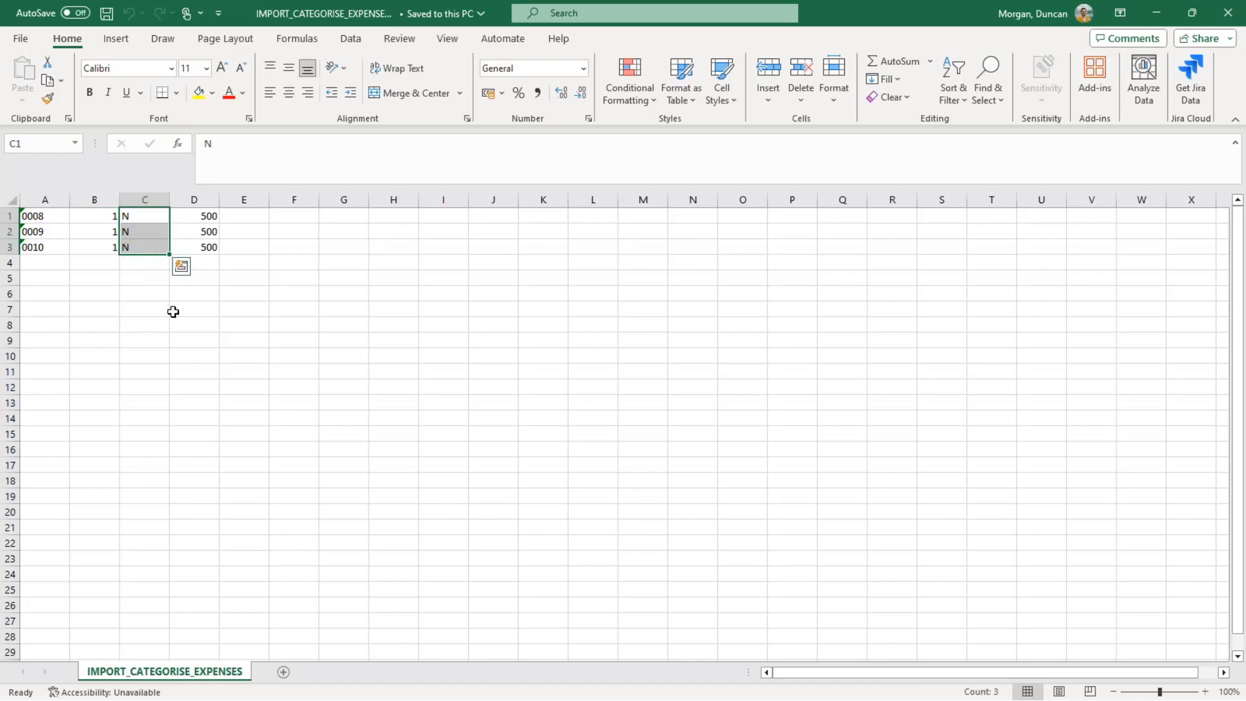
Step: Check the Small Benefit amount of each employee in column D and leave the spreadsheet
{"action": "left_click", "coordinate": [212, 217]}
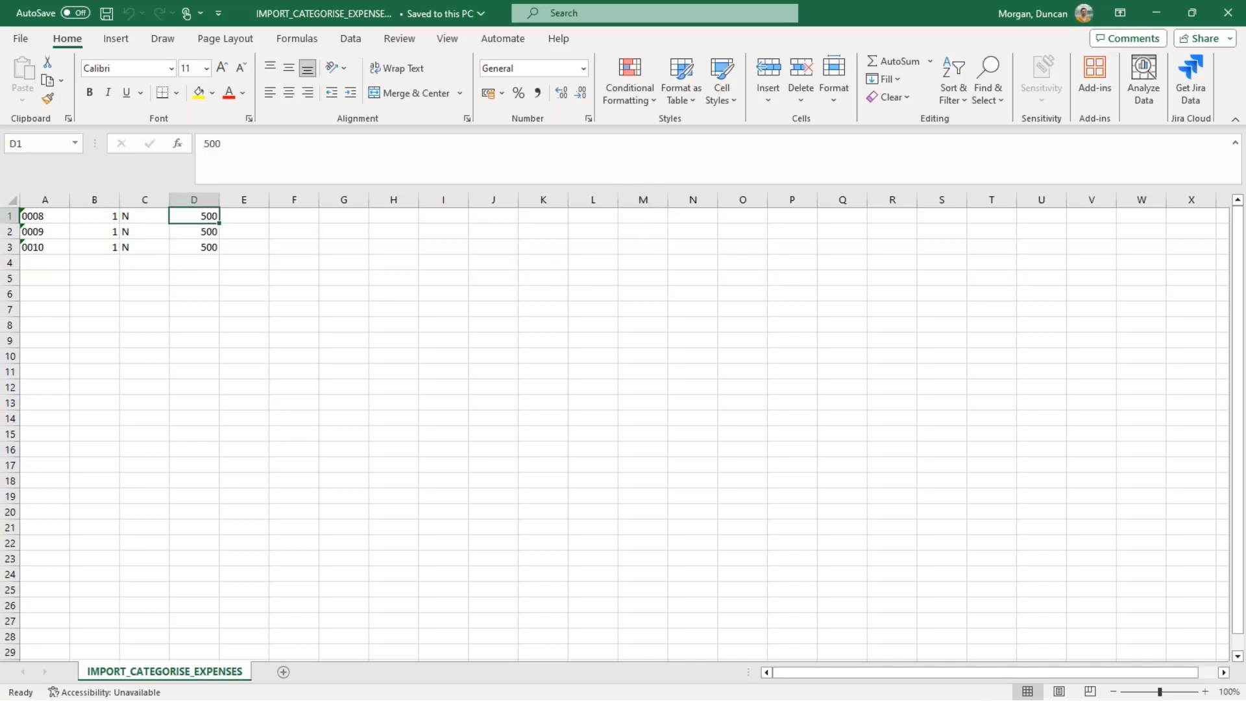
{"action": "left_click", "coordinate": [203, 232]}
{"action": "left_click", "coordinate": [195, 253]}
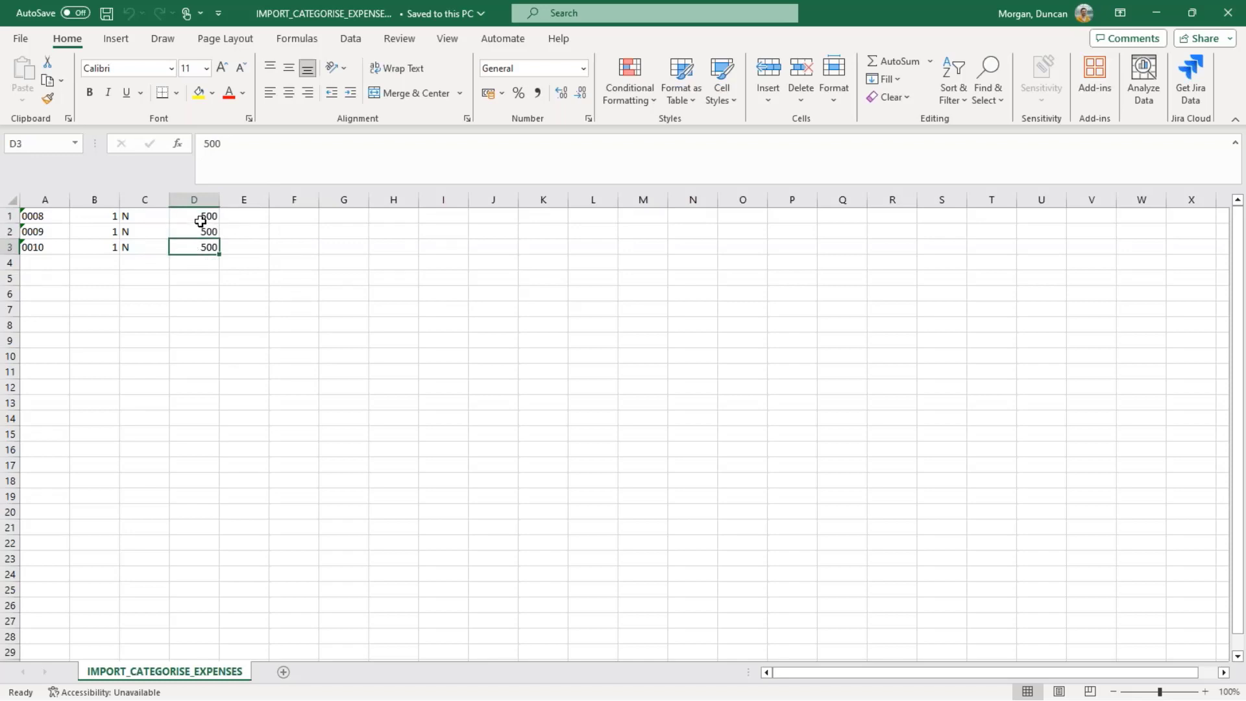
{"action": "left_click", "coordinate": [201, 221]}
{"action": "left_click", "coordinate": [194, 229]}
{"action": "left_click", "coordinate": [196, 248]}
{"action": "left_click", "coordinate": [198, 232]}
{"action": "left_click", "coordinate": [200, 217]}
{"action": "left_click", "coordinate": [198, 232]}
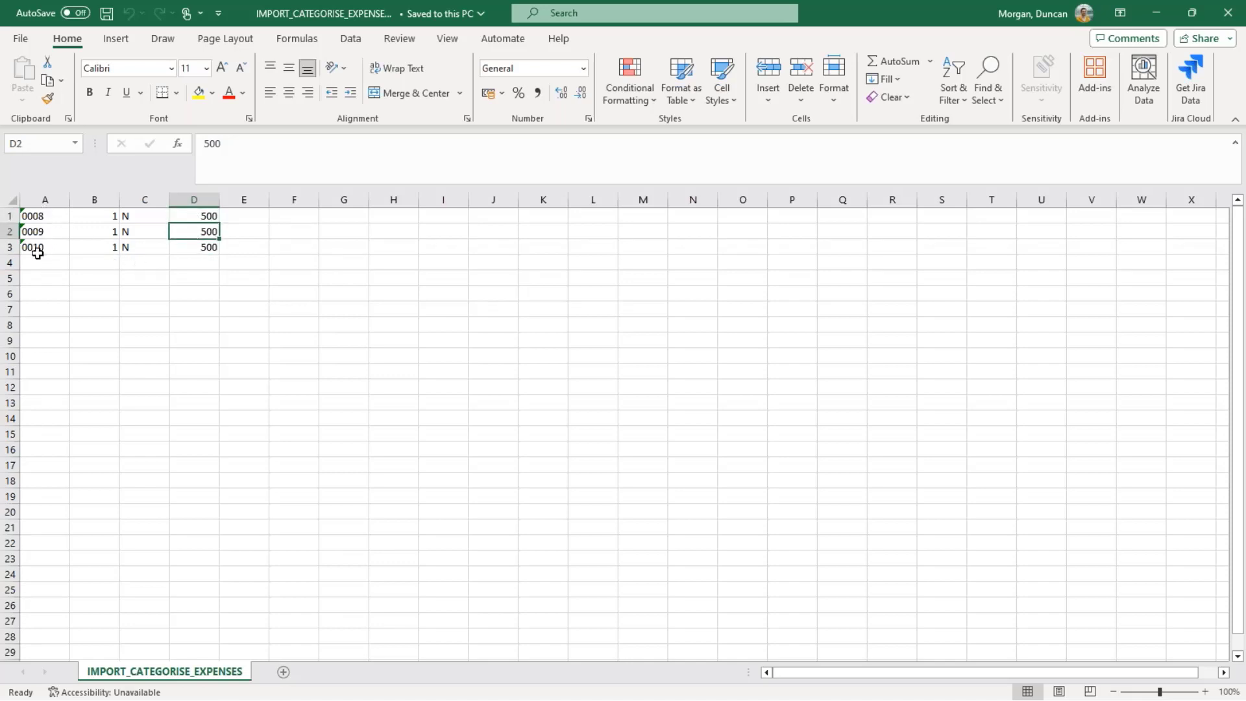
{"action": "left_click", "coordinate": [195, 251]}
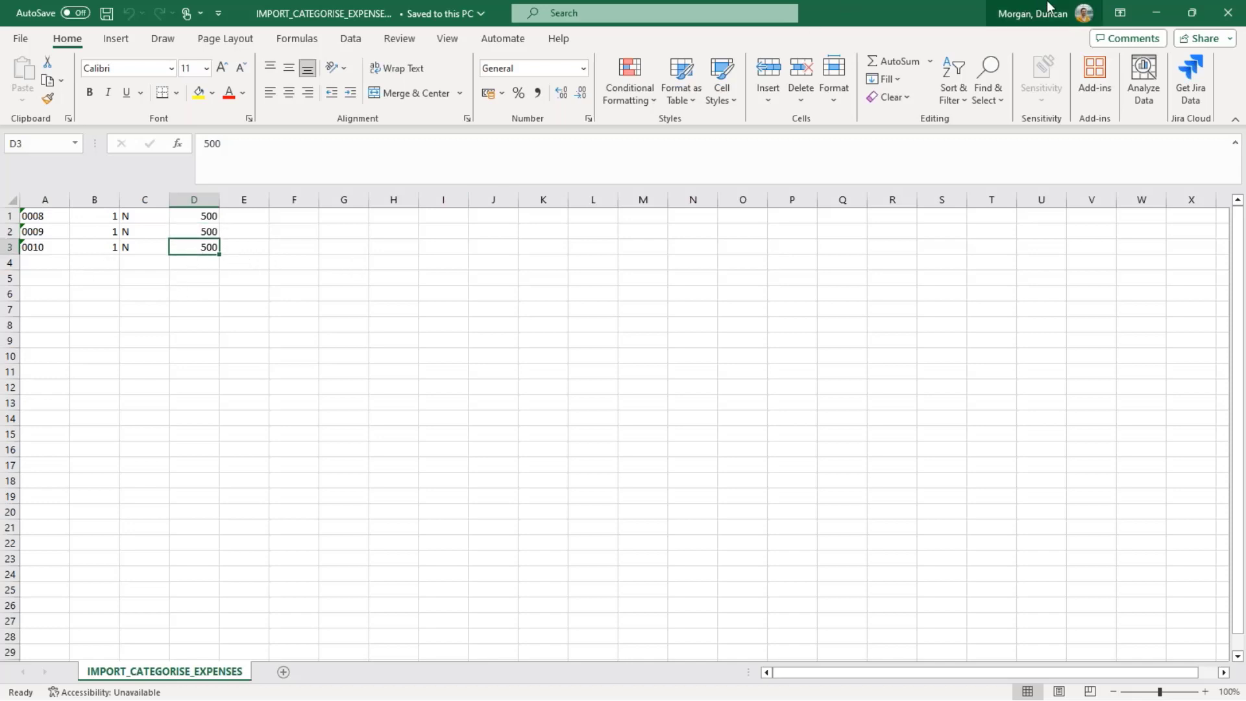
{"action": "left_click", "coordinate": [1154, 13]}
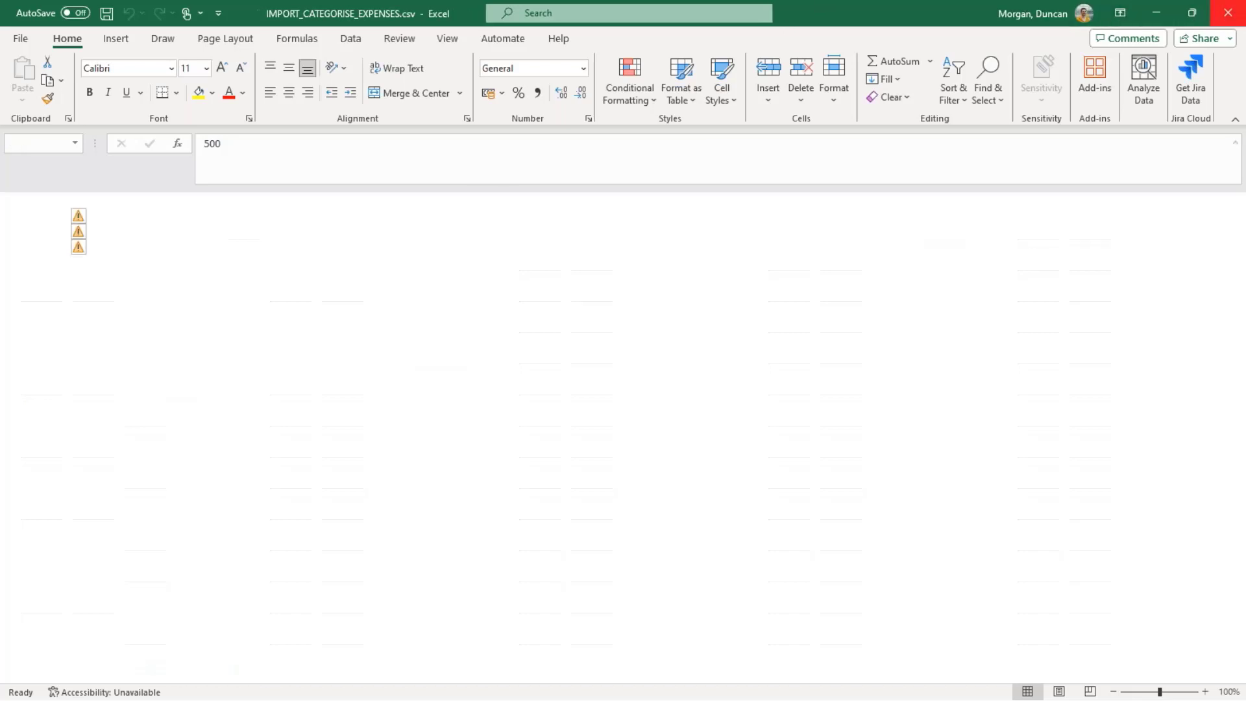
{"action": "left_click", "coordinate": [1155, 17]}
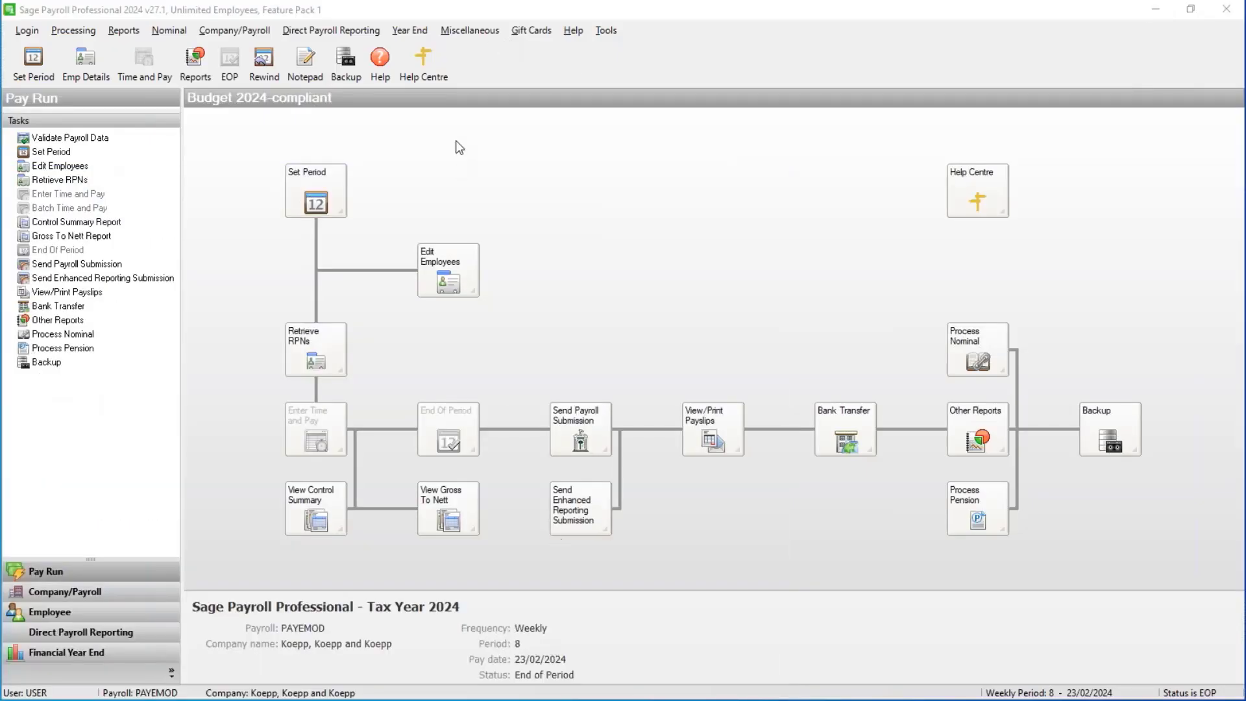
Step: In Sage Payroll, run a data import using the IMPORT_CATEGORISE_EXPENSES.IMP file from the 2024 folder
{"action": "left_click", "coordinate": [468, 31]}
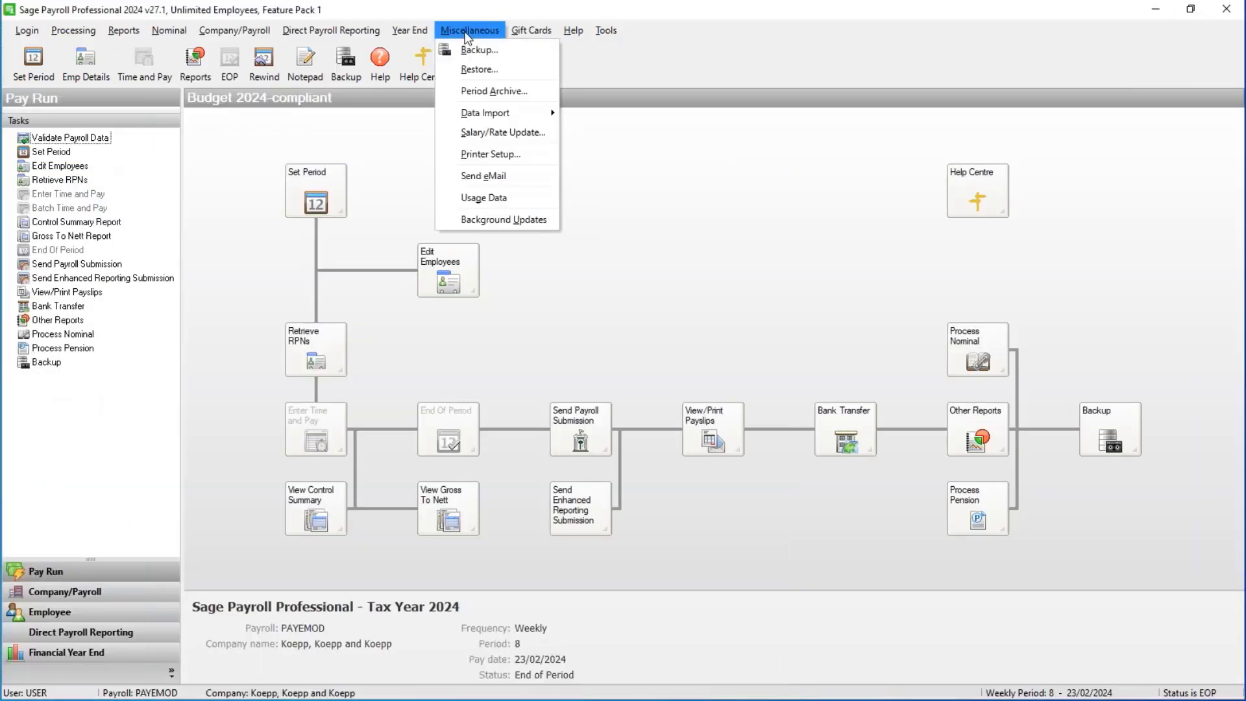
{"action": "mouse_move", "coordinate": [475, 115]}
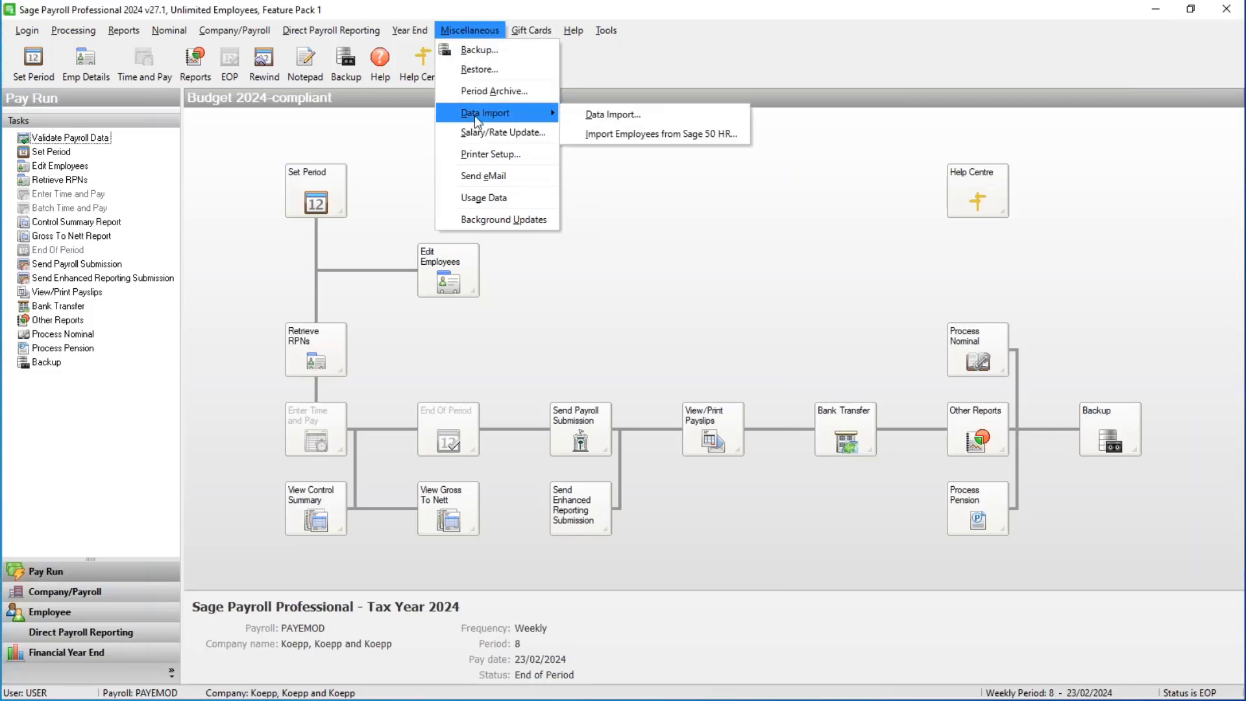
{"action": "left_click", "coordinate": [645, 114]}
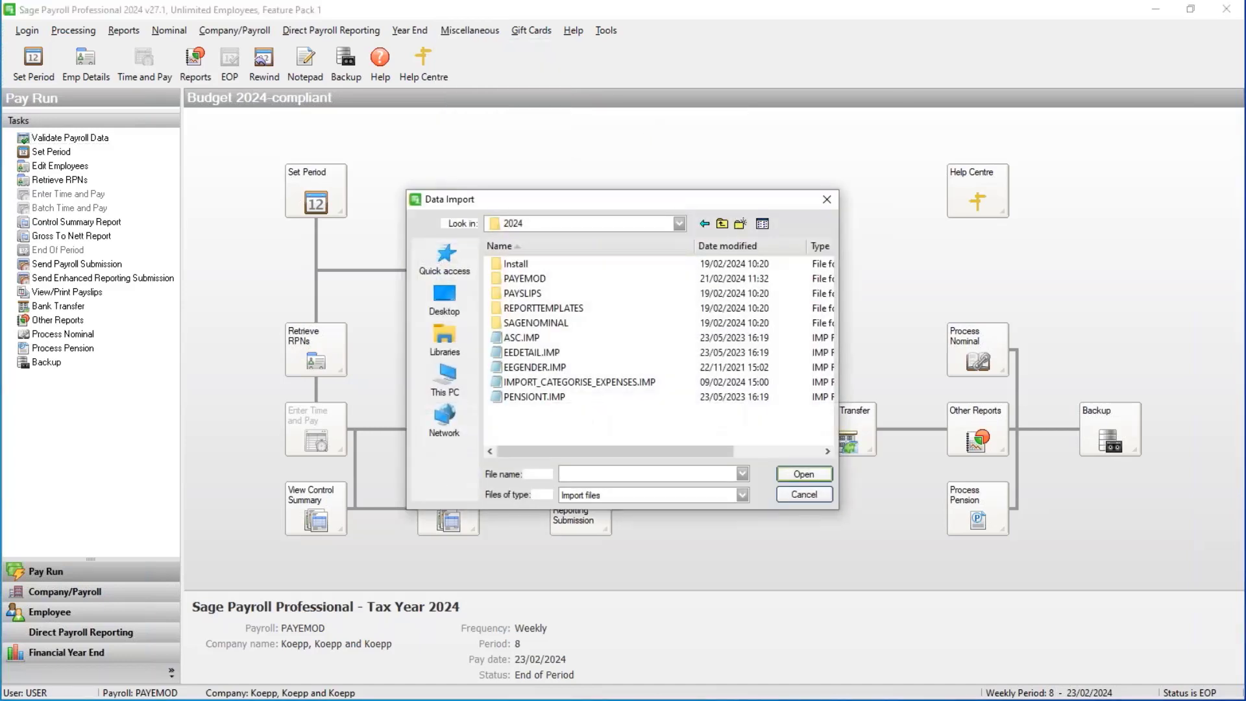
{"action": "left_click", "coordinate": [574, 383]}
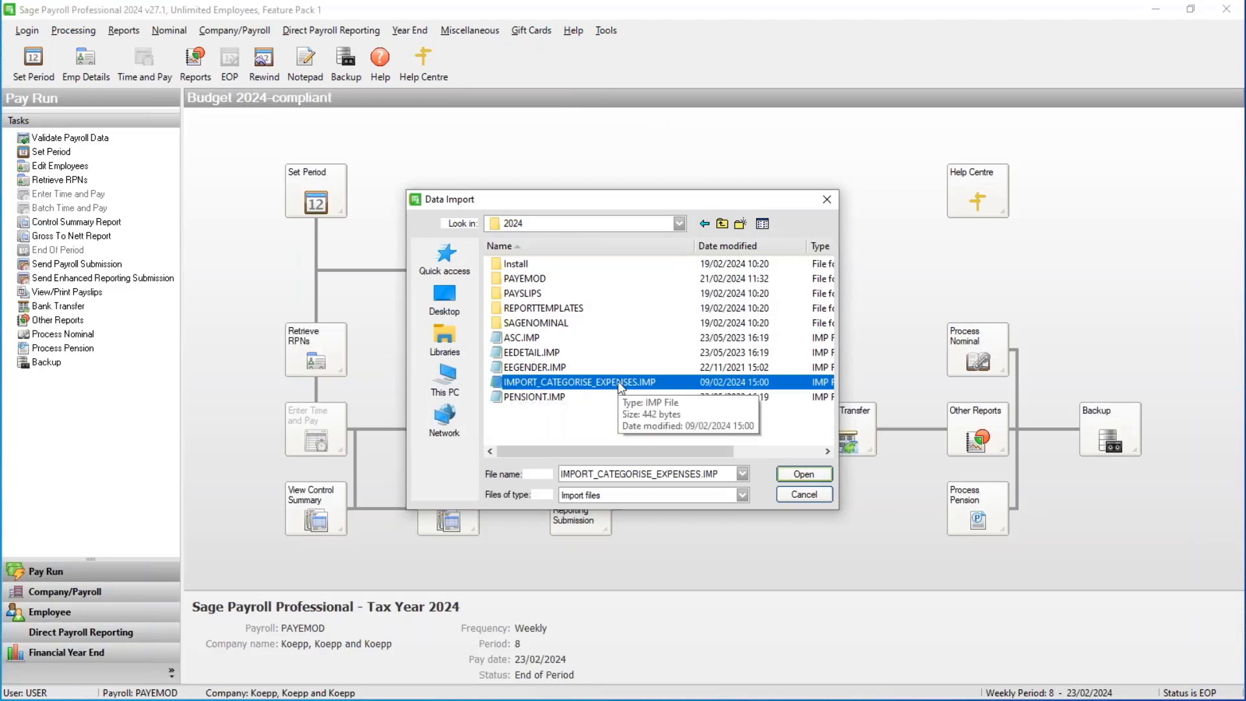
{"action": "left_click", "coordinate": [803, 475]}
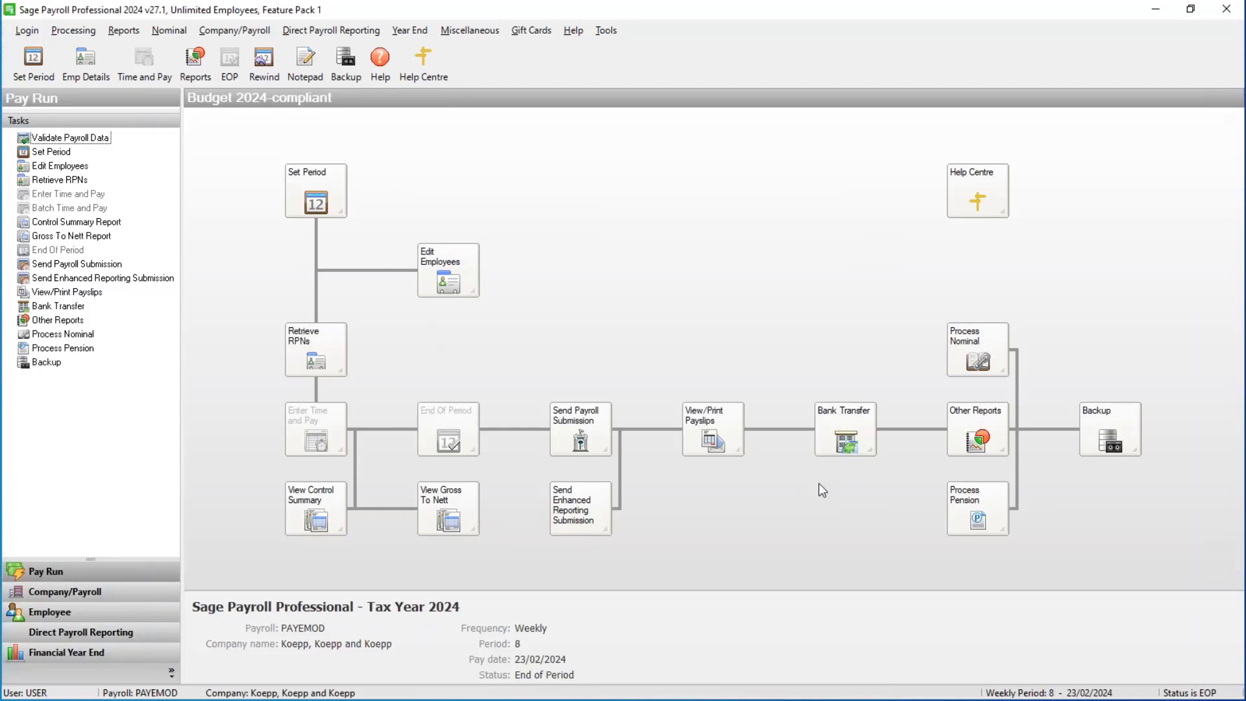
Step: Start re-sending the Enhanced Reporting Submission for Period 1 - 05/01/2024, opening its expense categorisation
{"action": "left_click", "coordinate": [325, 31]}
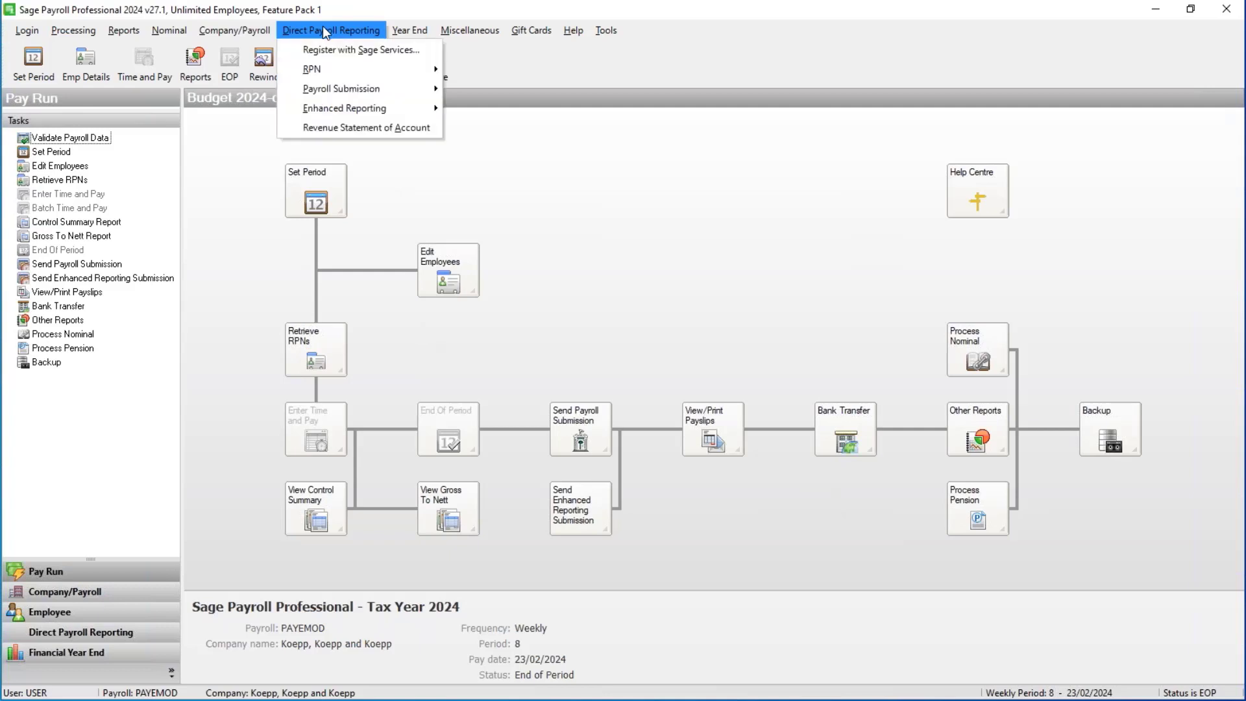
{"action": "mouse_move", "coordinate": [361, 115]}
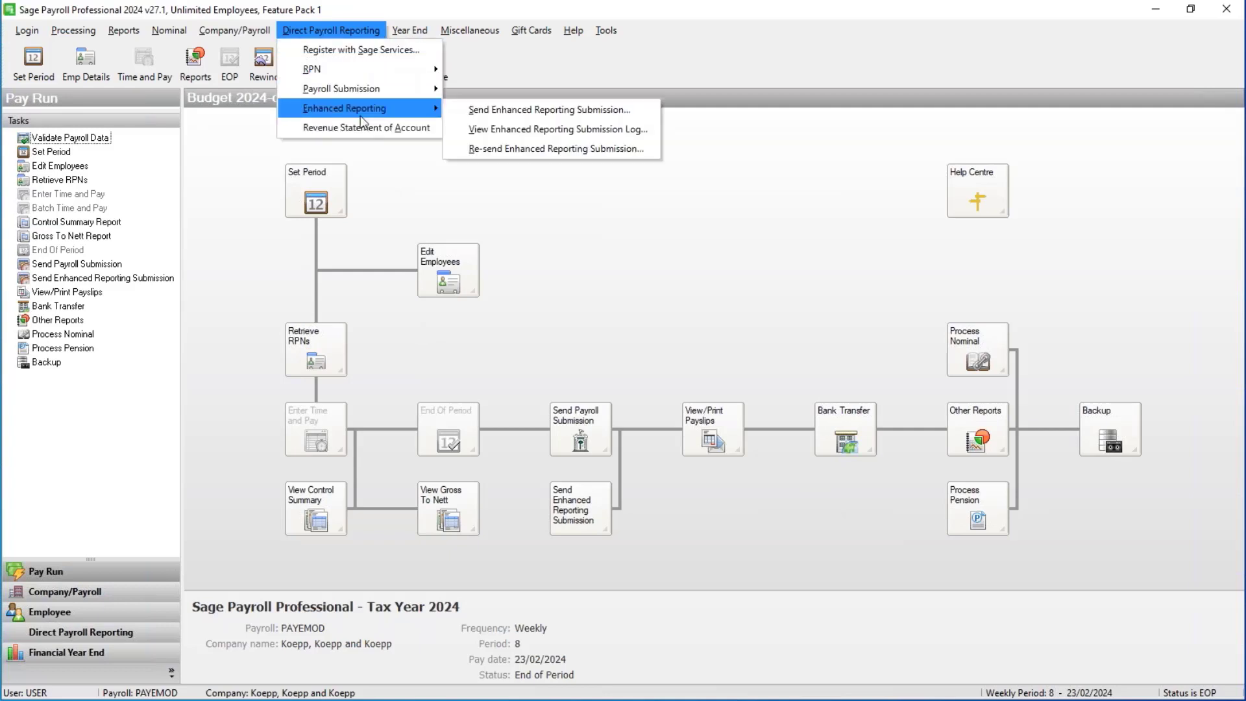
{"action": "left_click", "coordinate": [528, 150]}
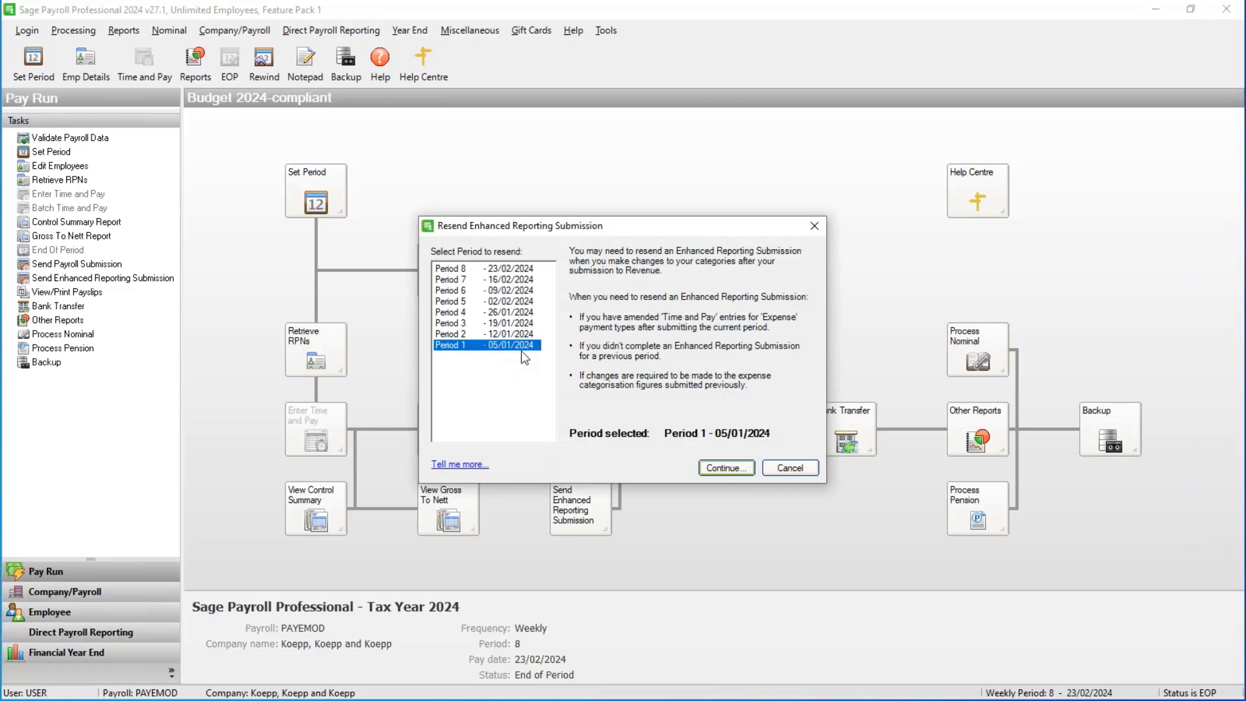
{"action": "left_click", "coordinate": [722, 468]}
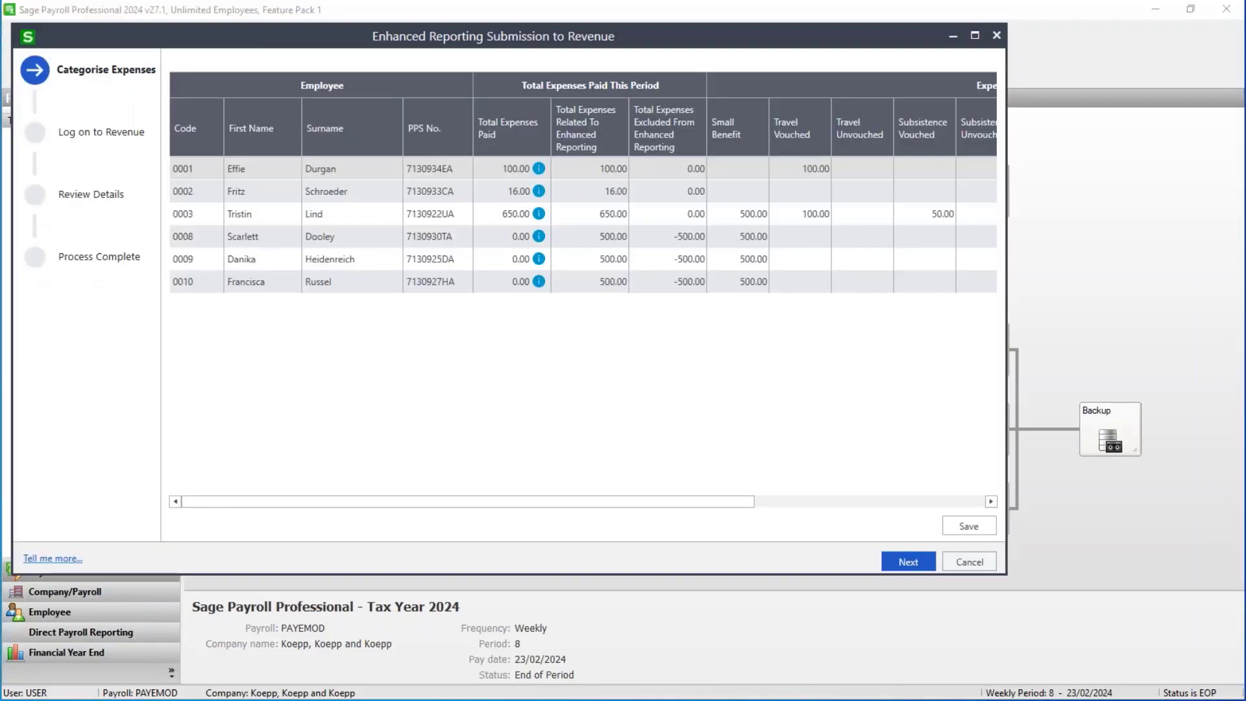
Step: Review the imported Small Benefit amounts for Period 1 in the full-screen submission window and save the expense categorisation
{"action": "left_click", "coordinate": [976, 37]}
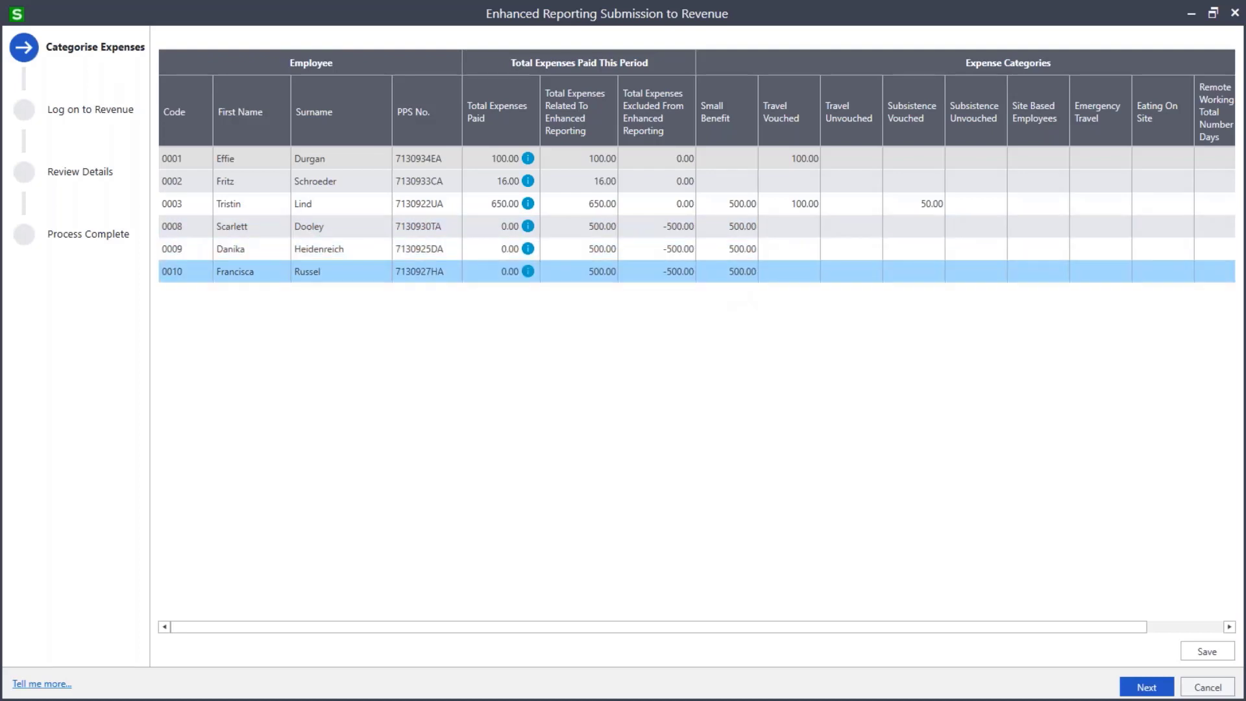
{"action": "mouse_move", "coordinate": [528, 276]}
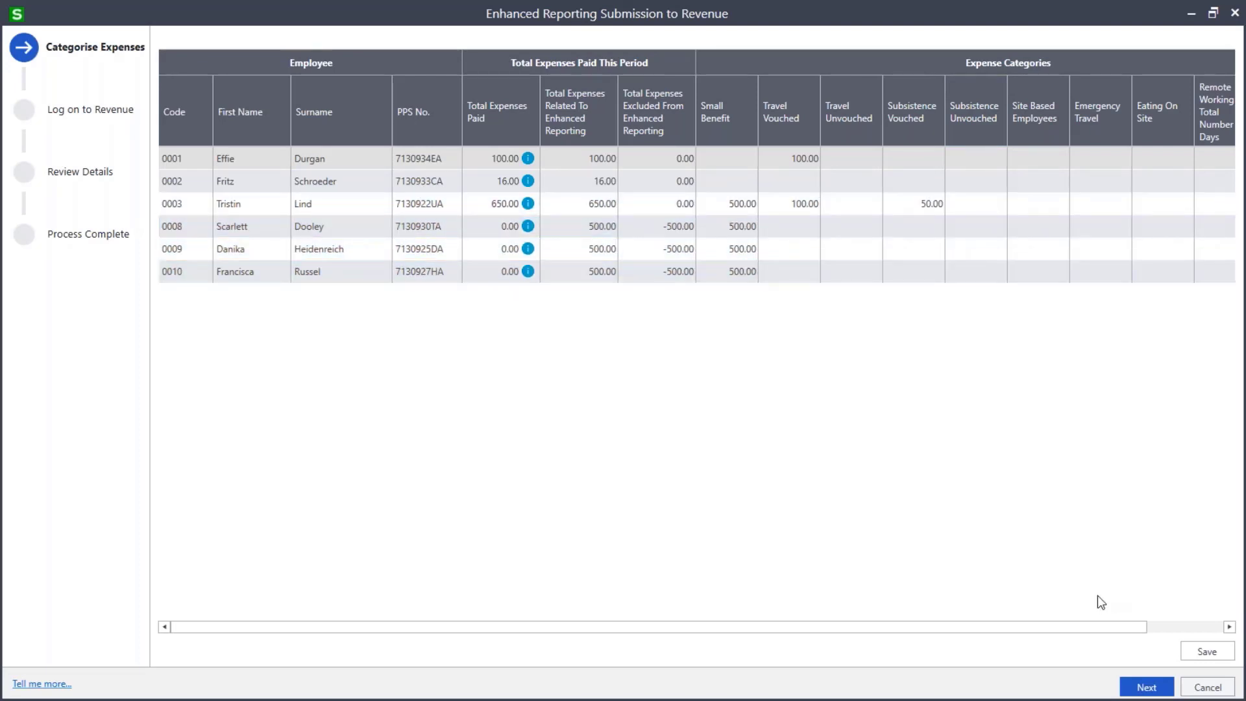
{"action": "left_click", "coordinate": [1206, 654]}
Step: Log on to Revenue with the stored ROS digital certificate, submit the corrected Enhanced Reporting Submission for Period 1, and finish the process
{"action": "left_click", "coordinate": [1159, 687]}
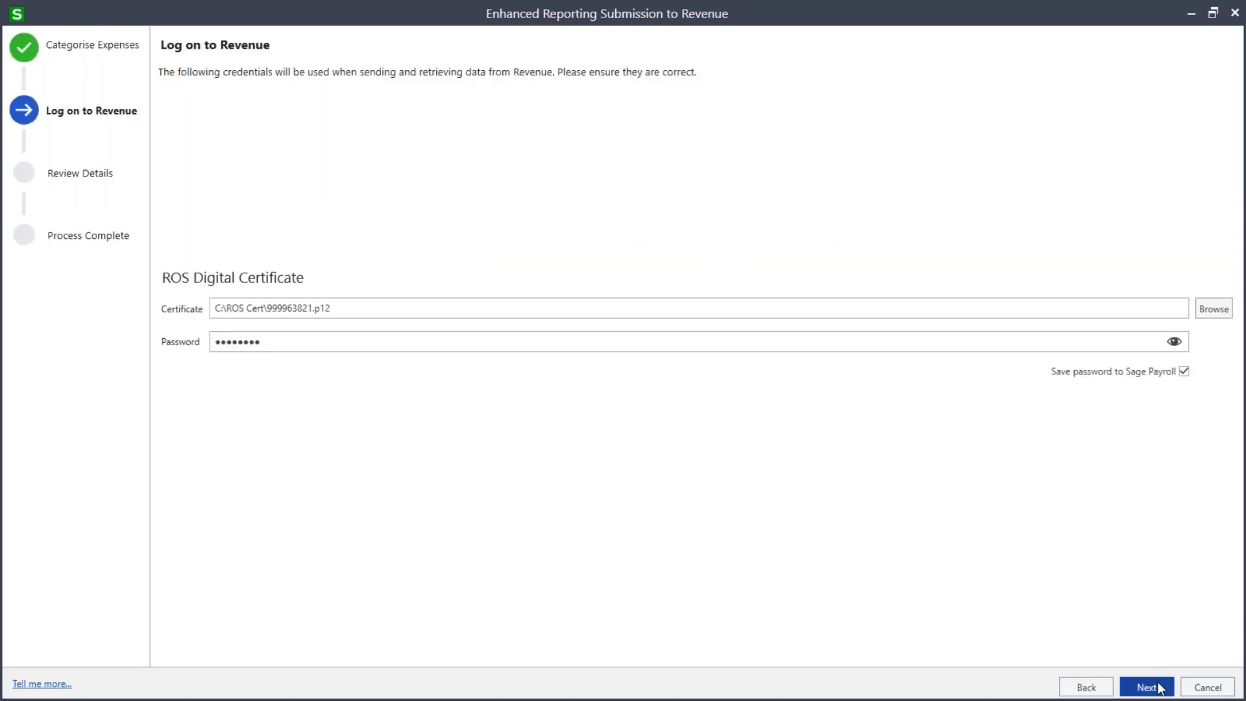
{"action": "left_click", "coordinate": [1146, 686]}
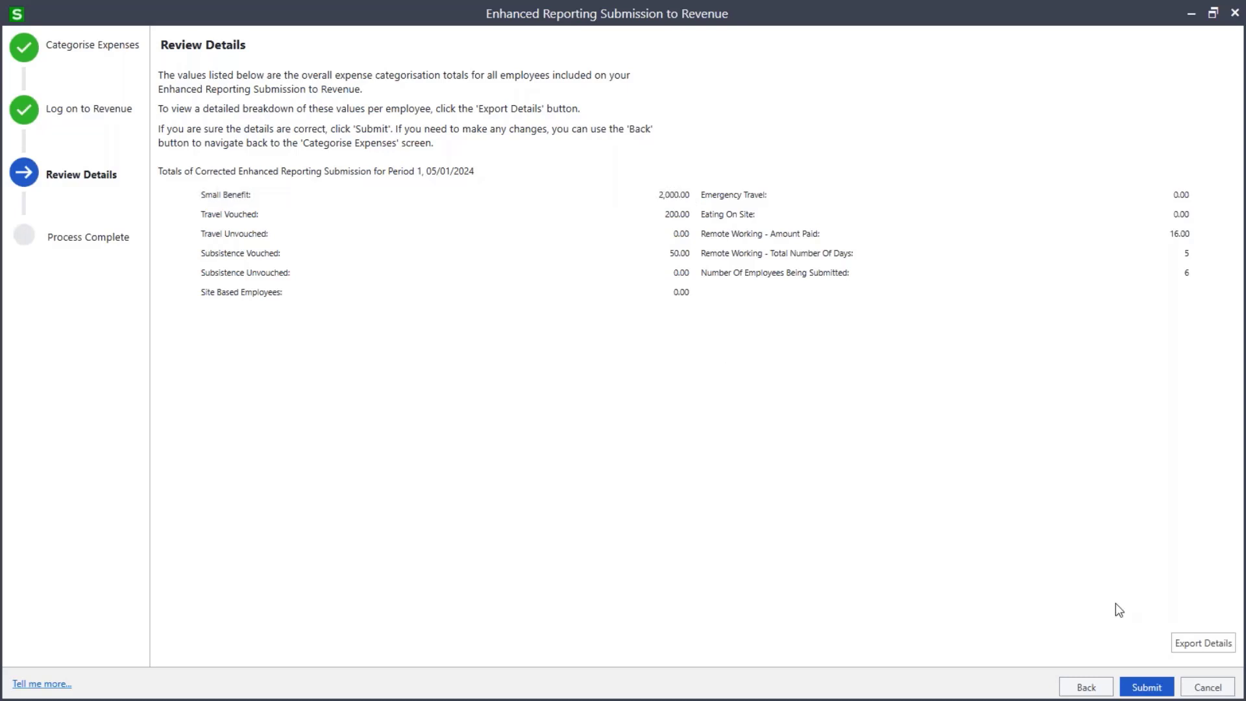
{"action": "left_click", "coordinate": [1147, 689]}
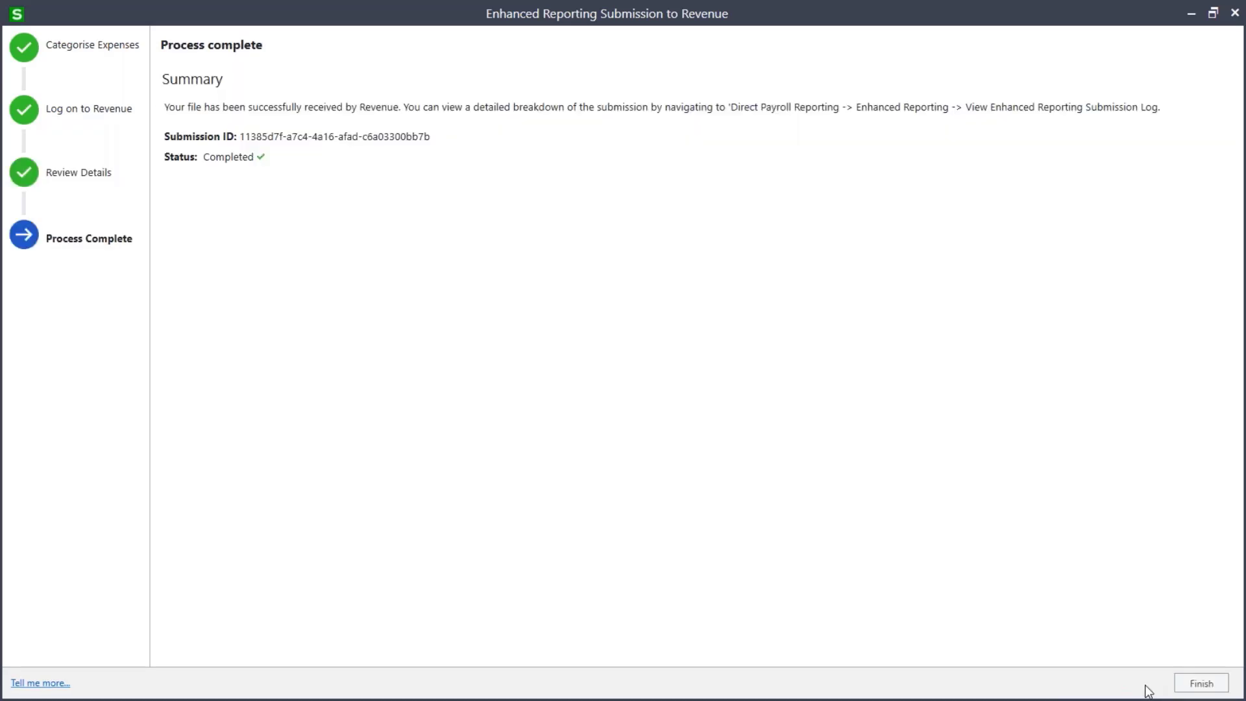
{"action": "left_click", "coordinate": [1200, 685]}
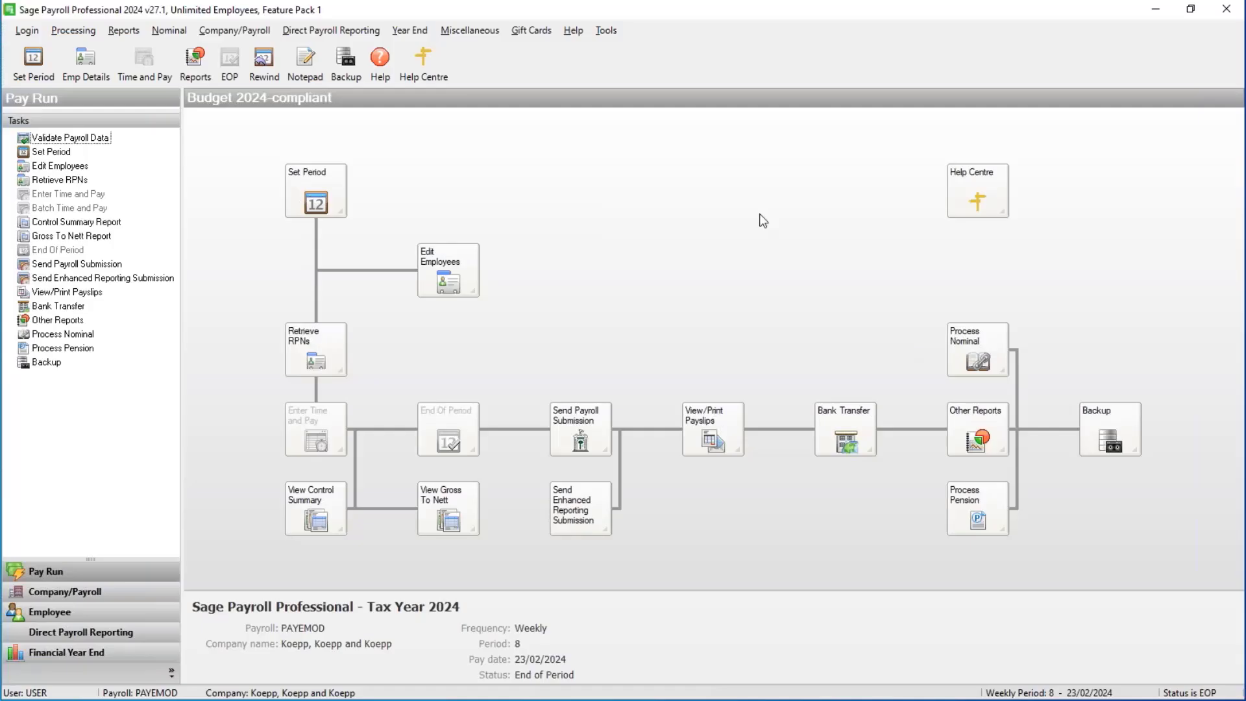
Step: Check the Period 1 entry in the Enhanced Reporting Submission Log and close the log
{"action": "left_click", "coordinate": [314, 26]}
{"action": "mouse_move", "coordinate": [330, 113]}
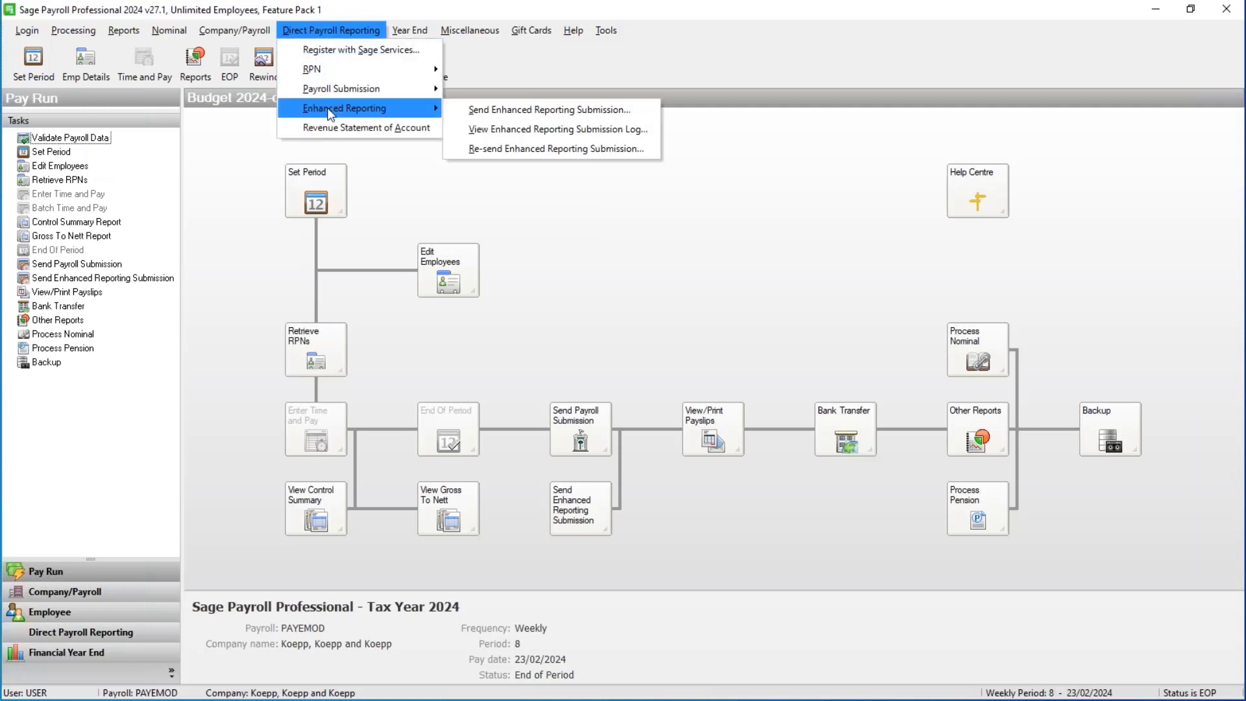
{"action": "left_click", "coordinate": [533, 131]}
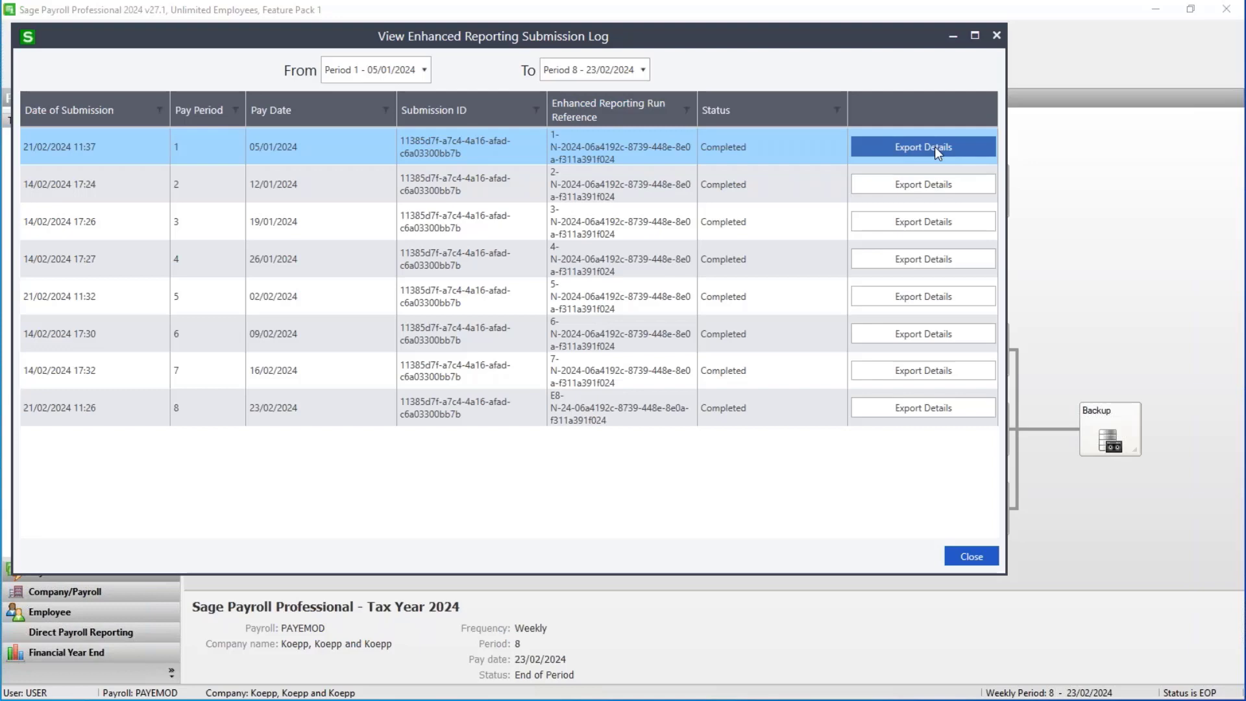
{"action": "left_click", "coordinate": [978, 557]}
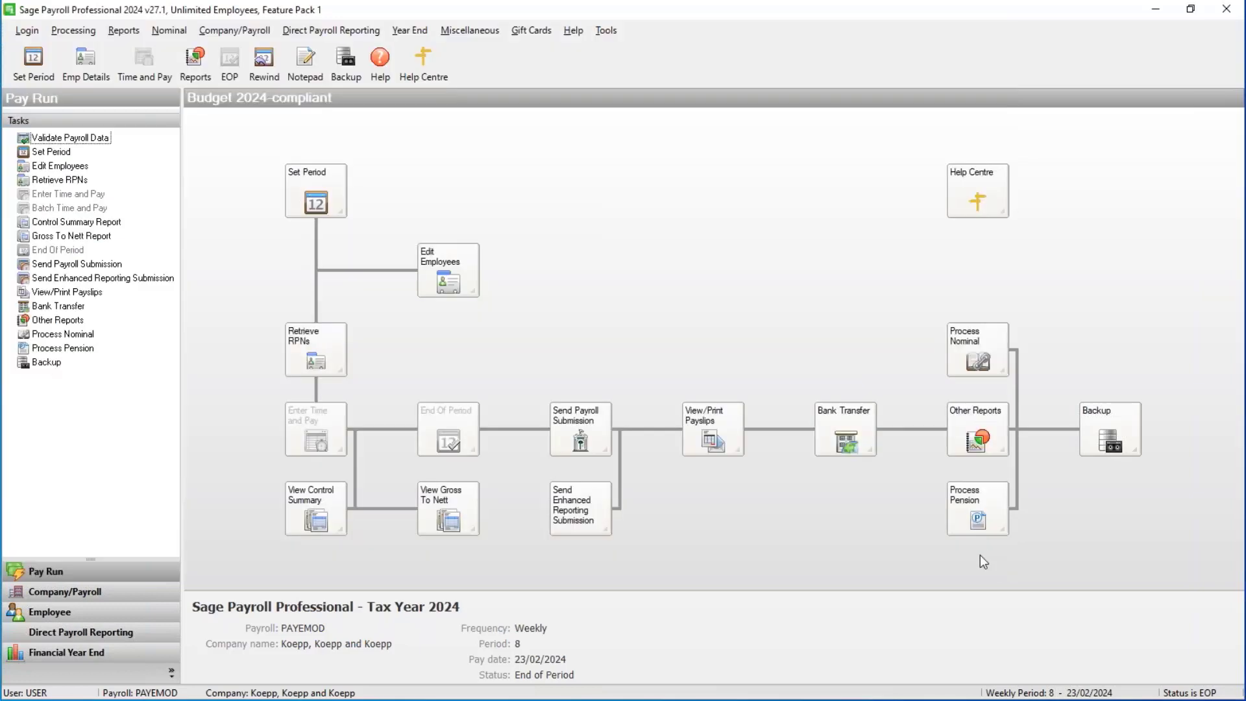